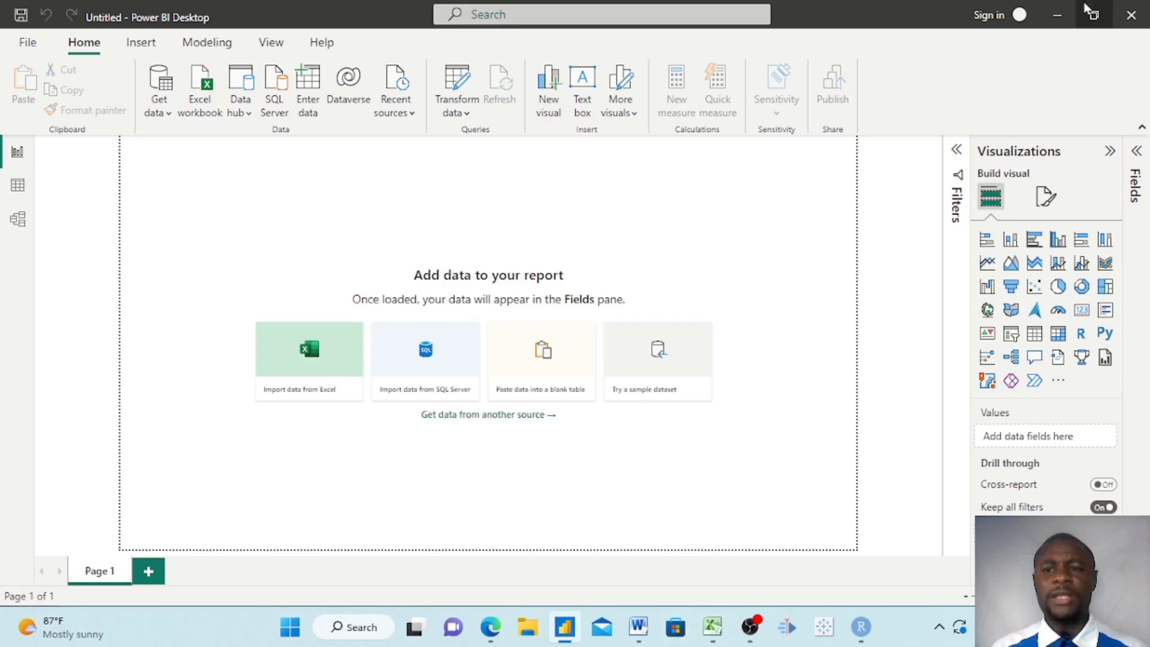
# Switch to Excel, reopen the Power Bi 2 workbook, and compare the first columns of the Home Gardening and Vegetables sheets.
pyautogui.click(1056, 20)
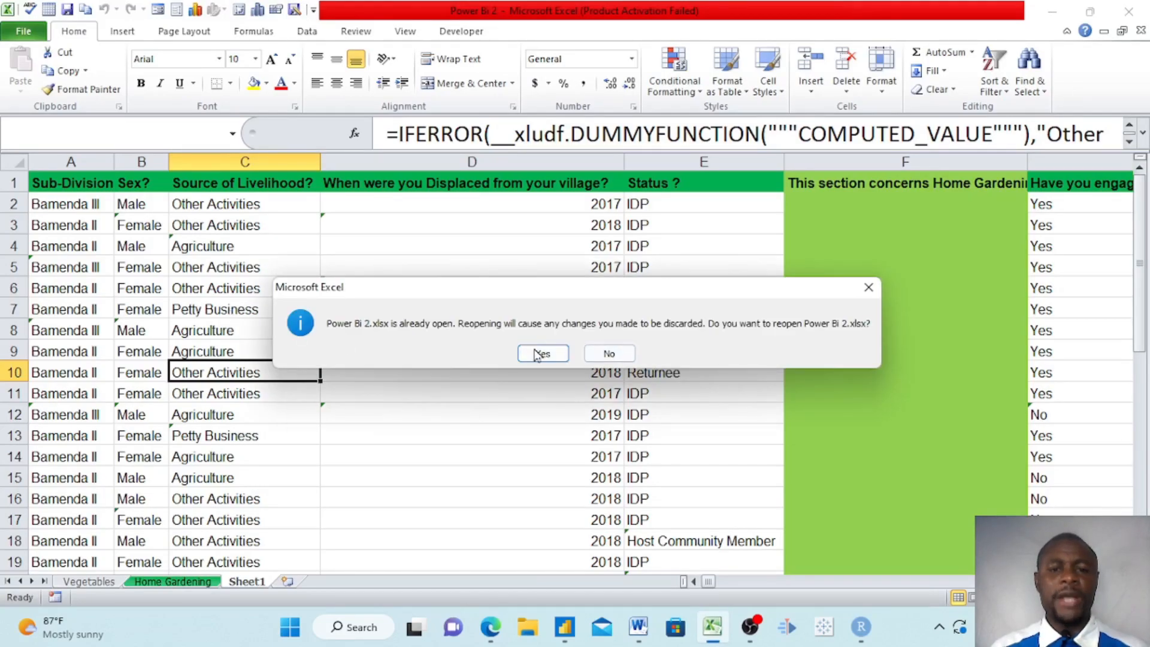
pyautogui.click(540, 354)
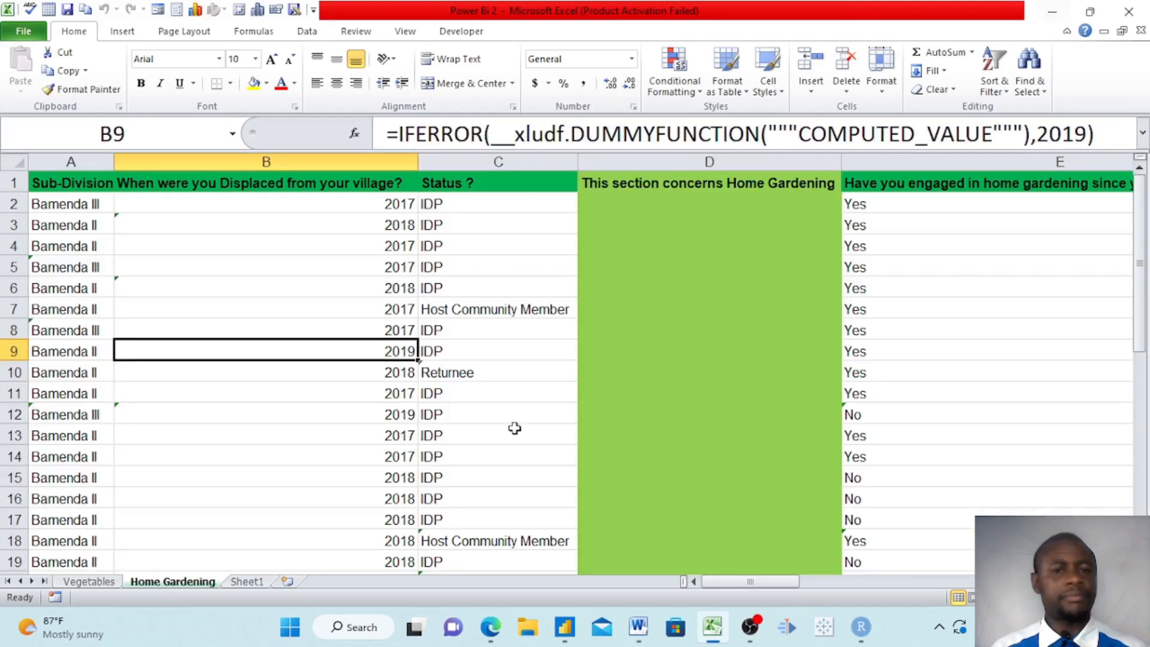
pyautogui.scroll(-18, 528, 427)
pyautogui.scroll(18, 513, 429)
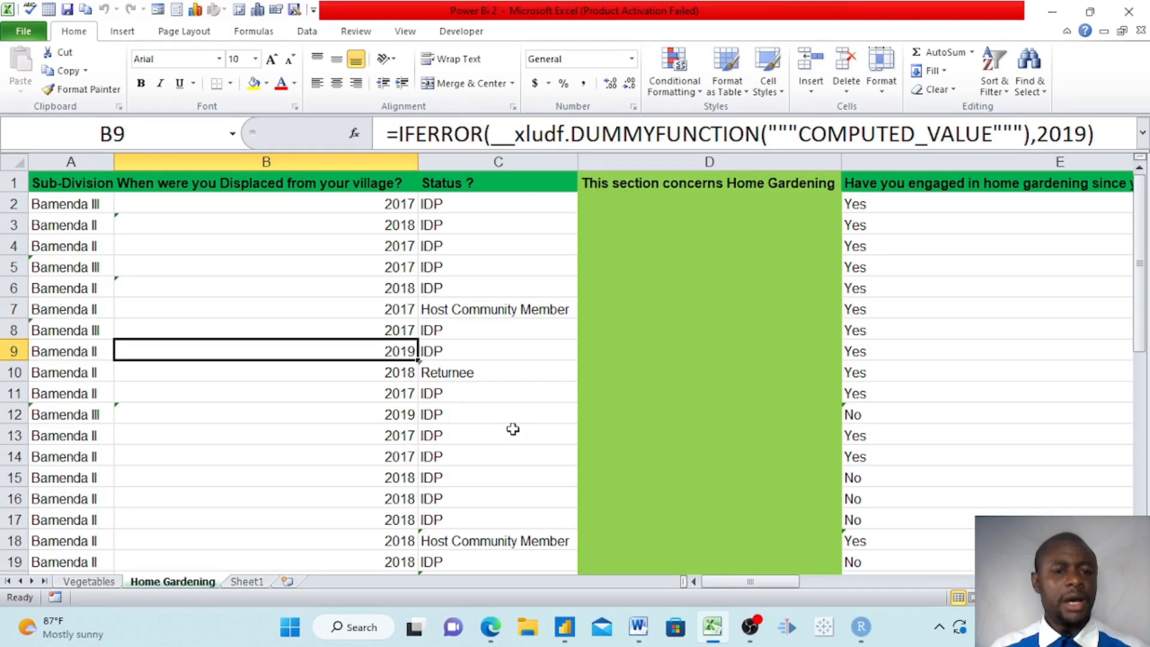
pyautogui.click(87, 581)
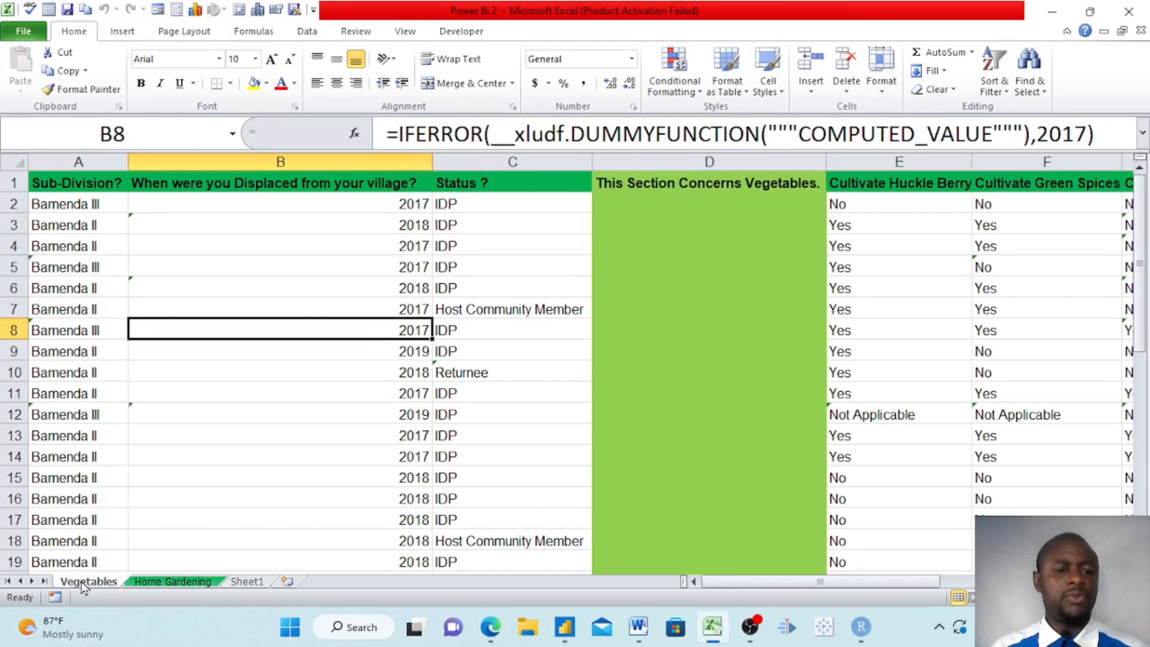
pyautogui.click(165, 582)
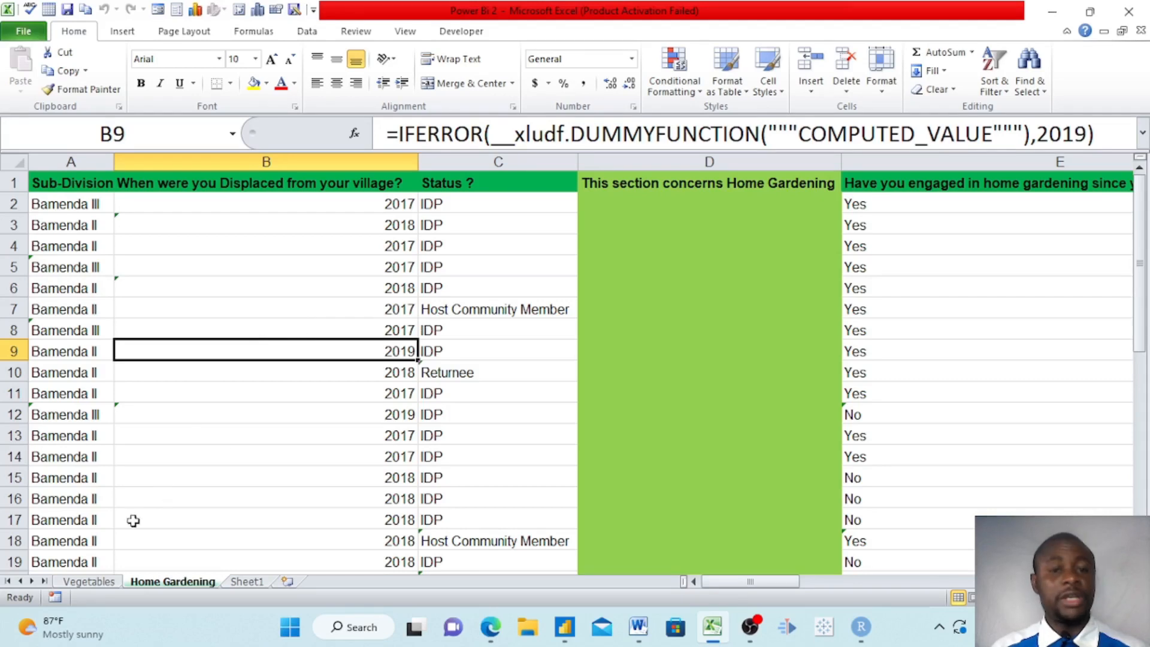
pyautogui.click(473, 187)
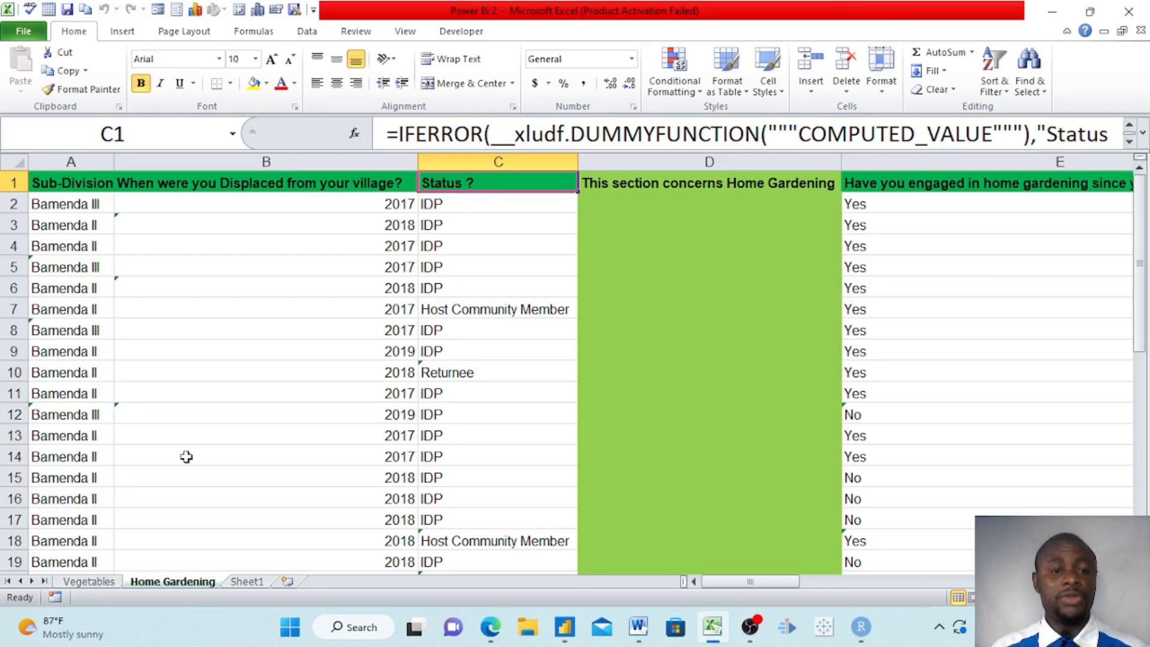
pyautogui.click(87, 582)
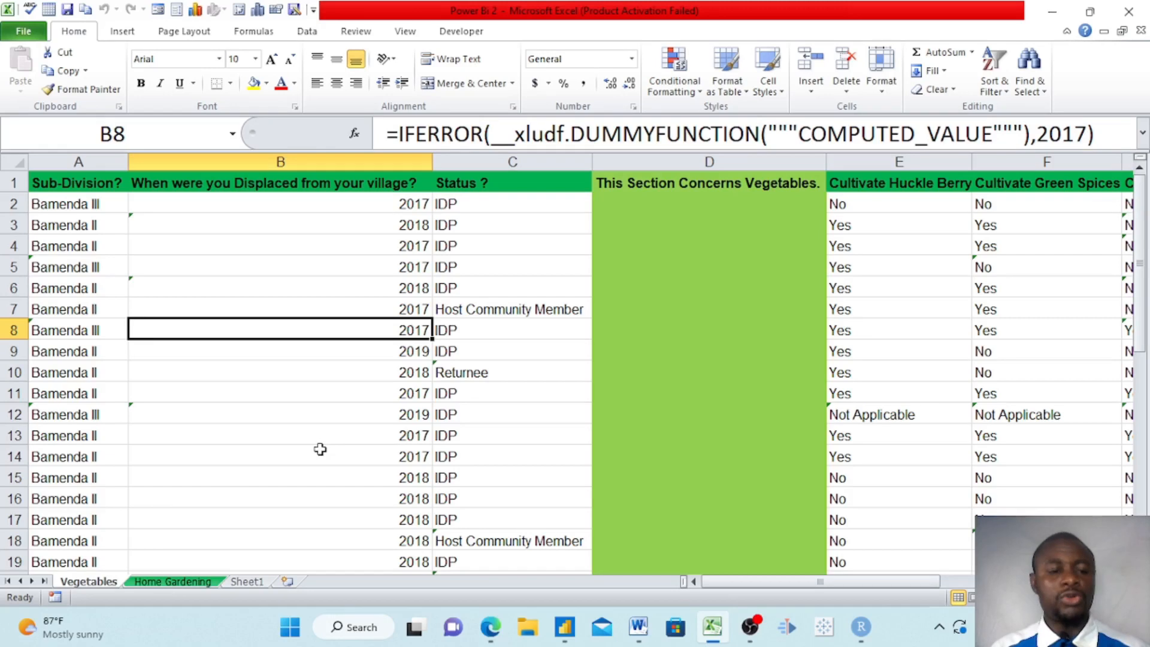
# Examine the remaining question columns of the Home Gardening and Vegetables sheets.
pyautogui.click(172, 581)
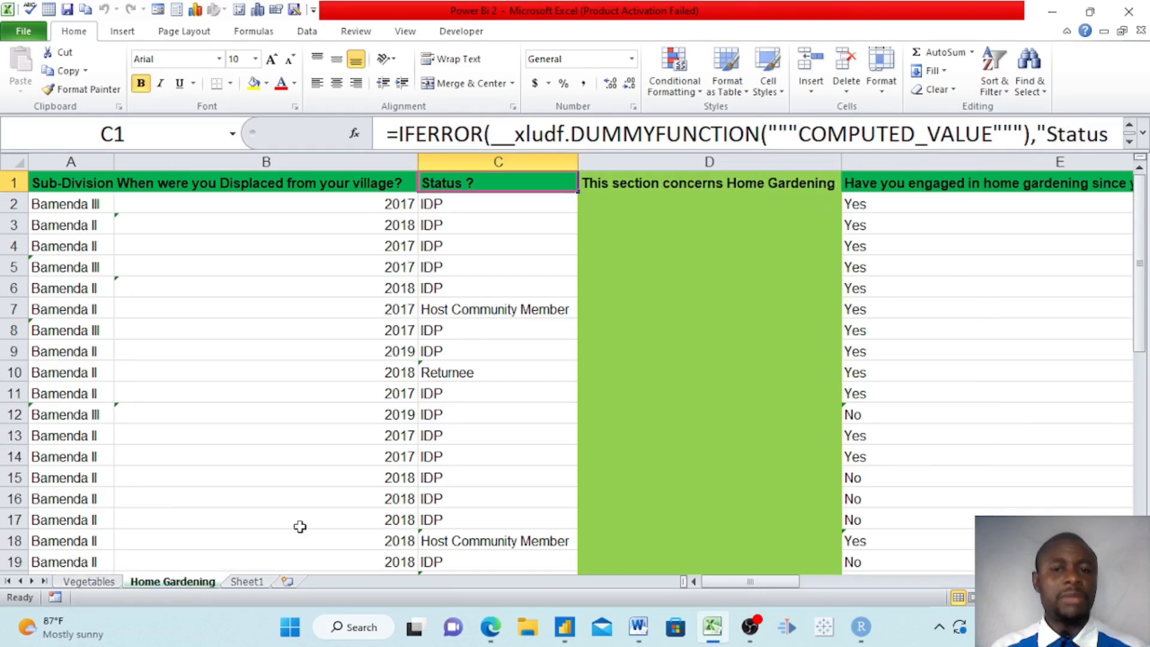
pyautogui.hscroll(3, 483, 464)
pyautogui.hscroll(3, 484, 465)
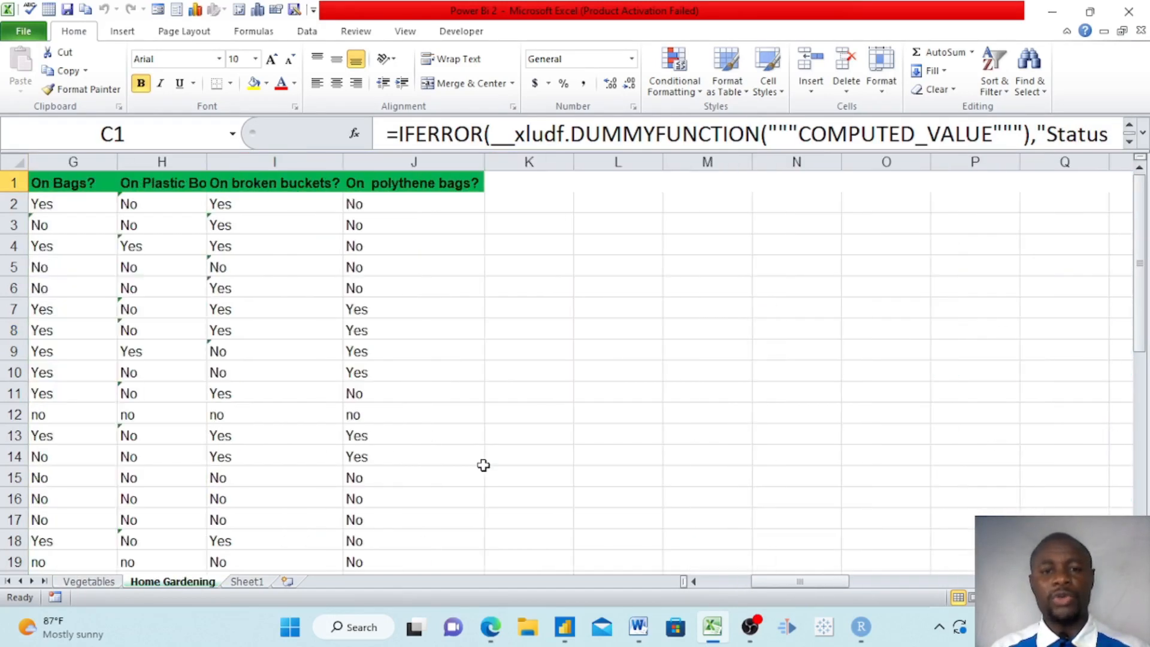
pyautogui.hscroll(-6, 483, 465)
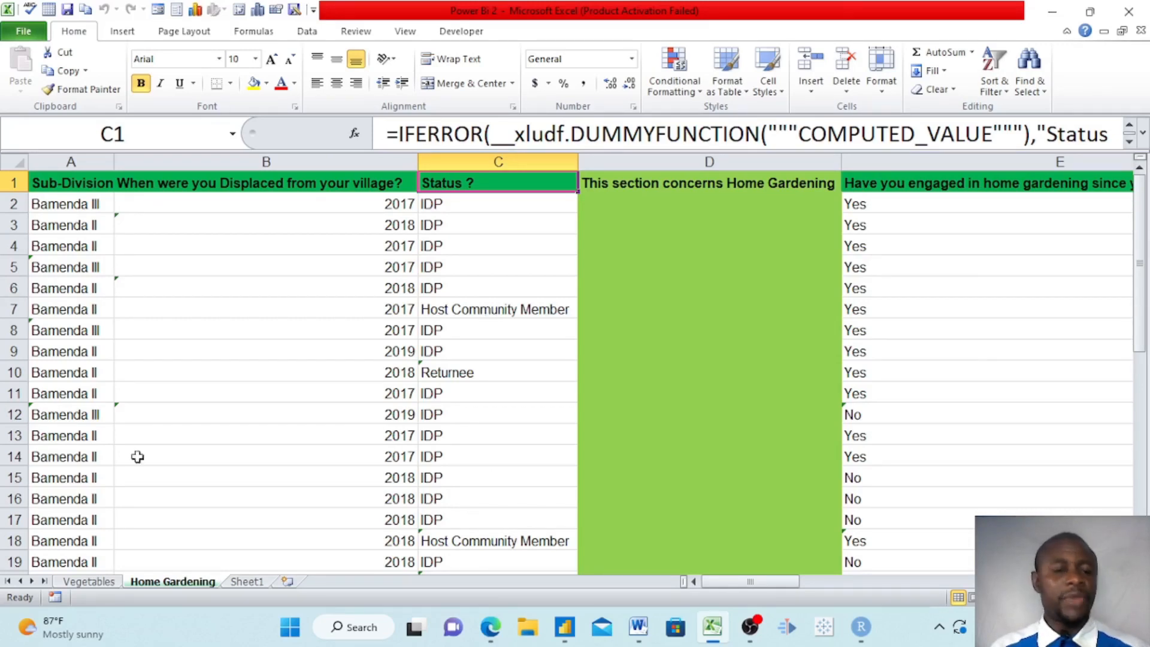
pyautogui.click(86, 582)
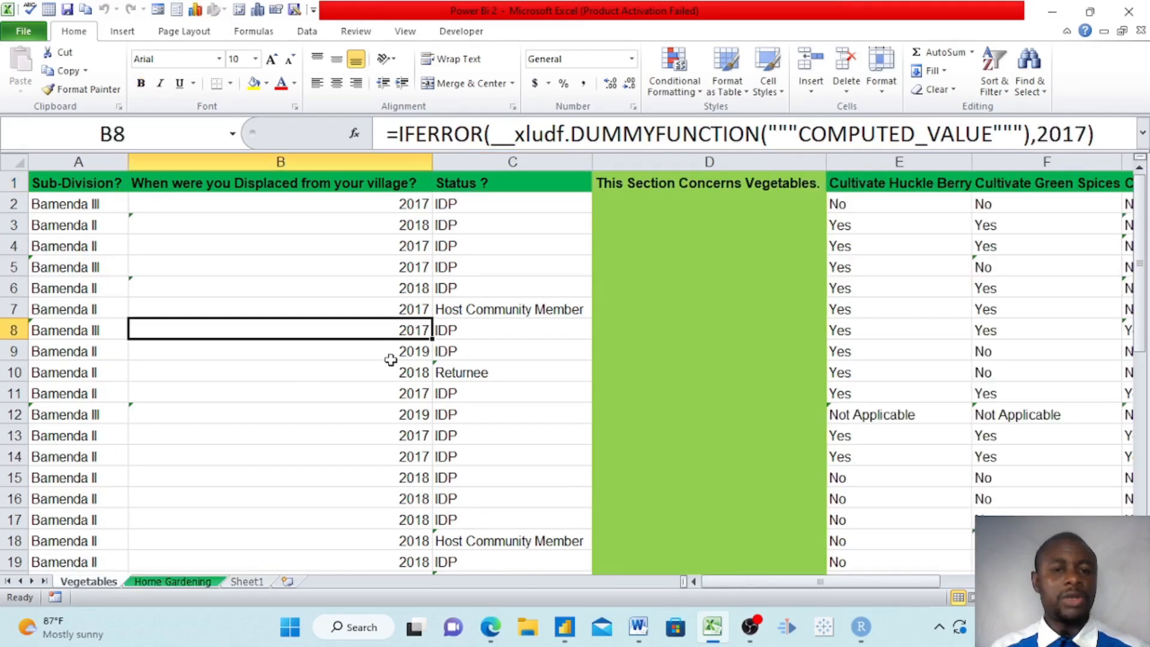
pyautogui.hscroll(4, 390, 359)
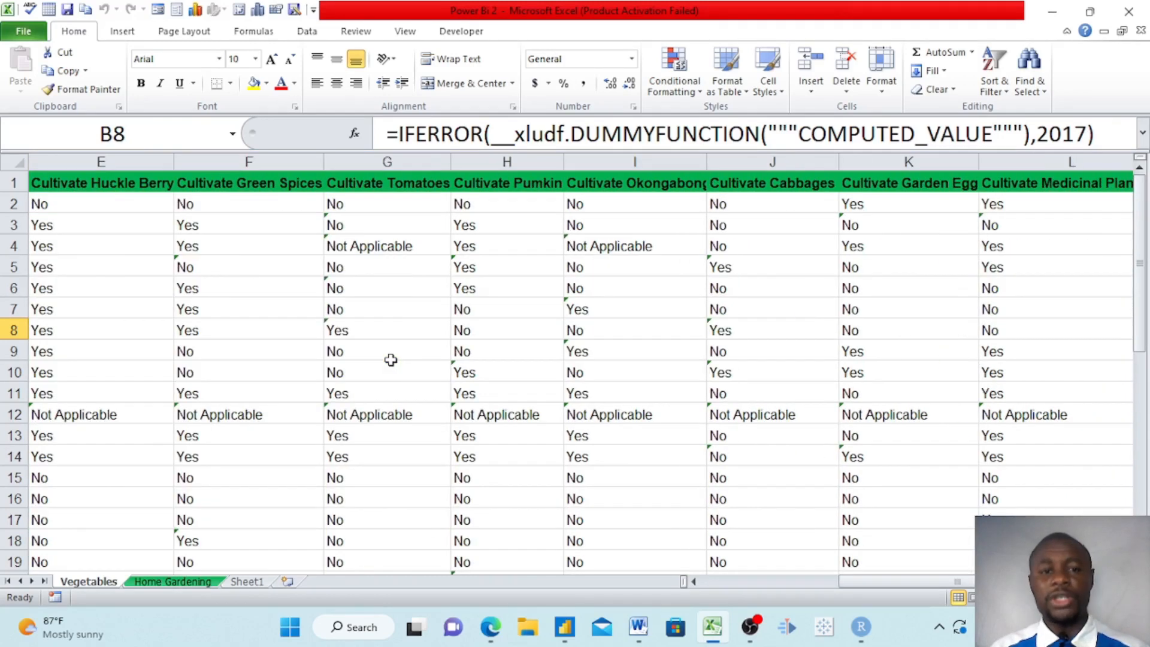
pyautogui.hscroll(-4, 390, 360)
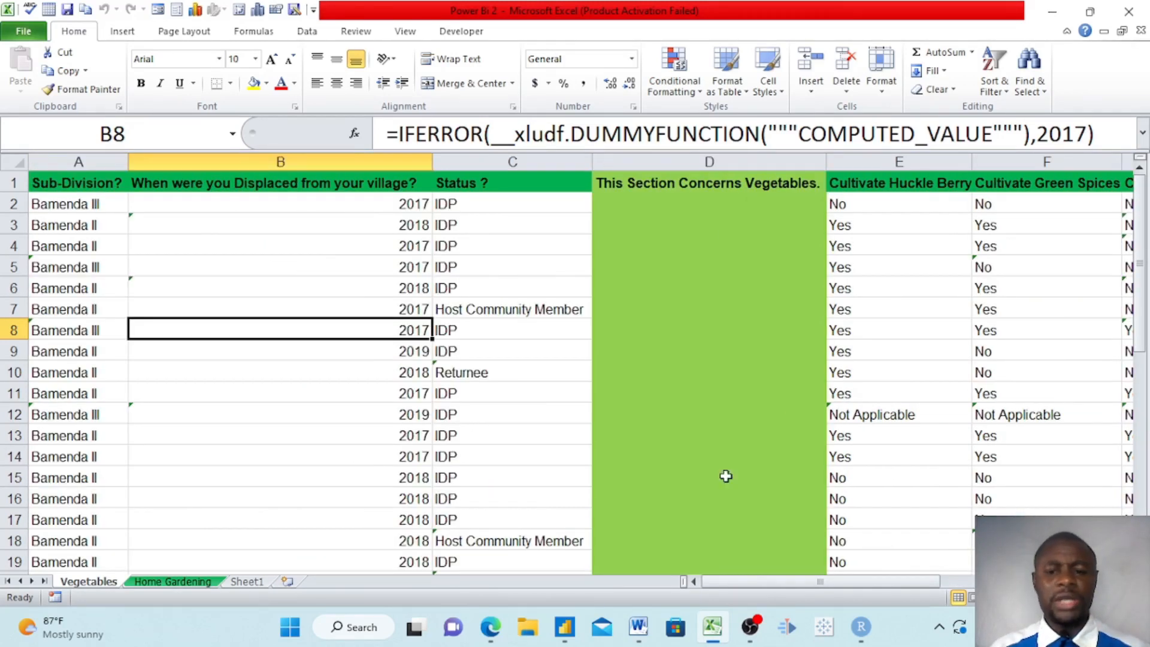
# Switch back to Power BI Desktop and connect to the Power Bi 2 Excel workbook as the data source.
pyautogui.click(1056, 15)
pyautogui.moveTo(562, 636)
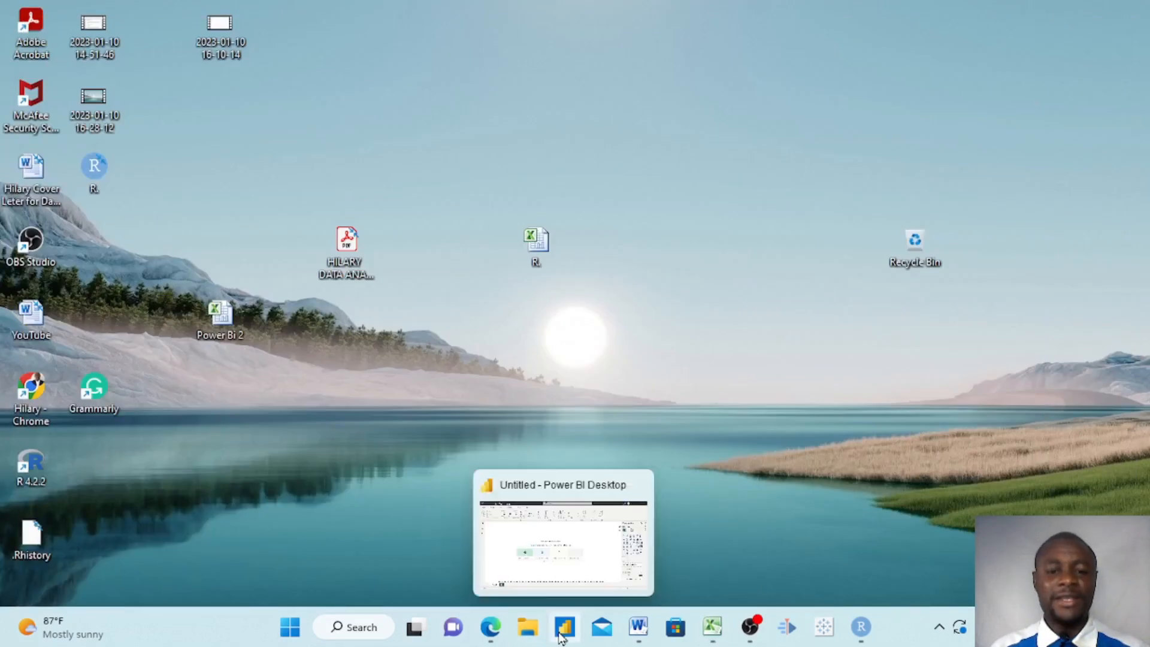
pyautogui.click(560, 547)
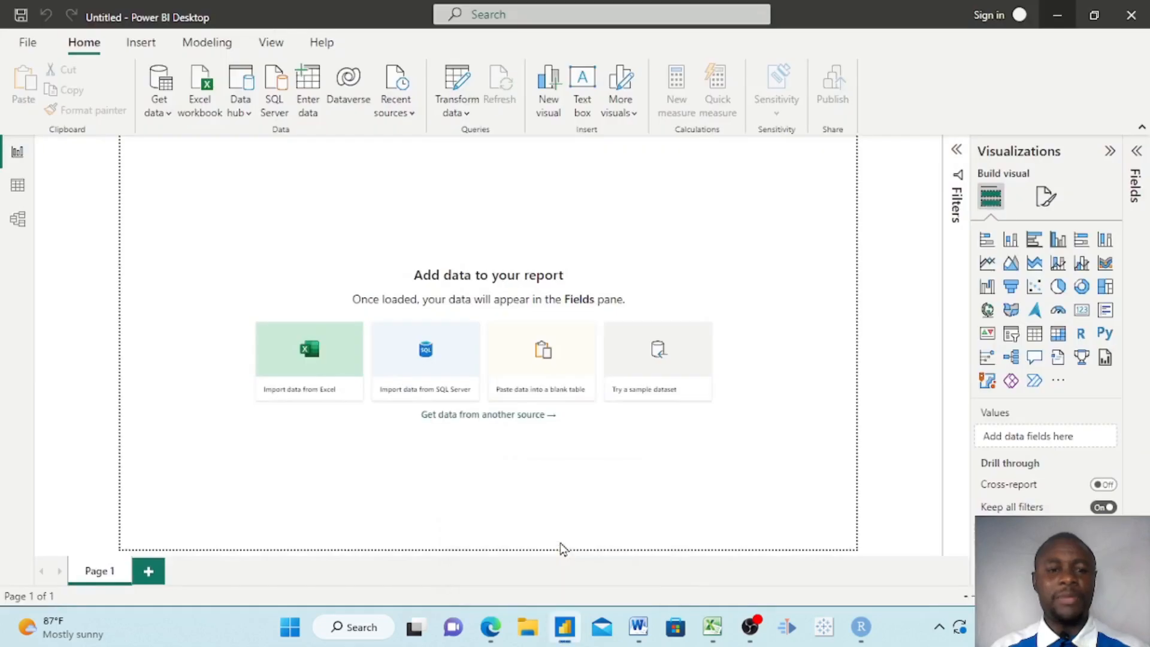
pyautogui.click(156, 108)
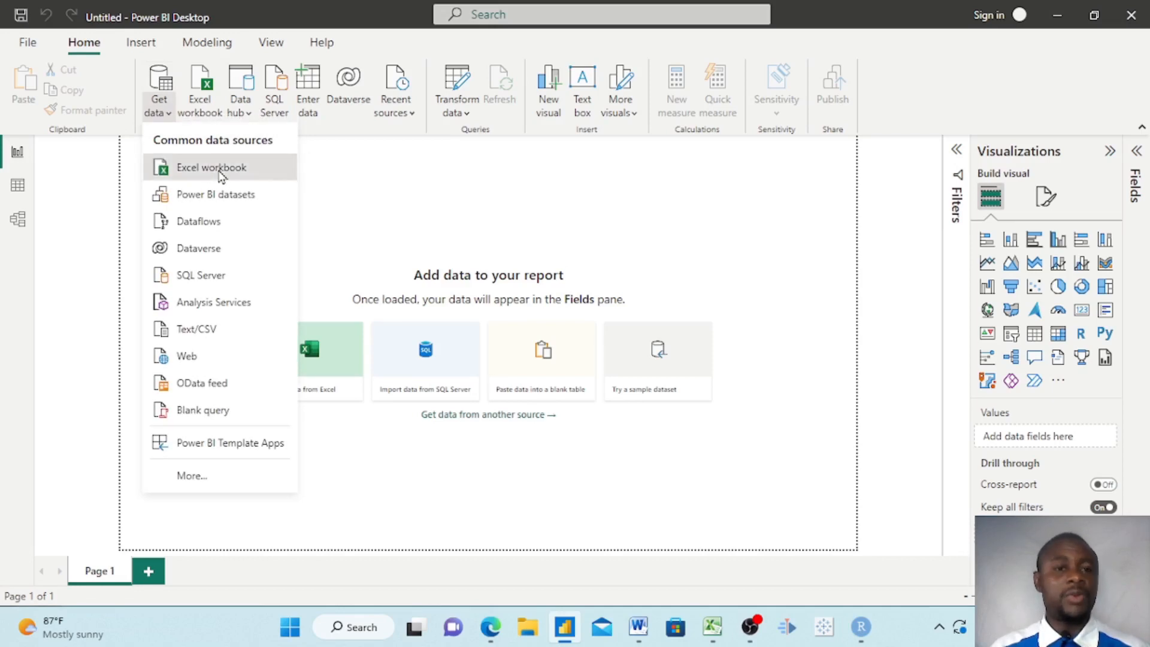
pyautogui.click(220, 175)
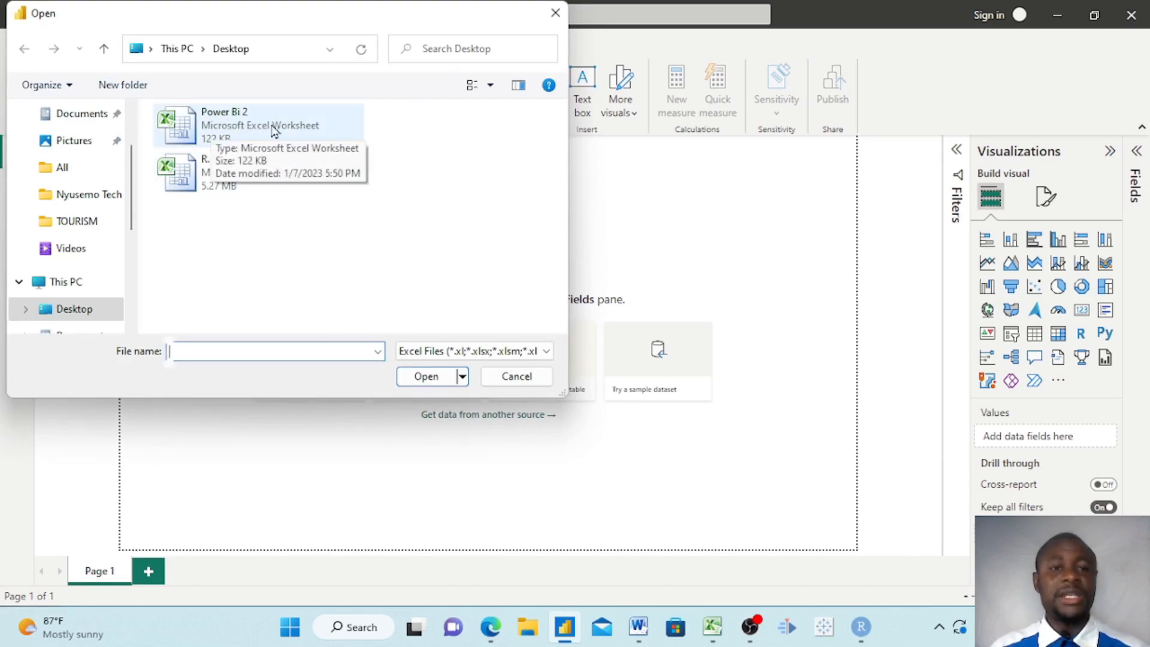
pyautogui.click(234, 133)
pyautogui.click(422, 380)
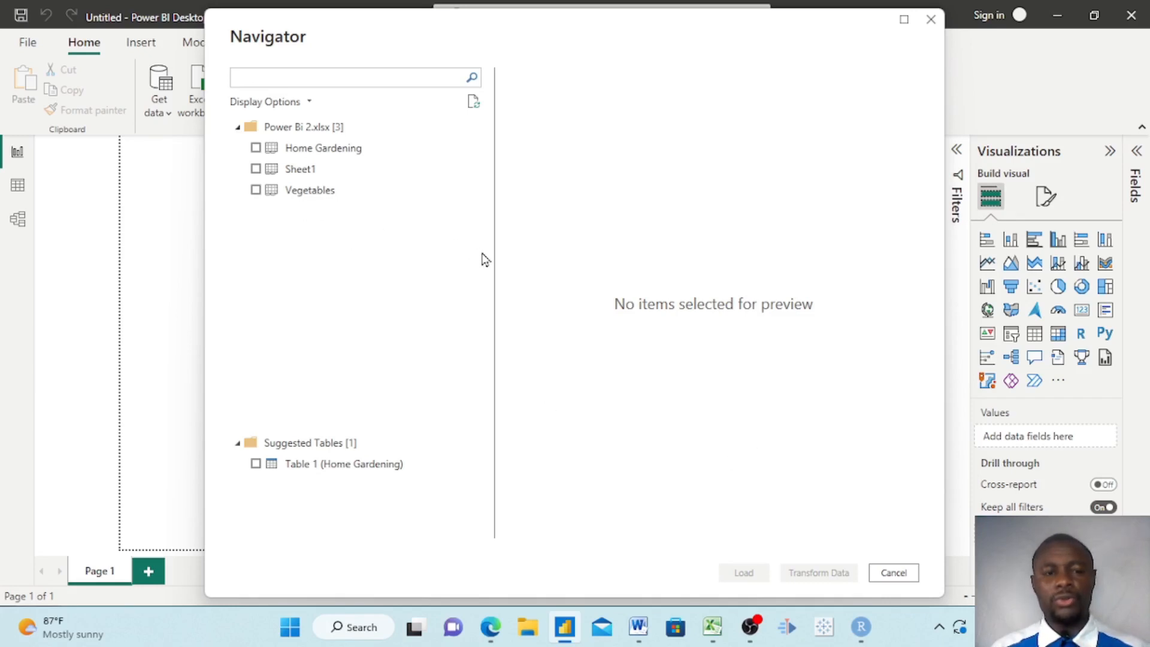
# Choose the Home Gardening and Vegetables sheets for import and open them in Power Query Editor for transformation.
pyautogui.click(259, 149)
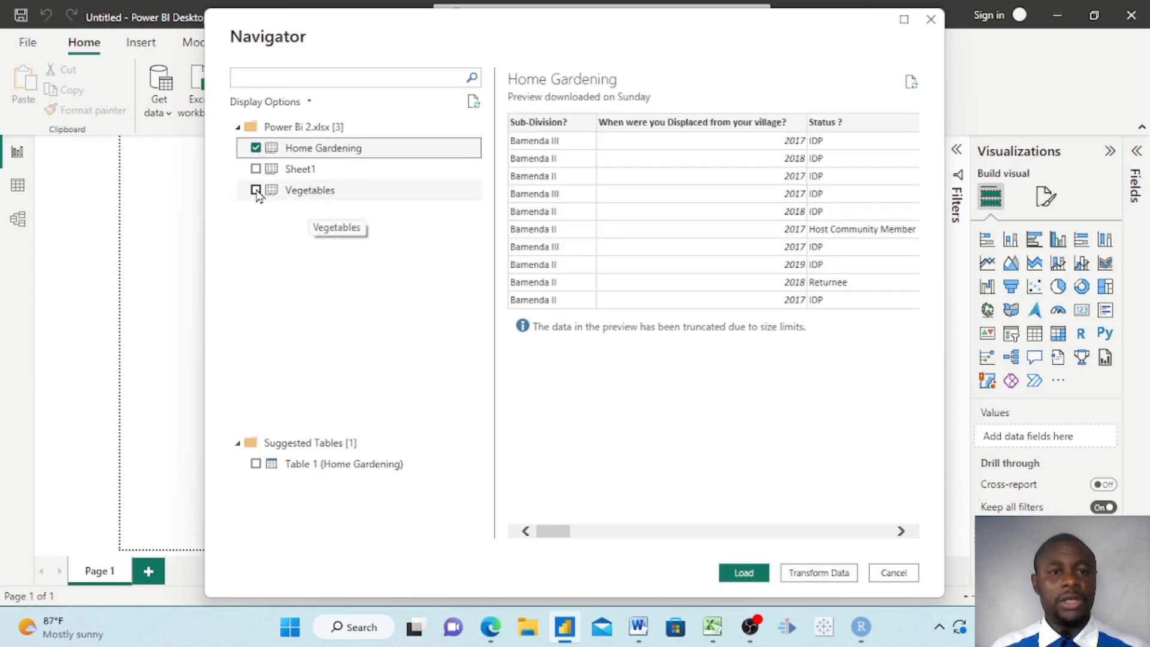
pyautogui.click(256, 191)
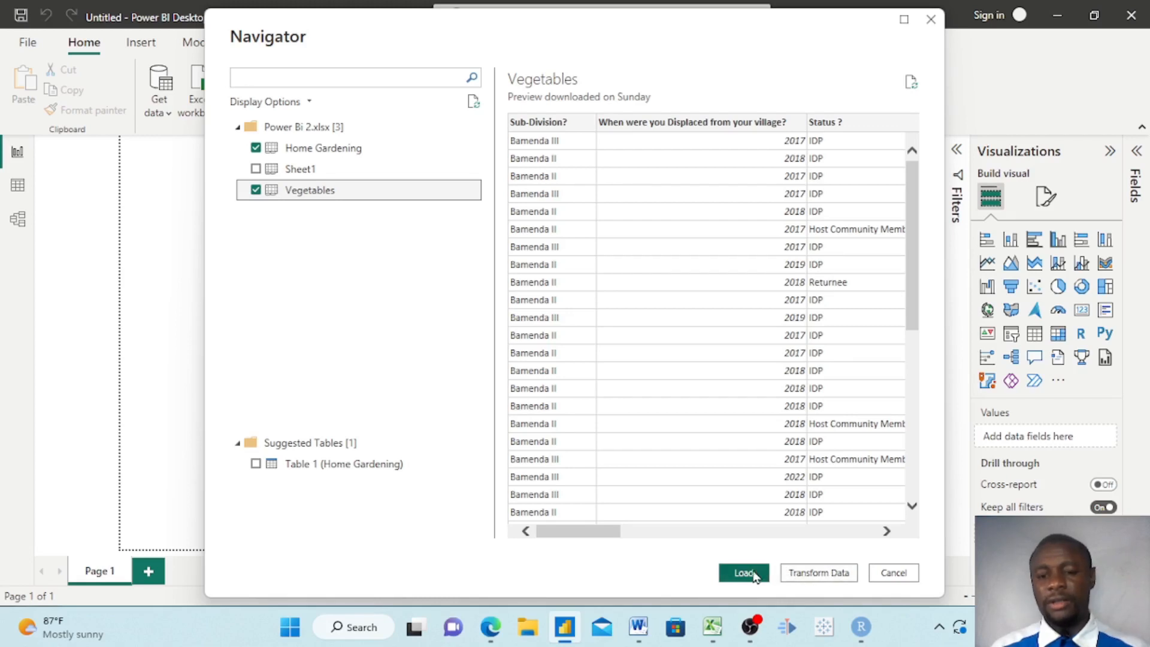
pyautogui.click(819, 573)
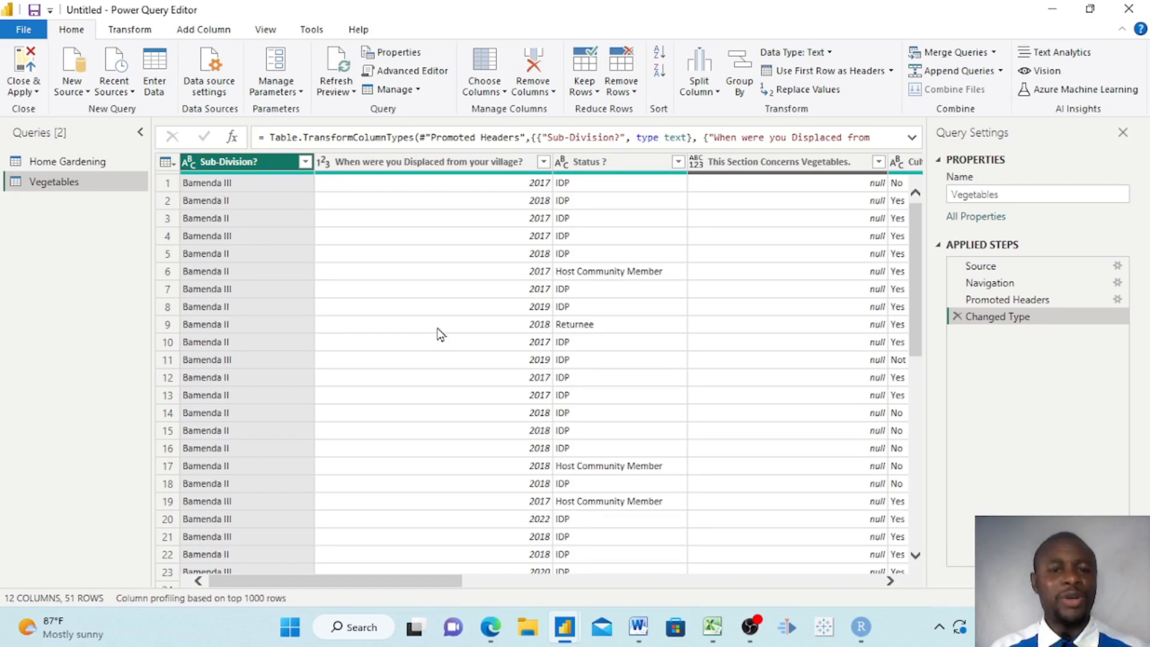
pyautogui.hscroll(3, 437, 333)
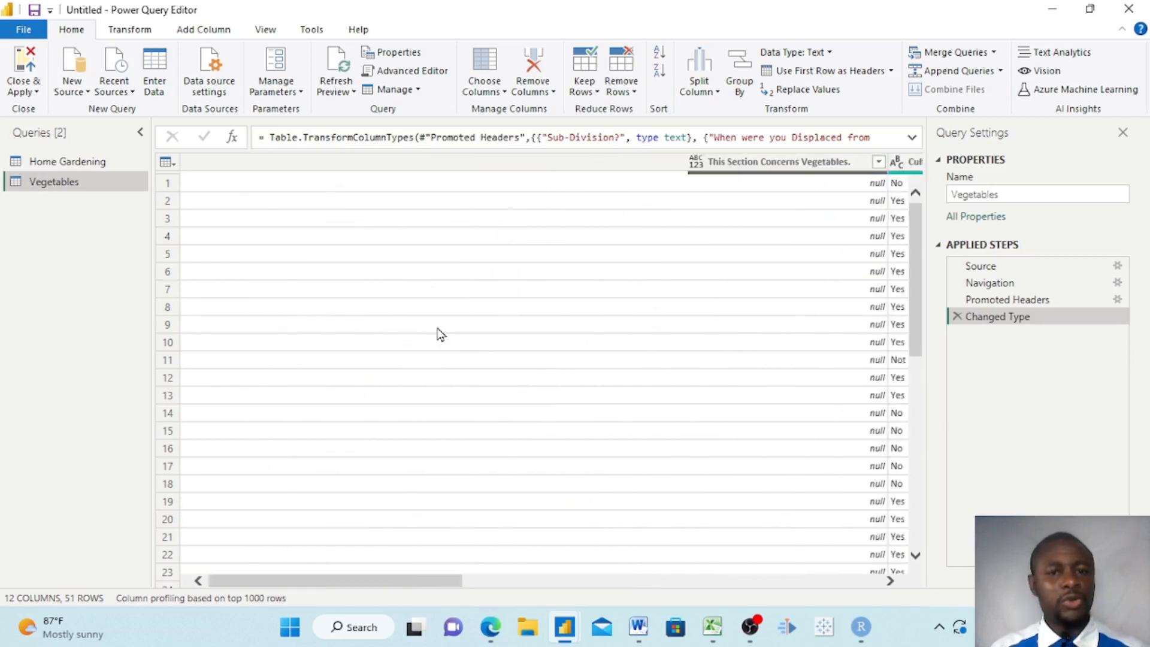
pyautogui.hscroll(-3, 438, 333)
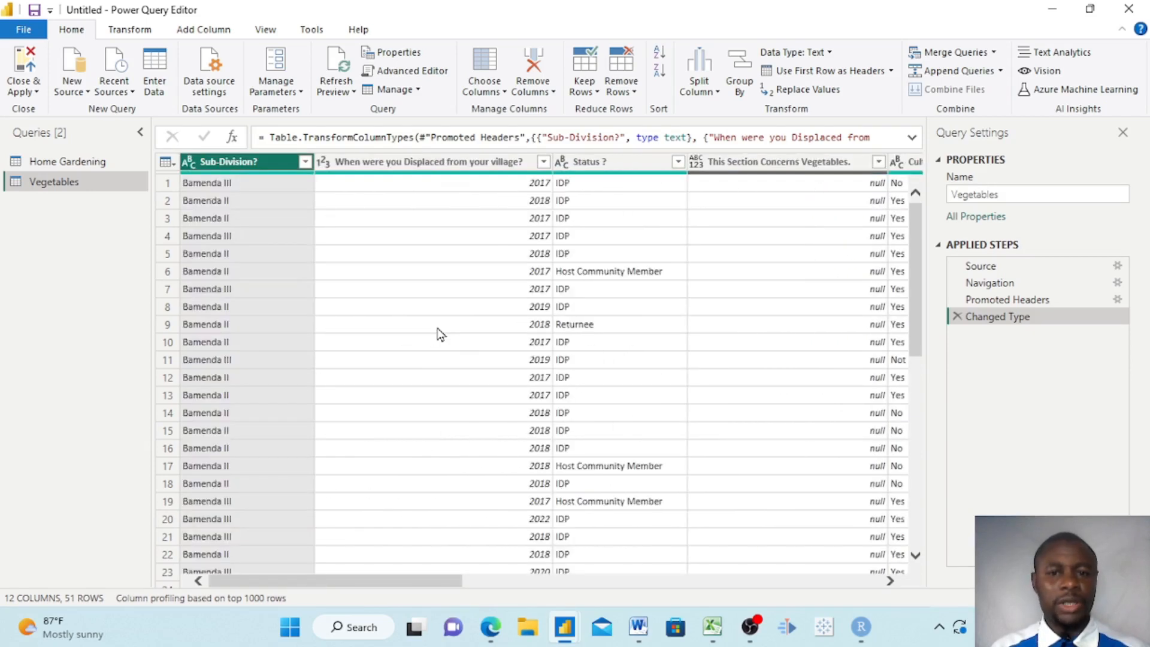
# Remove the "This section concerns Home Gardening" column from the Home Gardening query.
pyautogui.click(55, 167)
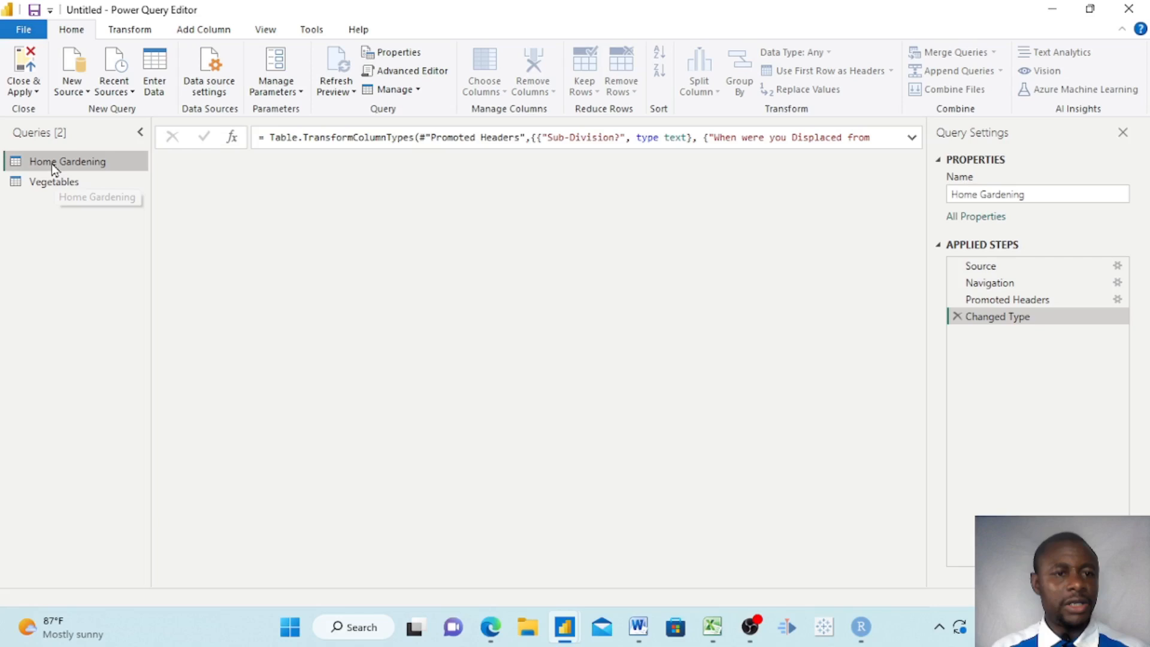
pyautogui.hscroll(5, 376, 288)
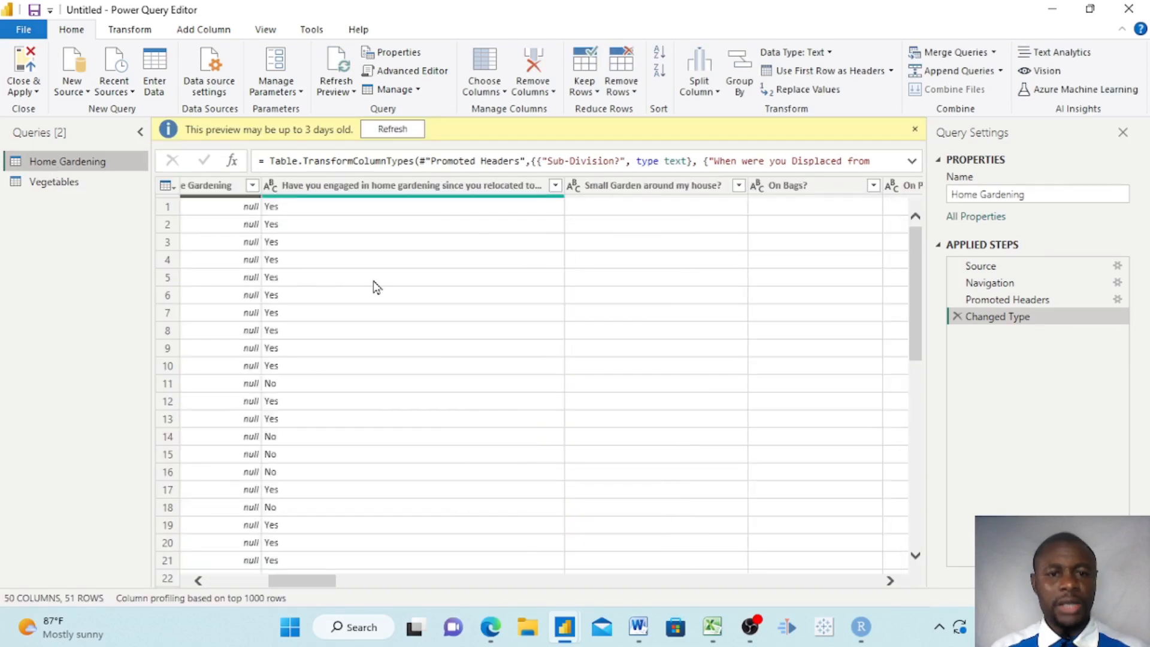
pyautogui.hscroll(-5, 376, 288)
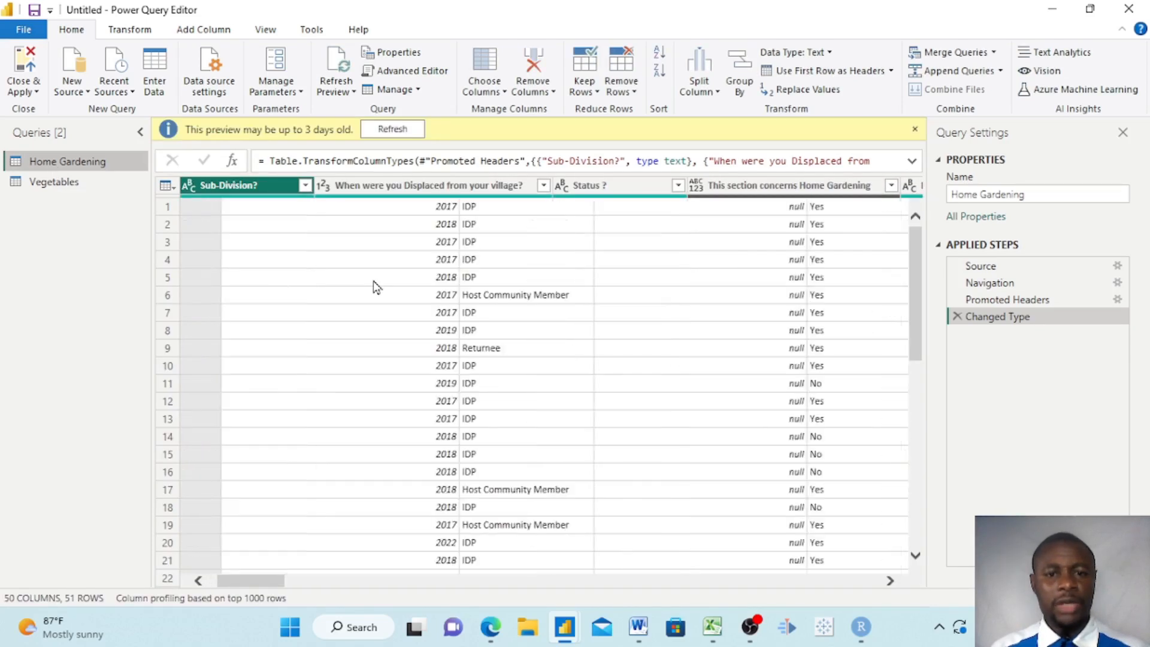
pyautogui.hscroll(10, 376, 288)
pyautogui.hscroll(-10, 376, 288)
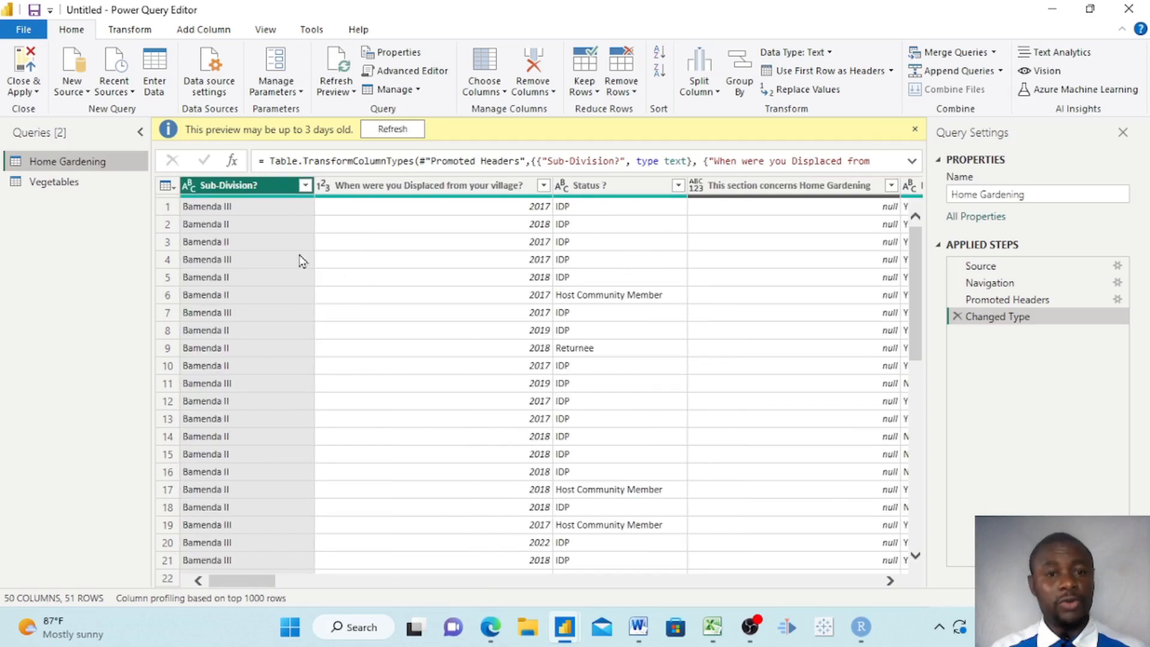
pyautogui.hscroll(3, 711, 291)
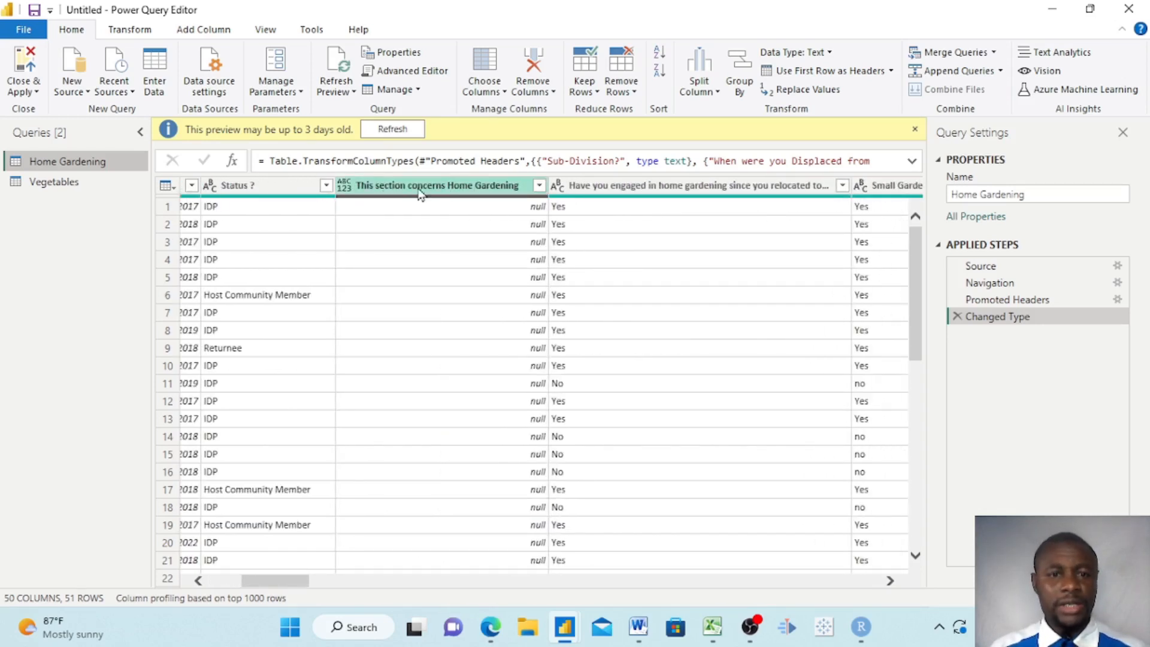
pyautogui.rightClick(462, 189)
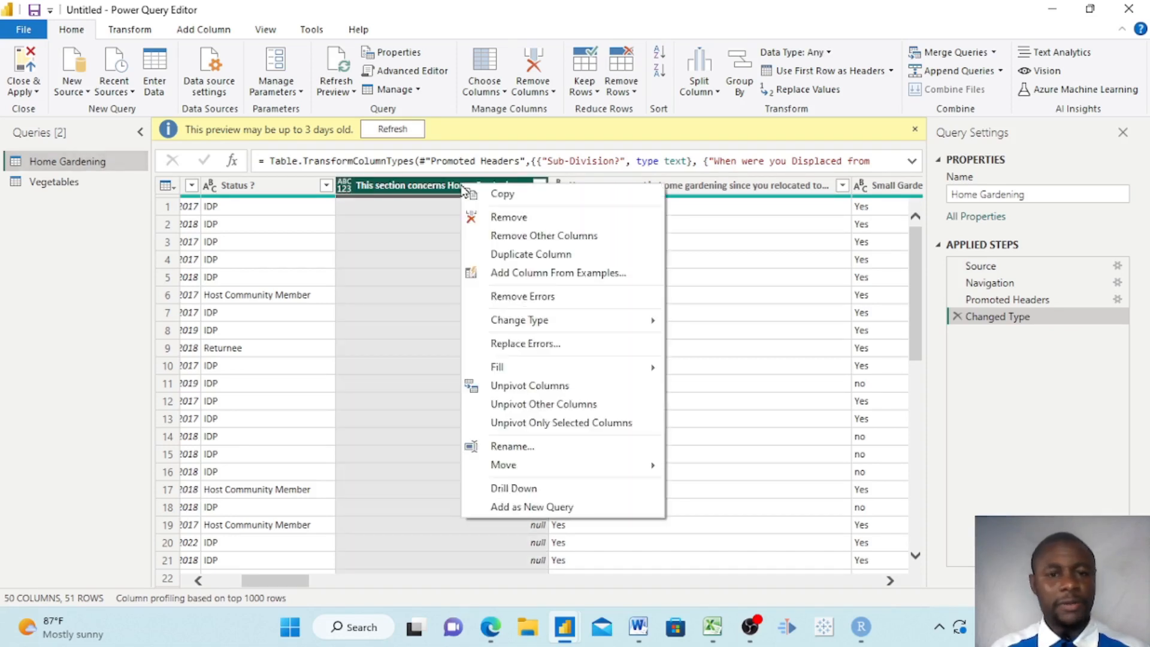
pyautogui.click(508, 217)
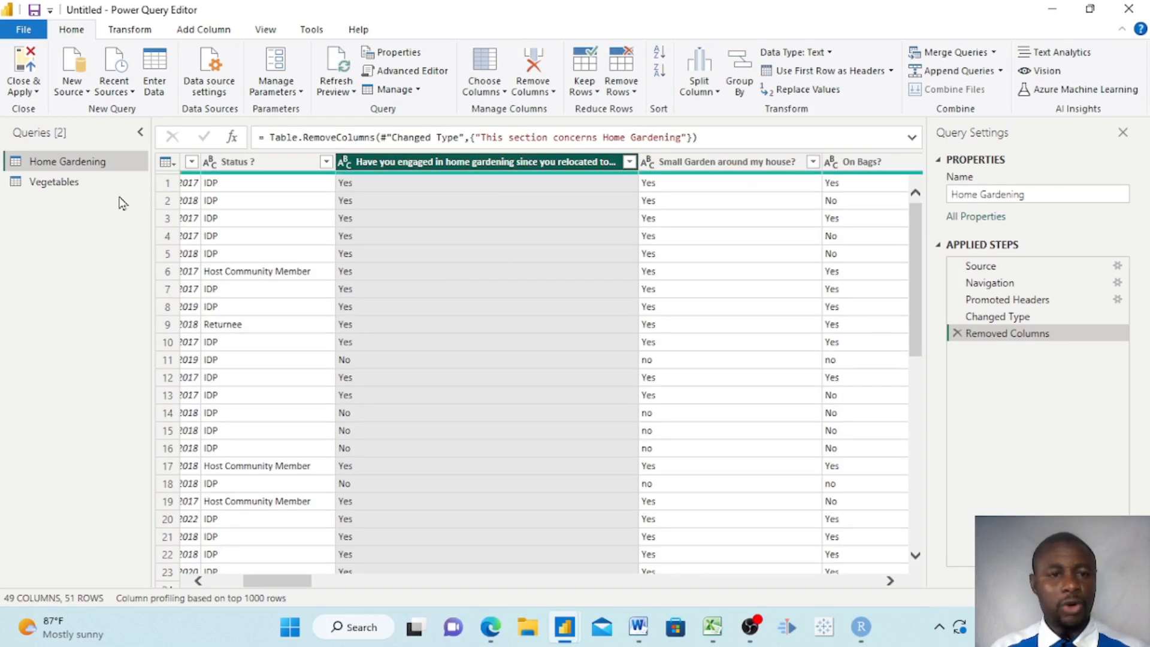
# Remove the "This Section Concerns Vegetables." column from the Vegetables query.
pyautogui.click(30, 185)
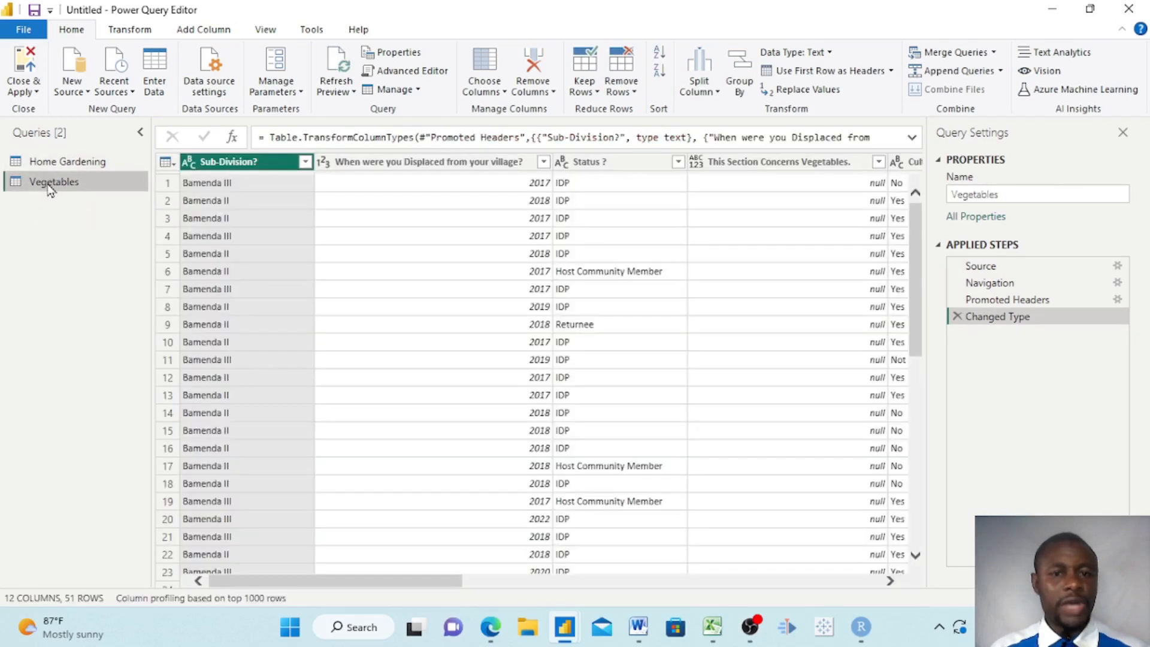
pyautogui.hscroll(10, 607, 285)
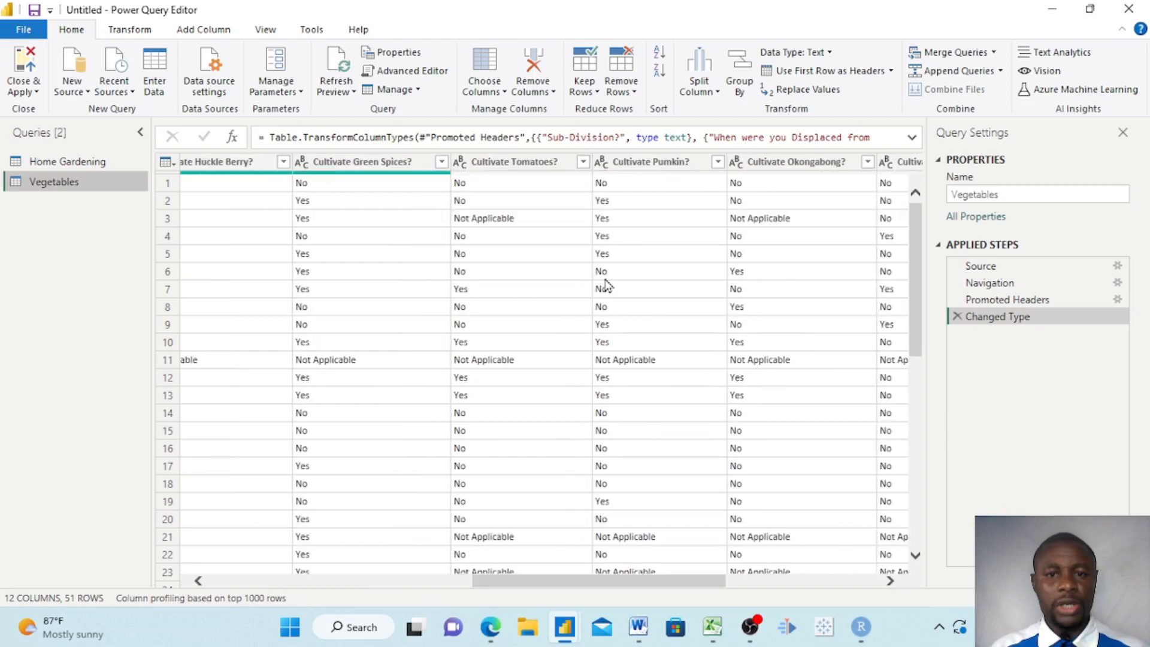
pyautogui.hscroll(-10, 608, 285)
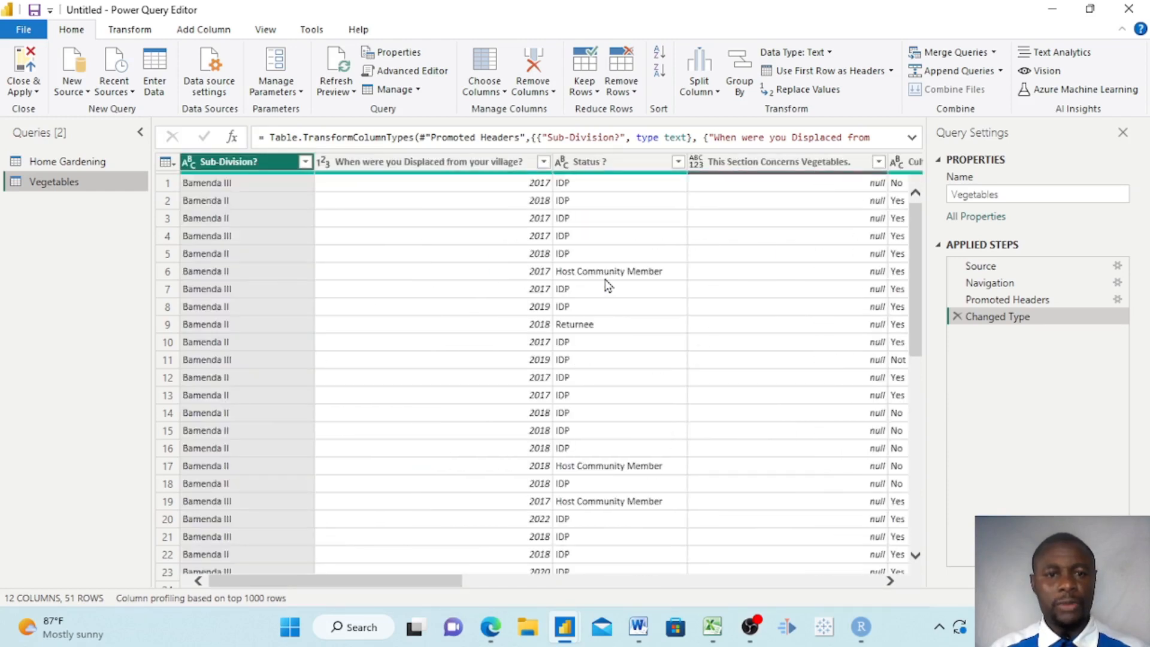
pyautogui.hscroll(6, 607, 285)
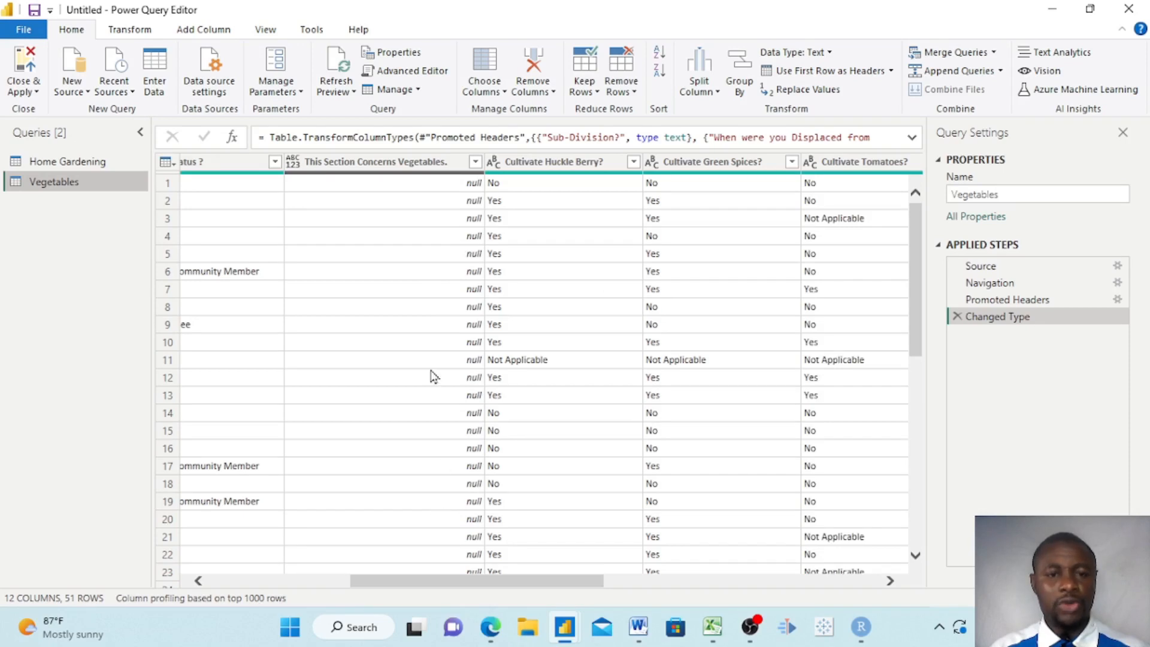
pyautogui.rightClick(397, 164)
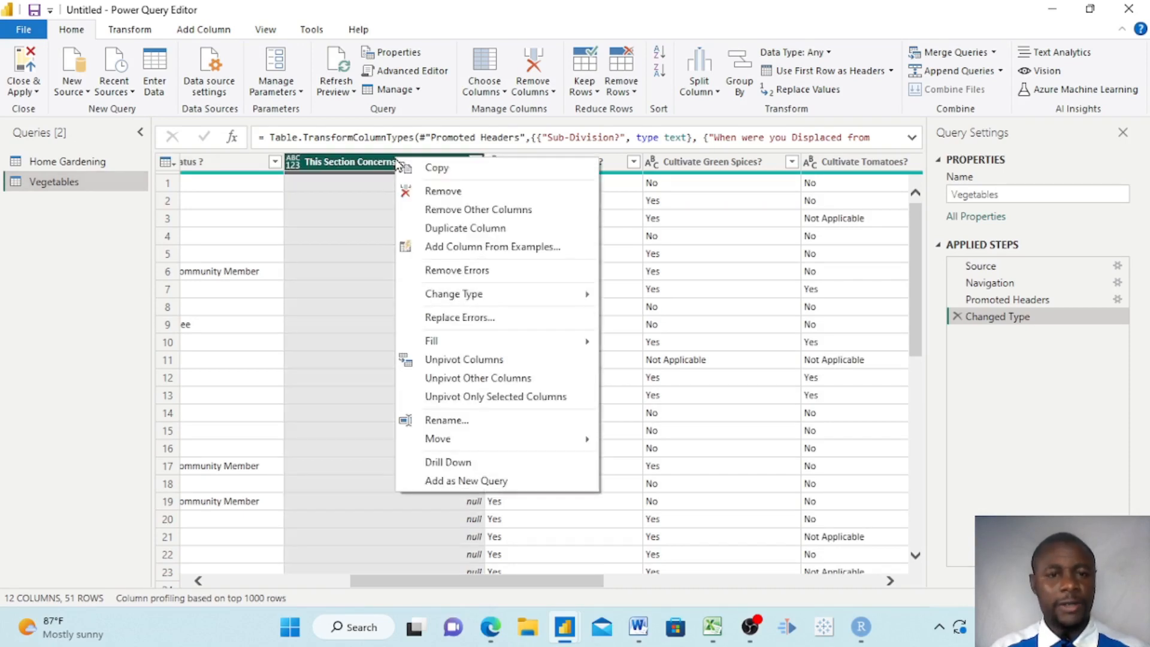
pyautogui.click(446, 190)
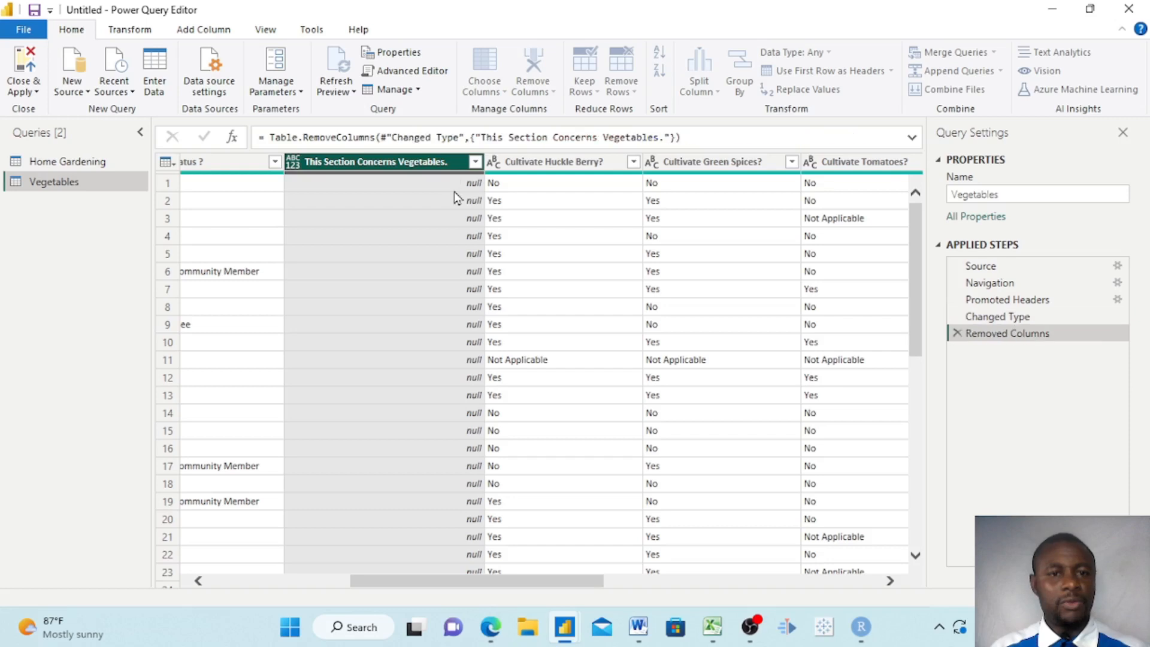
pyautogui.hscroll(-3, 352, 291)
pyautogui.hscroll(-2, 352, 291)
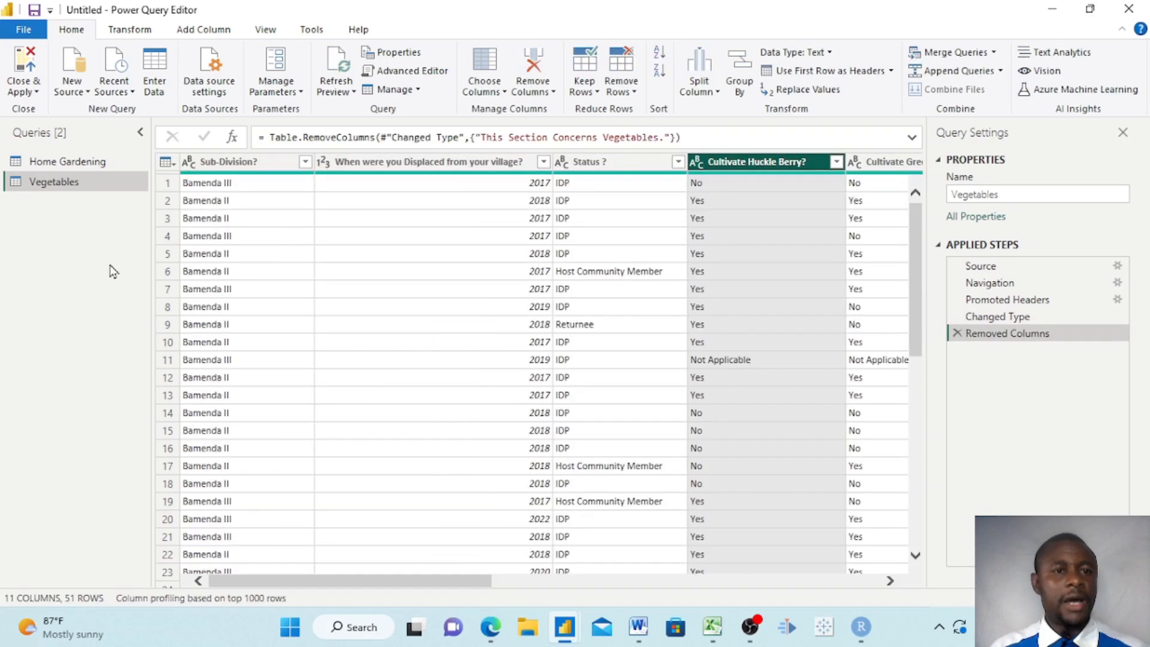
# Start choosing which columns to keep in the Home Gardening query and deselect all of them.
pyautogui.click(83, 164)
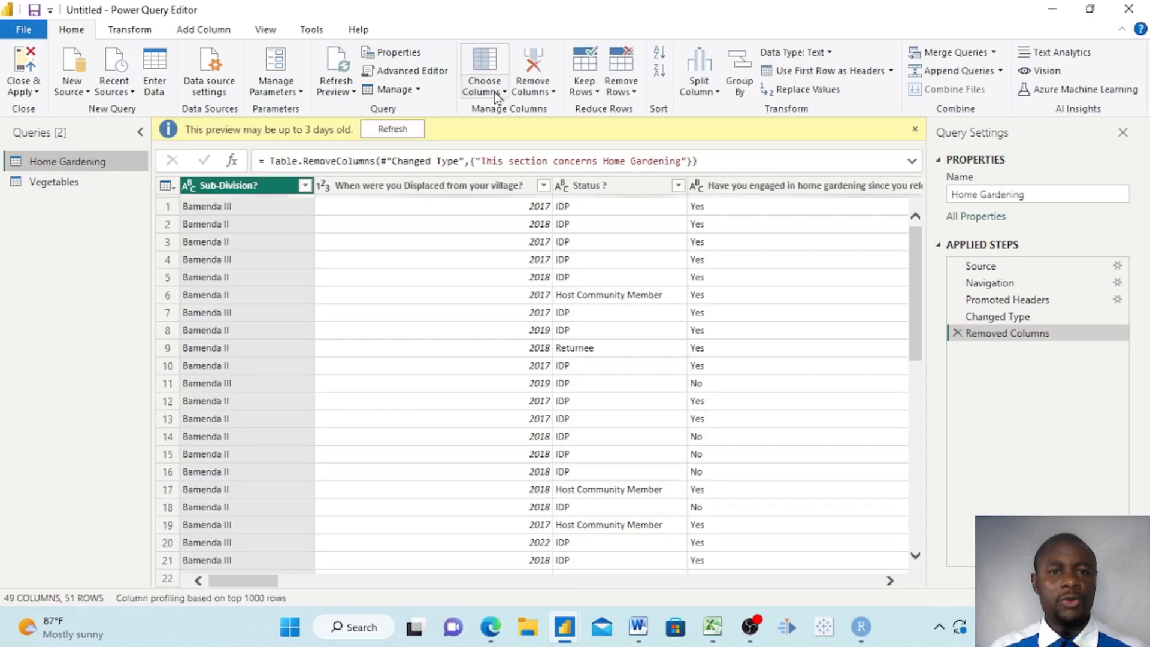
pyautogui.click(492, 92)
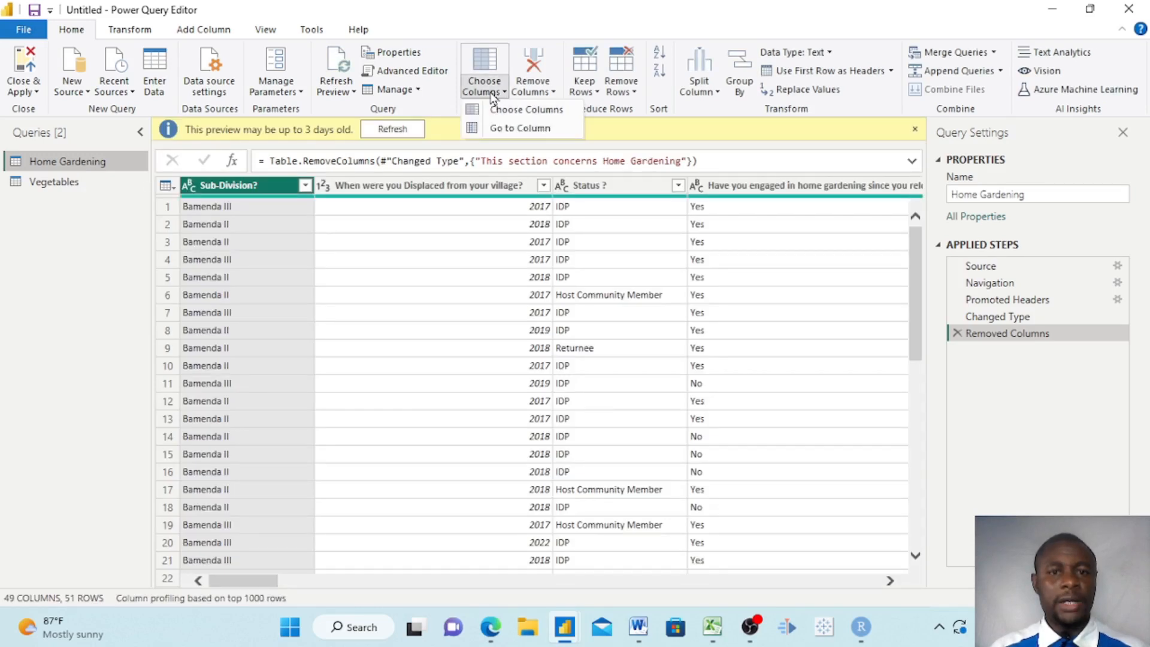
pyautogui.click(519, 111)
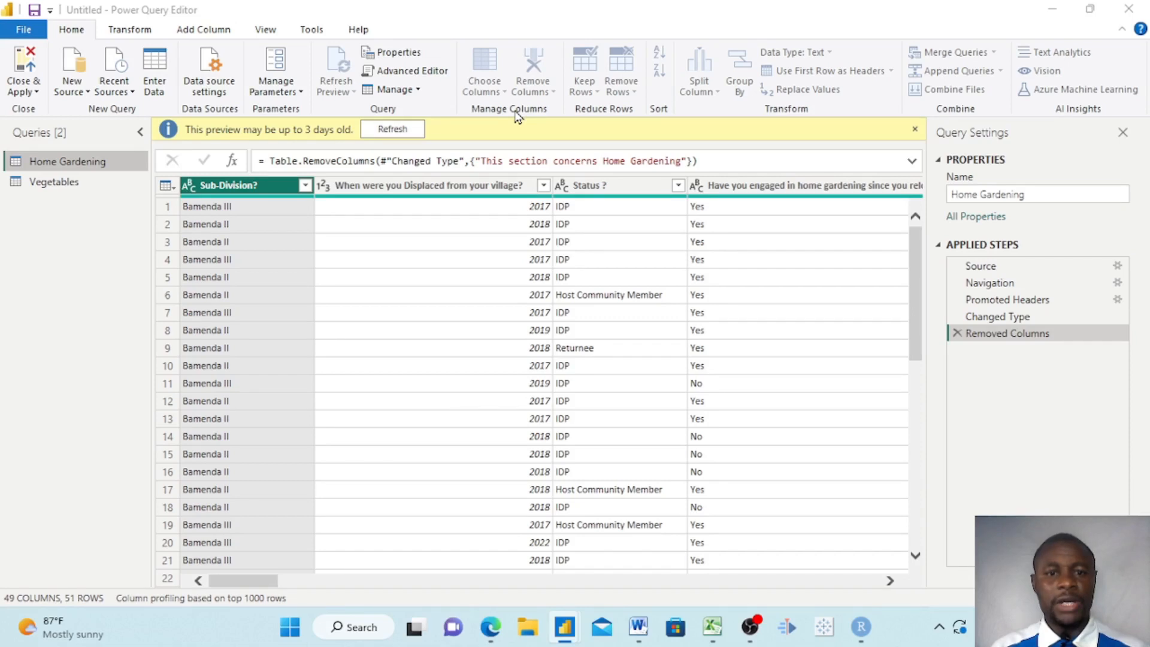
pyautogui.scroll(-10, 542, 327)
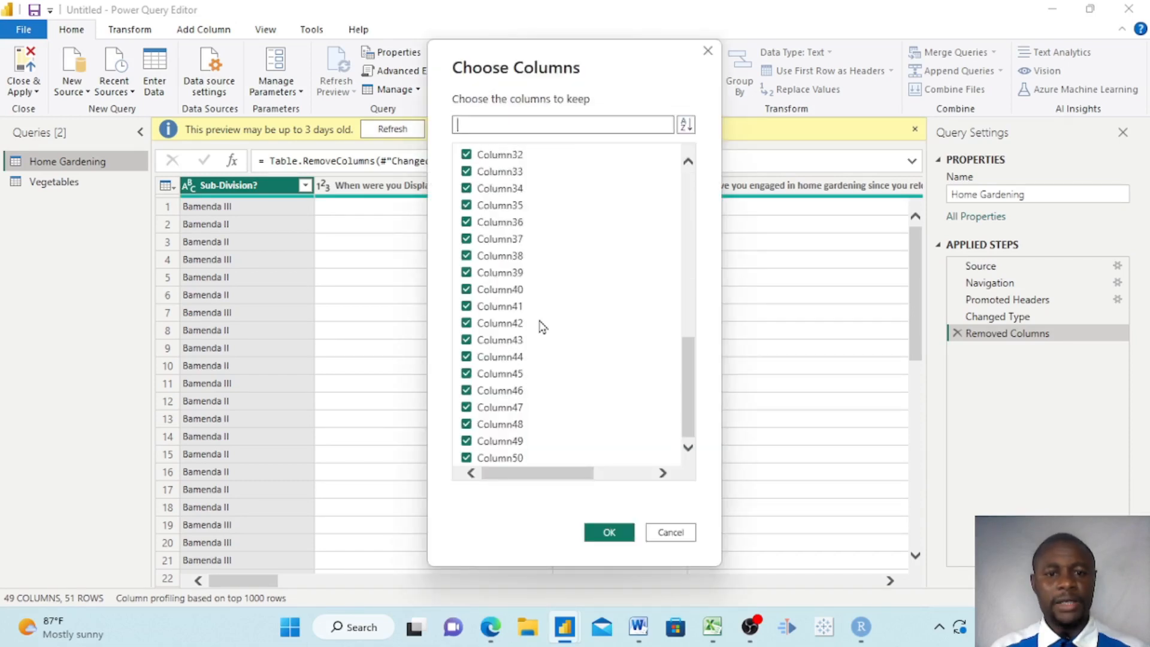
pyautogui.scroll(10, 541, 326)
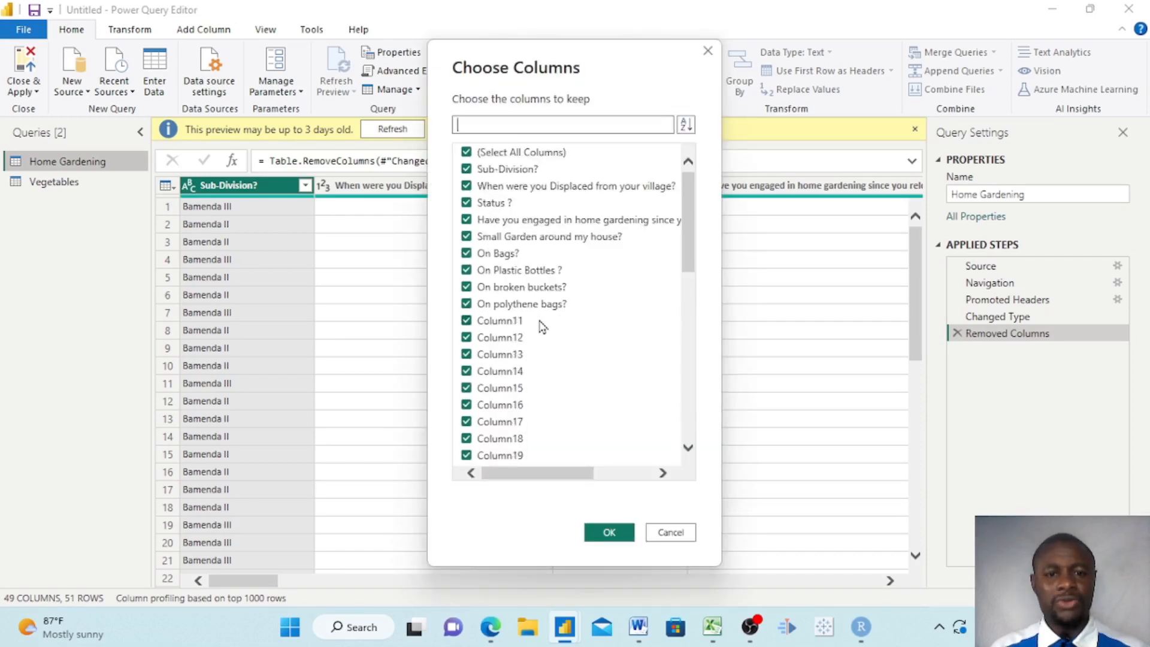
pyautogui.click(479, 154)
# Keep only the nine named columns from "Sub-Division?" through "On polythene bags?" in the Home Gardening query, leaving out Column11 to Column50.
pyautogui.click(466, 170)
pyautogui.click(466, 187)
pyautogui.click(466, 203)
pyautogui.click(467, 221)
pyautogui.click(466, 238)
pyautogui.click(466, 254)
pyautogui.click(466, 272)
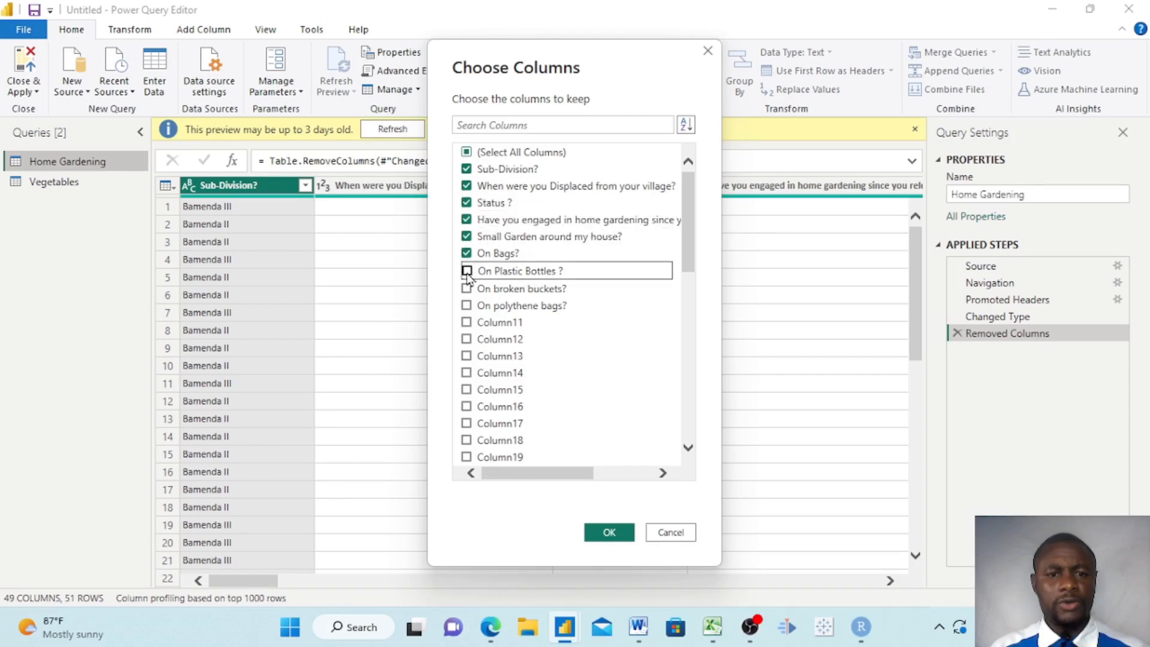
pyautogui.click(466, 288)
pyautogui.click(466, 305)
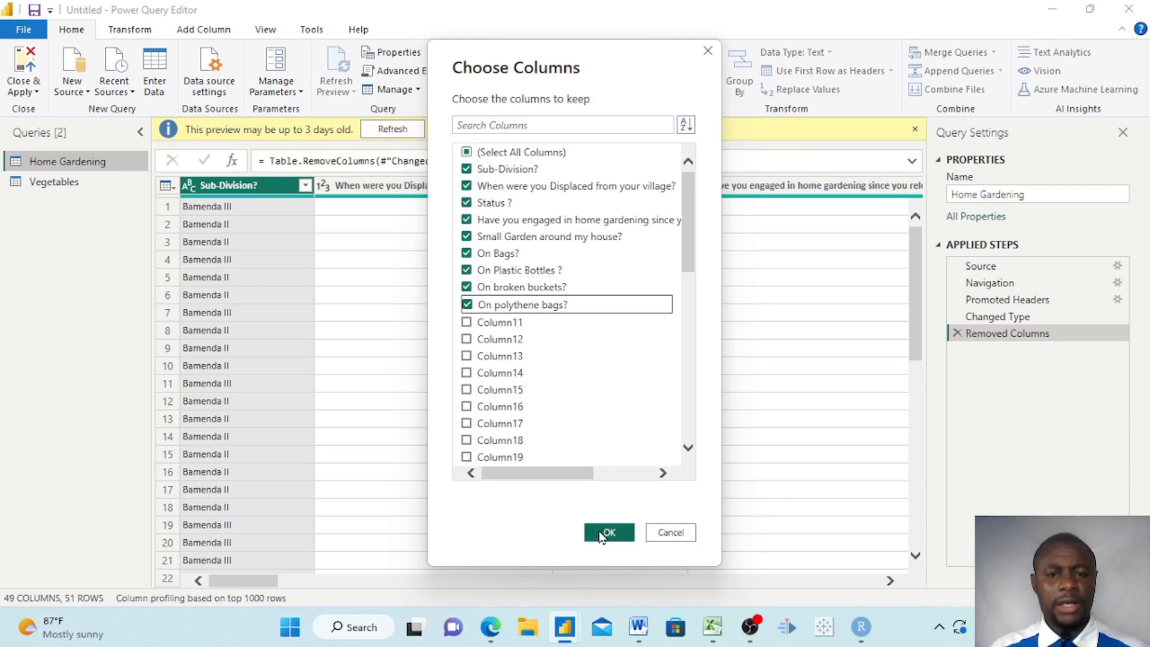
pyautogui.click(605, 533)
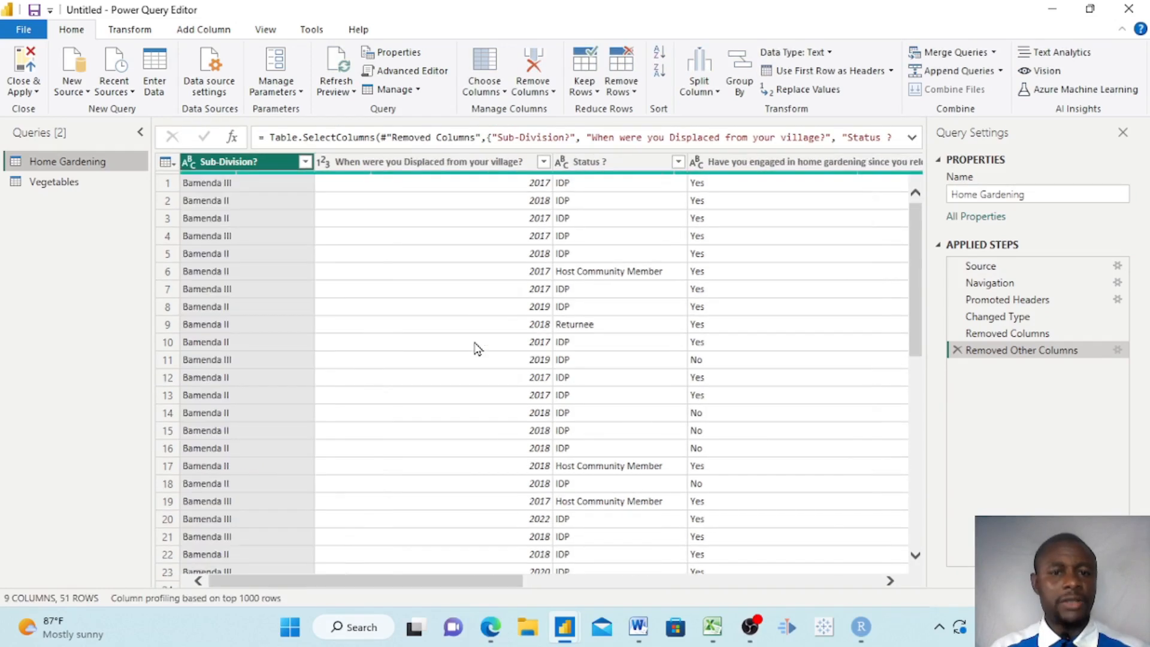
# Choose to keep all the columns from "Sub-Division?" through "Cultivate Medicinal Plants?" in the Vegetables query and review the table.
pyautogui.click(62, 184)
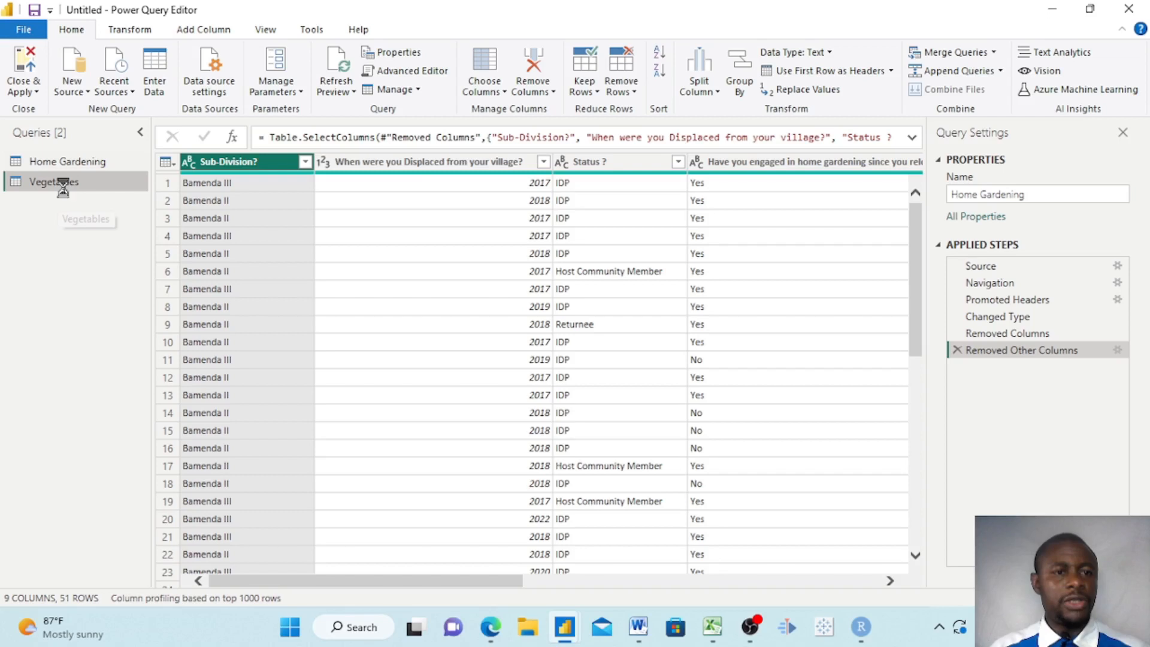
pyautogui.click(485, 90)
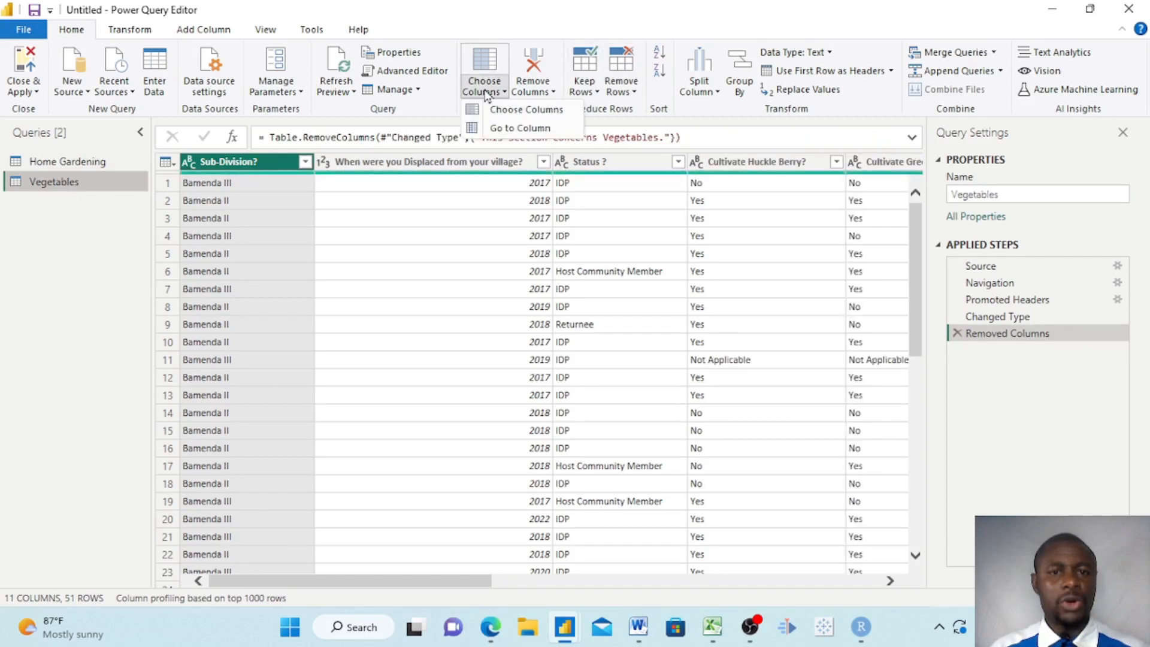
pyautogui.click(510, 111)
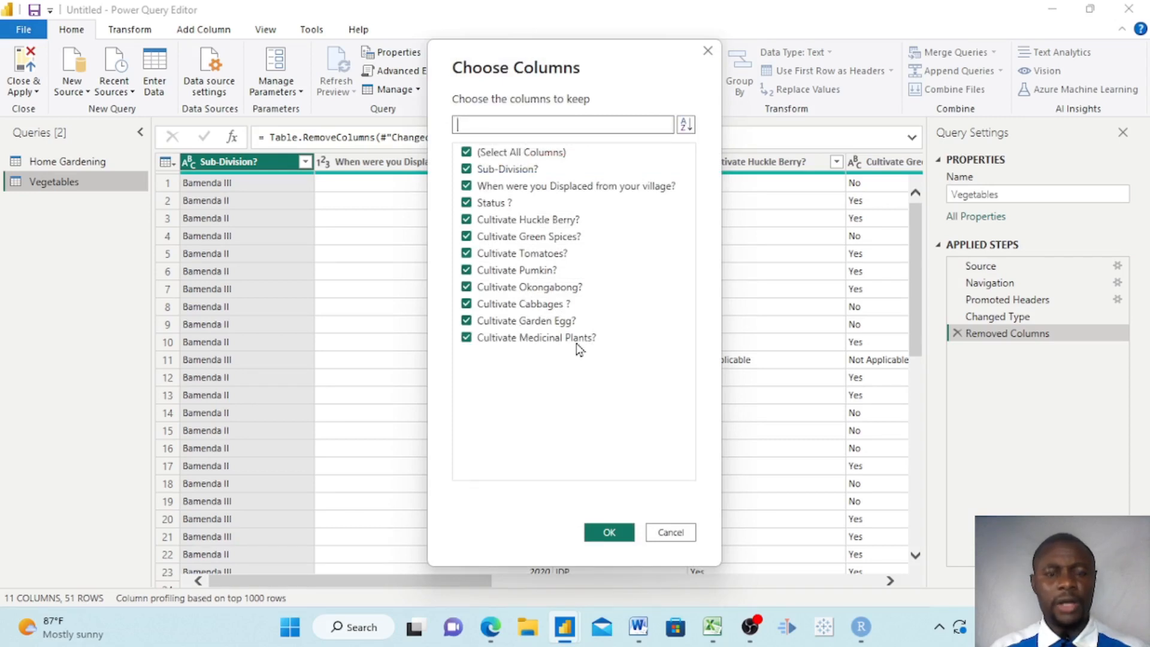
pyautogui.click(608, 529)
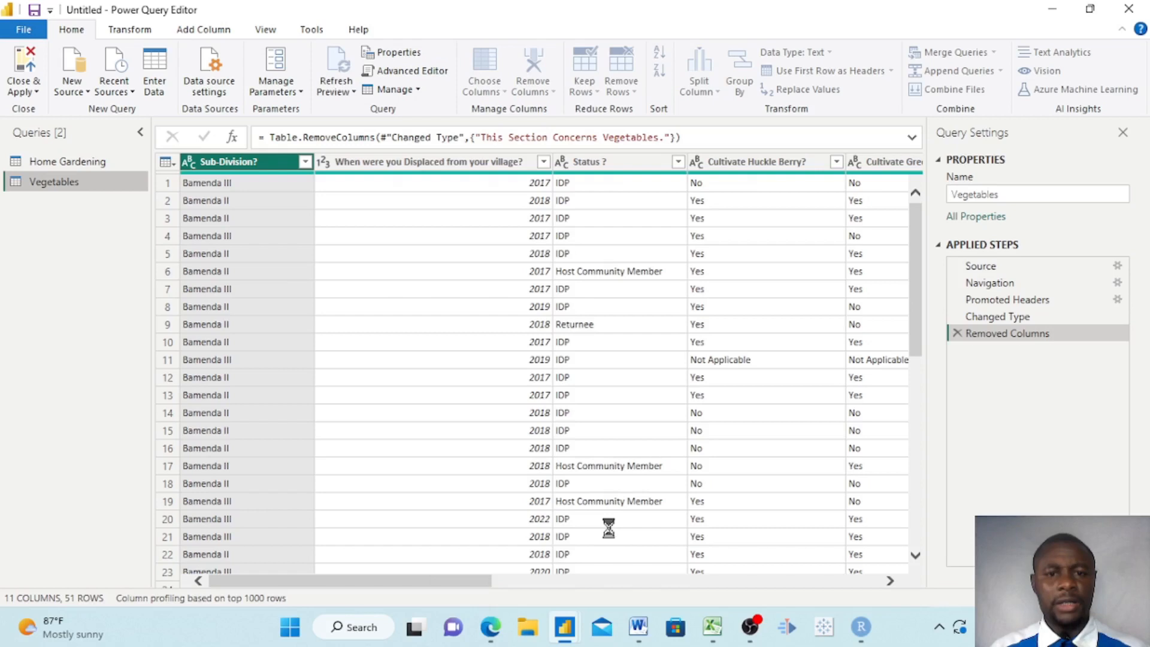
pyautogui.hscroll(5, 656, 407)
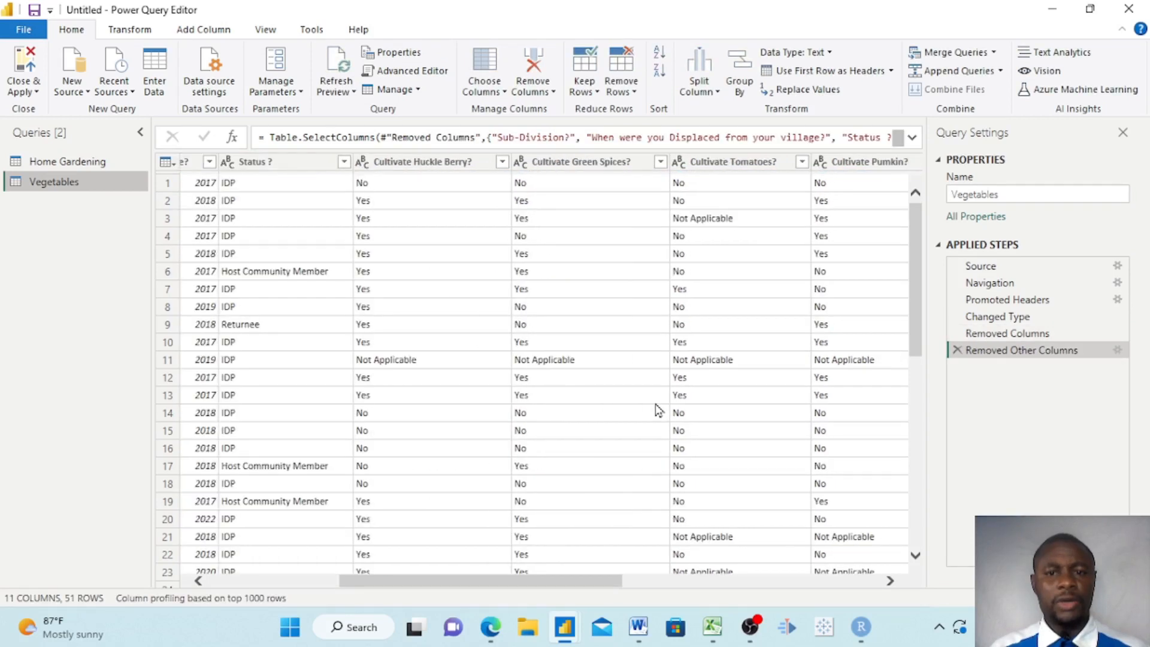
pyautogui.hscroll(-5, 659, 411)
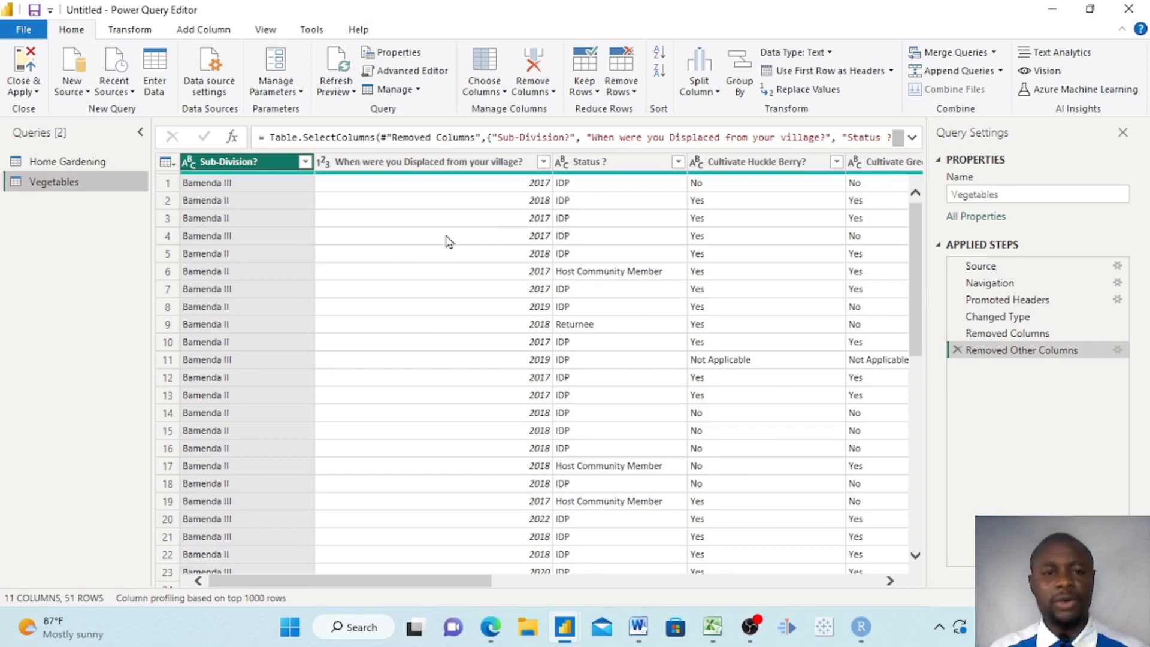
# Remove the "When were you Displaced from your village?" column from both the Vegetables and Home Gardening queries.
pyautogui.rightClick(425, 164)
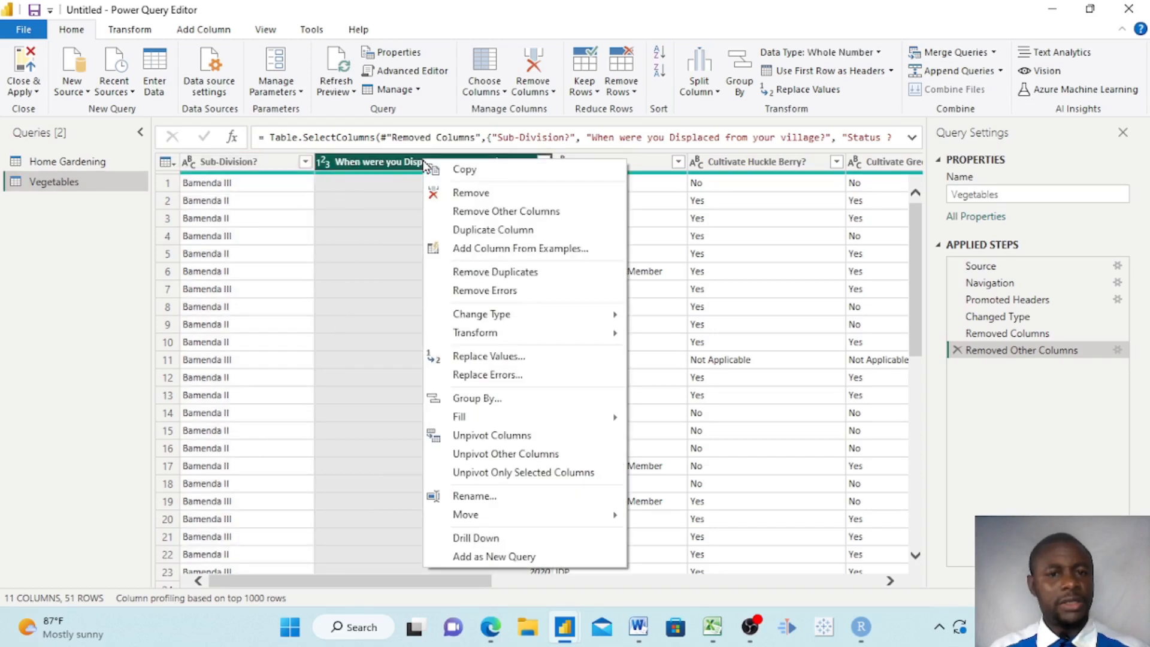
pyautogui.click(489, 196)
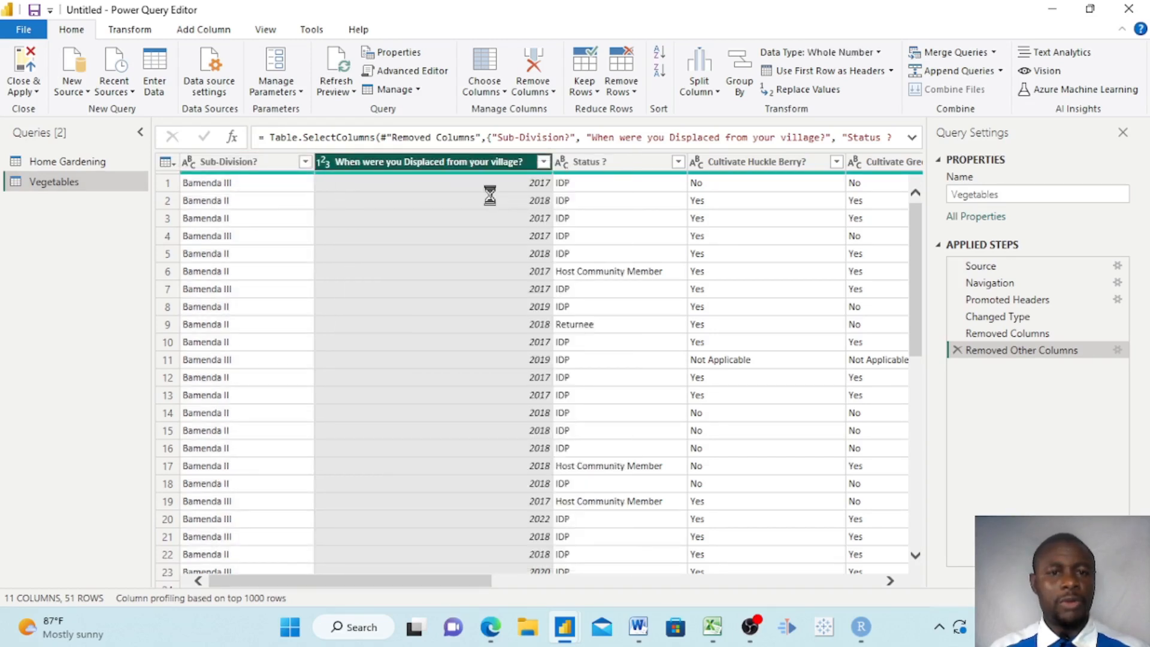
pyautogui.click(76, 164)
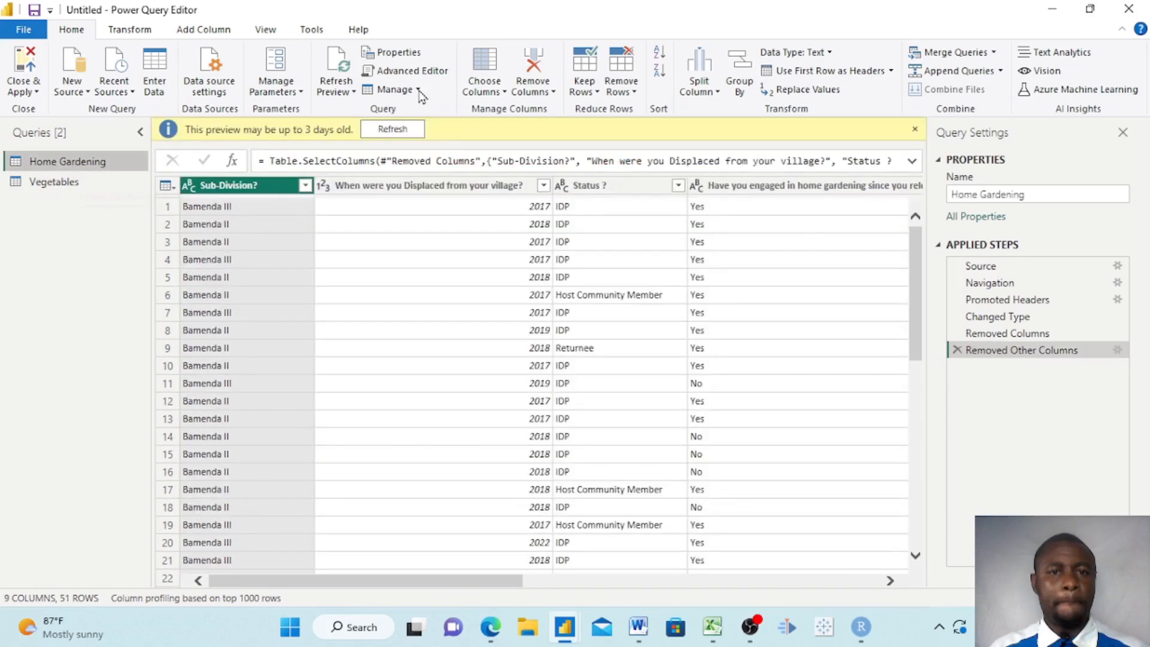
pyautogui.rightClick(440, 192)
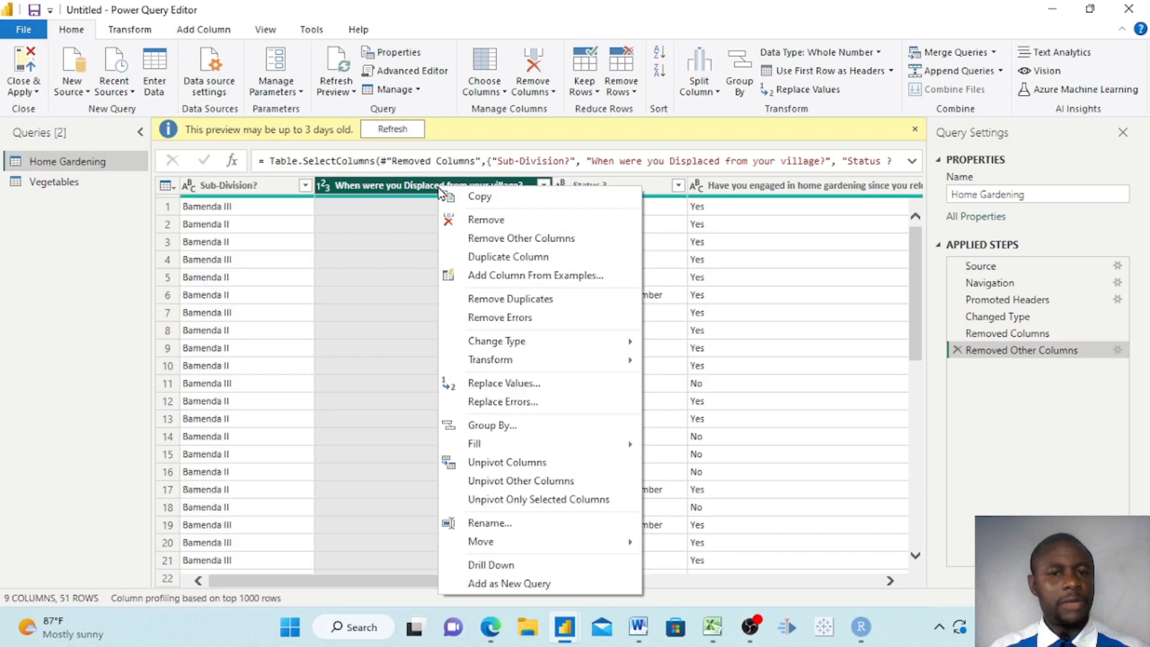
pyautogui.click(473, 221)
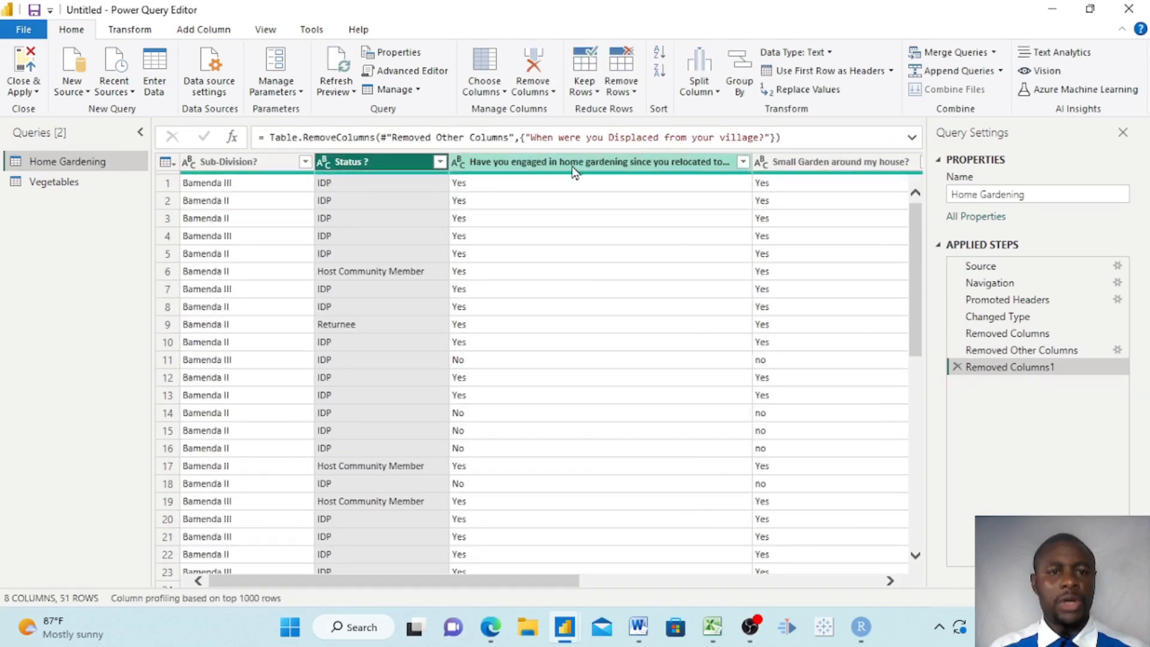
# Check the data type of the "Have you engaged in home gardening" column and look over the remaining Home Gardening columns.
pyautogui.rightClick(572, 172)
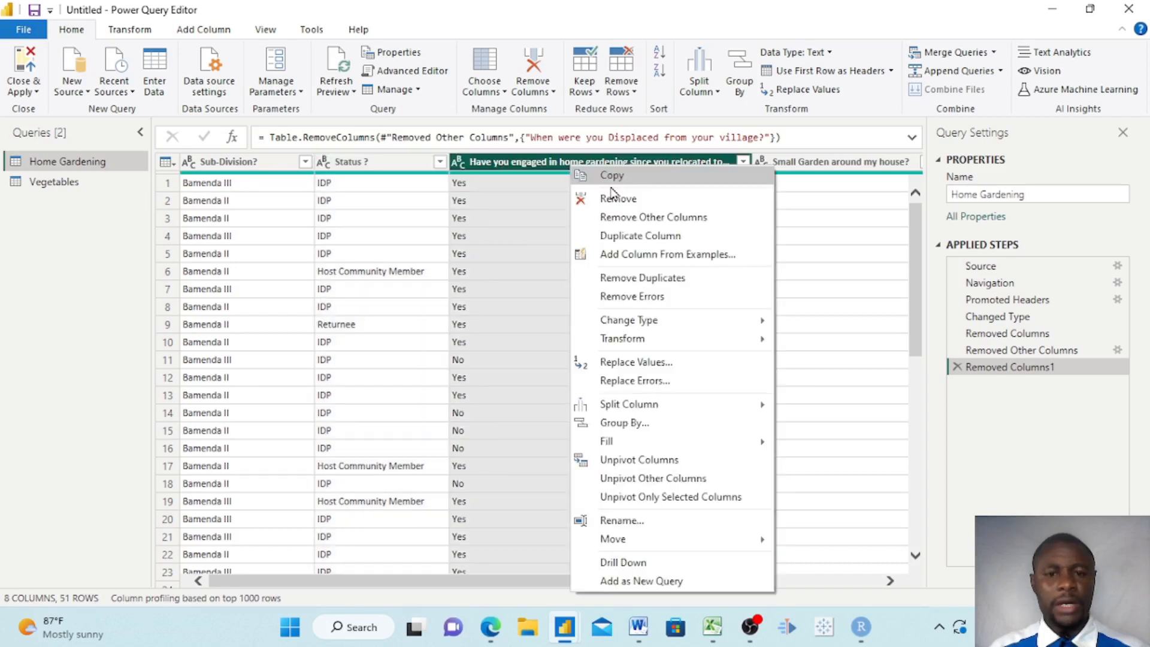
pyautogui.moveTo(651, 323)
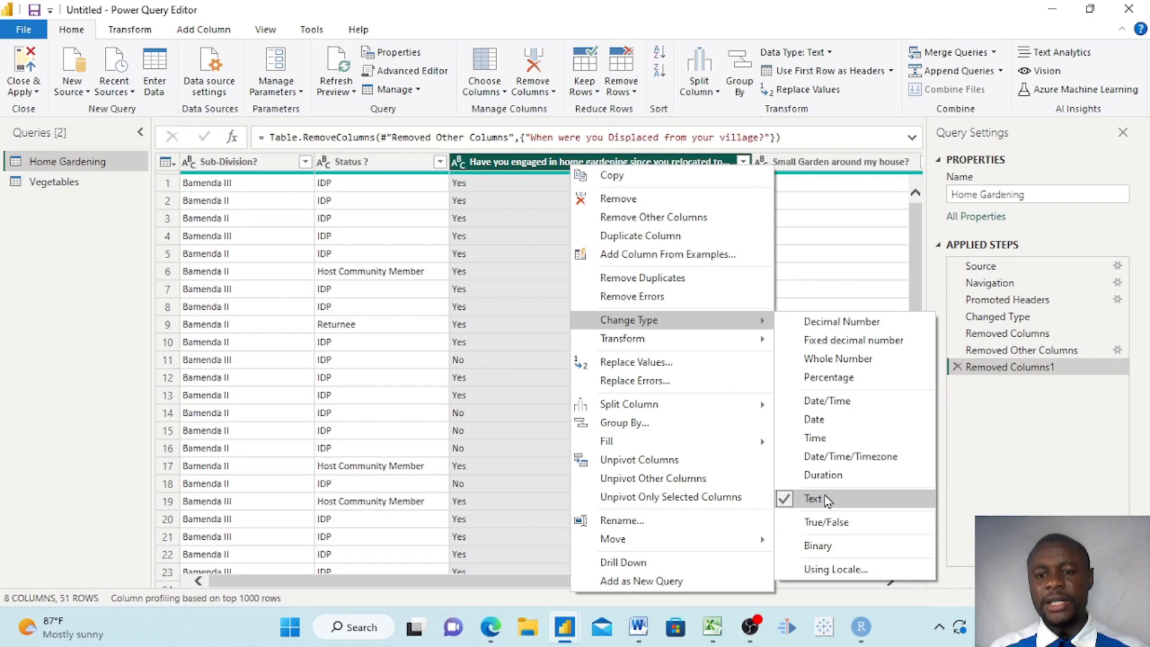
pyautogui.click(522, 360)
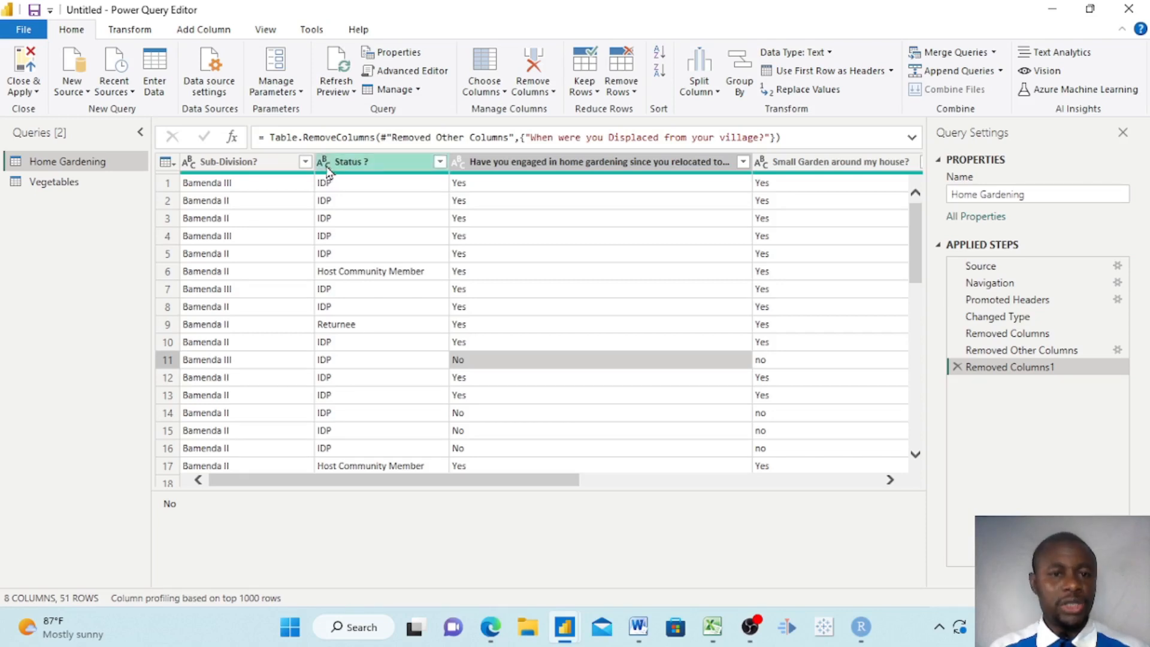
pyautogui.hscroll(5, 493, 285)
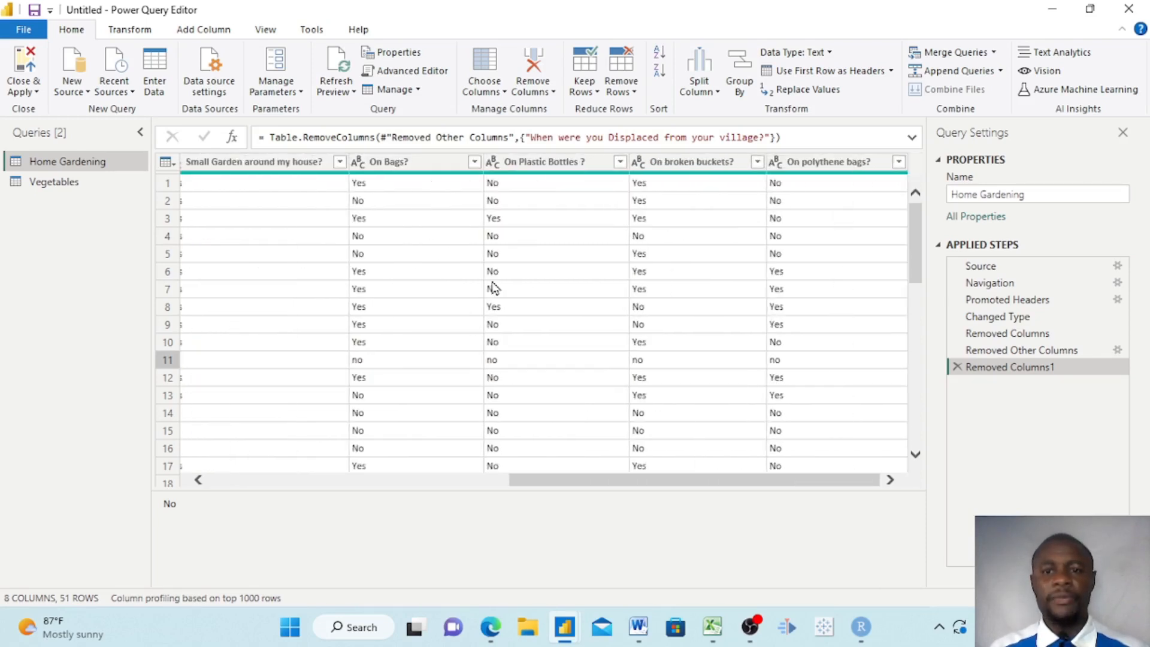
pyautogui.hscroll(-5, 494, 287)
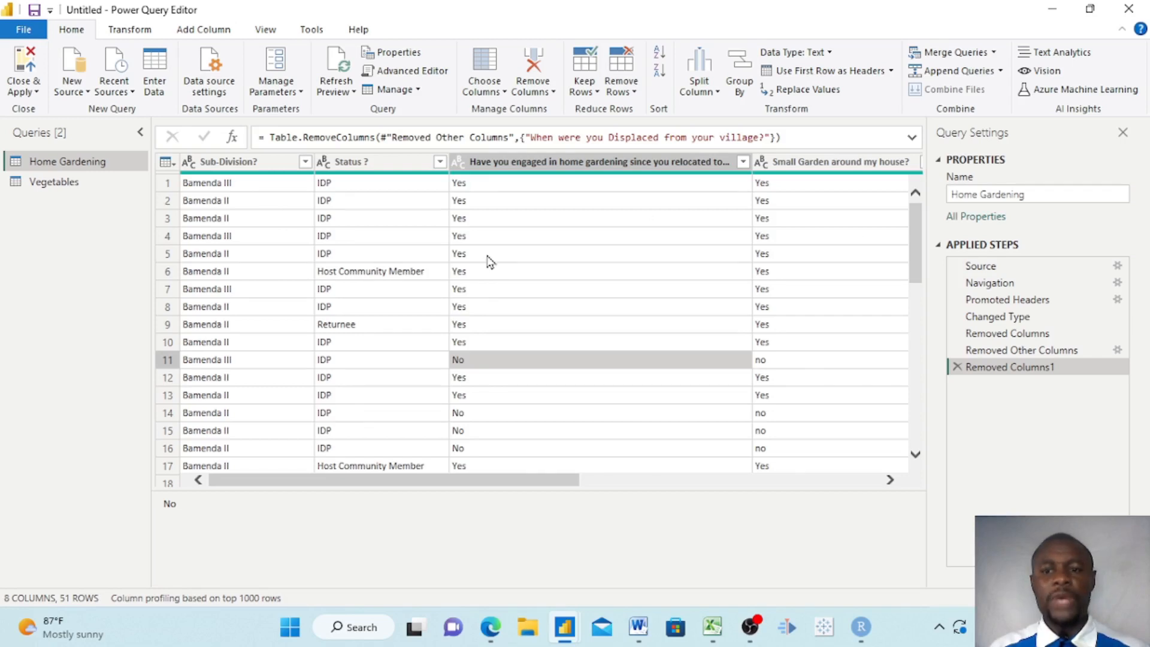
pyautogui.hscroll(5, 490, 261)
pyautogui.hscroll(-5, 490, 261)
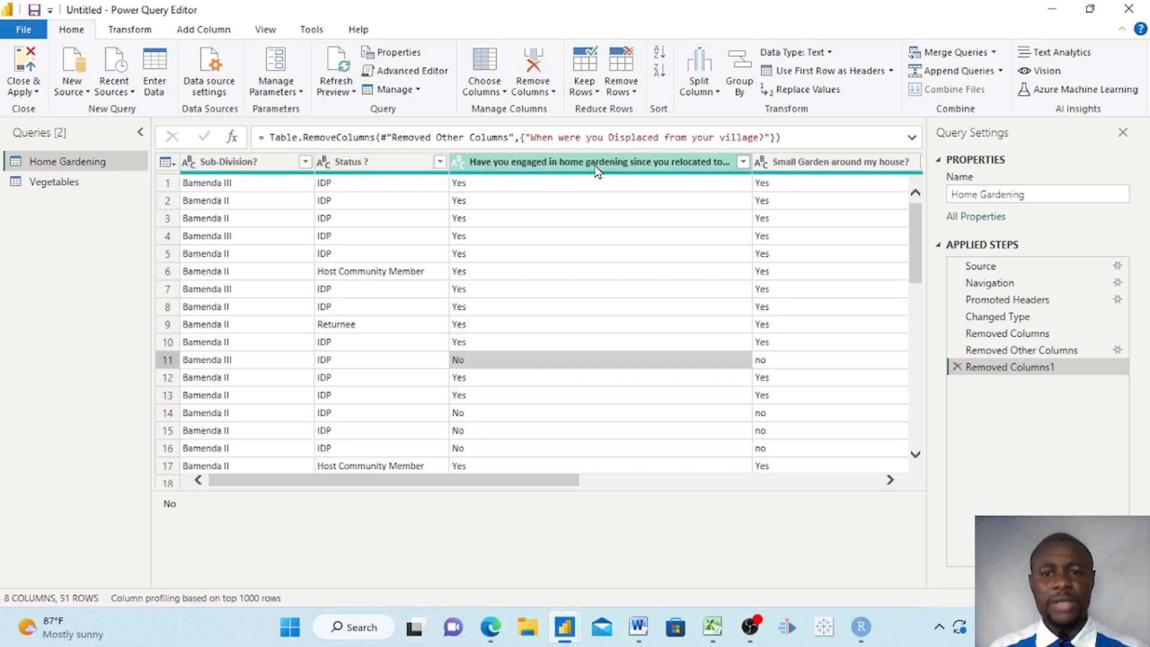
# Rename the "Status ?" column to "Status" in the Home Gardening query.
pyautogui.rightClick(363, 166)
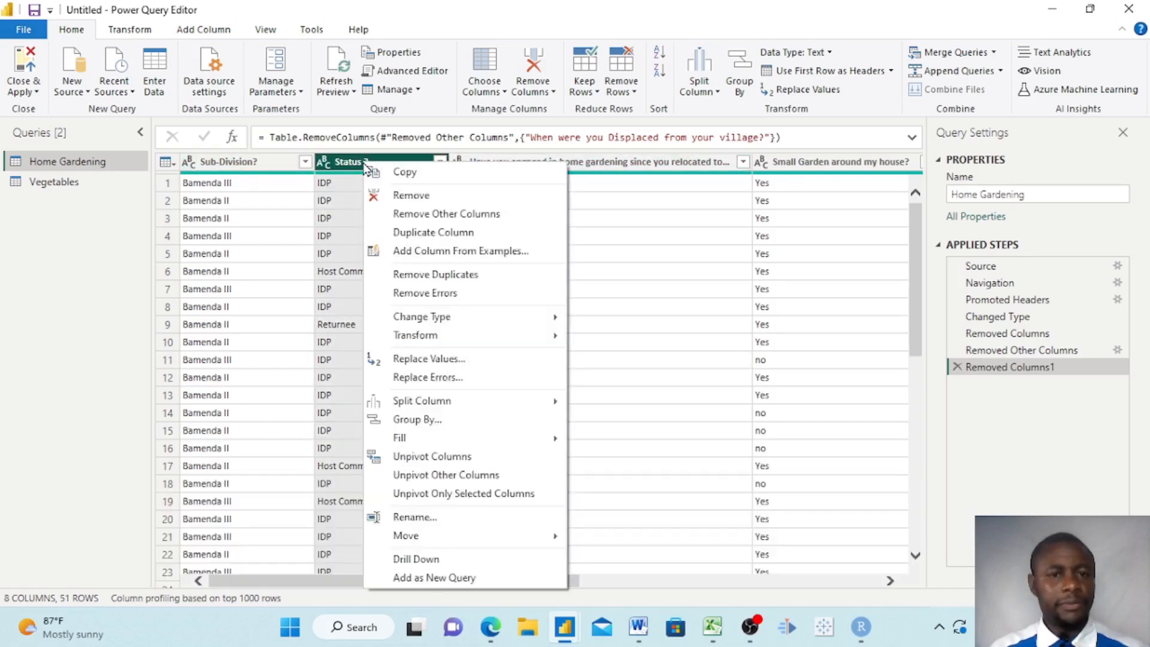
pyautogui.click(434, 524)
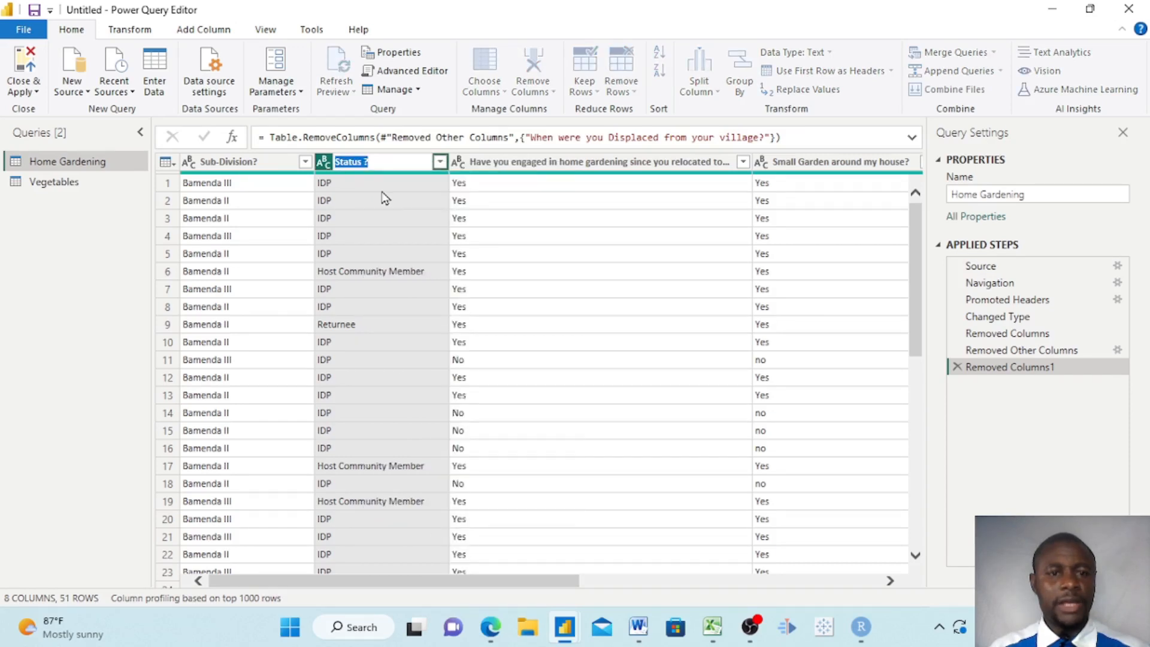
pyautogui.click(377, 161)
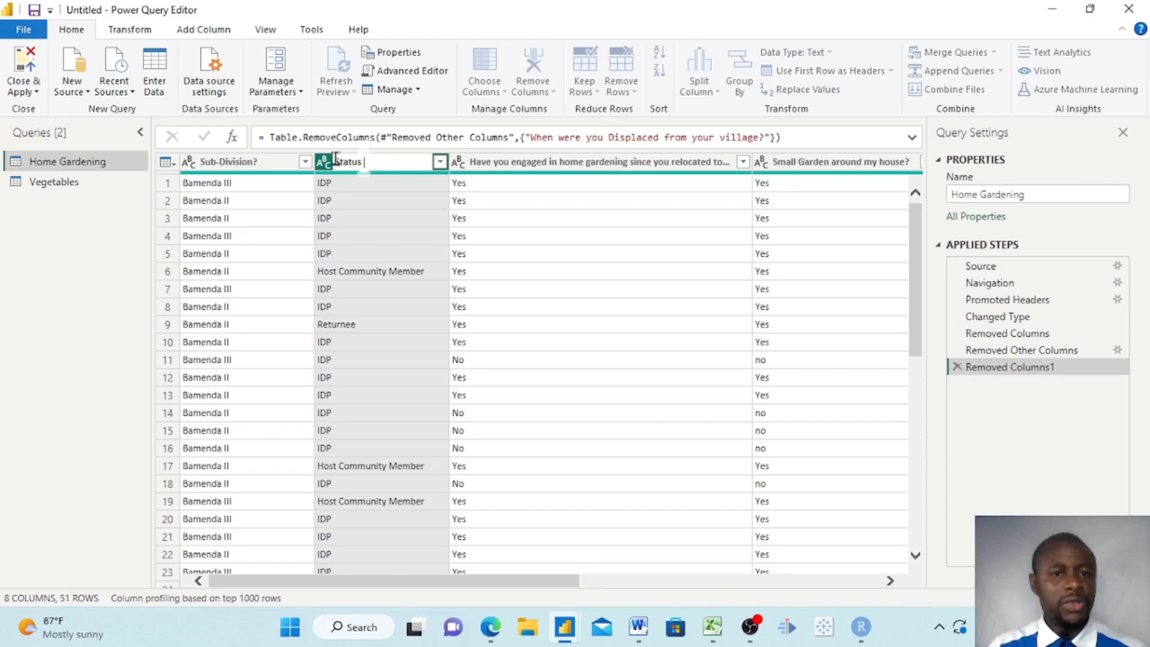
pyautogui.click(389, 230)
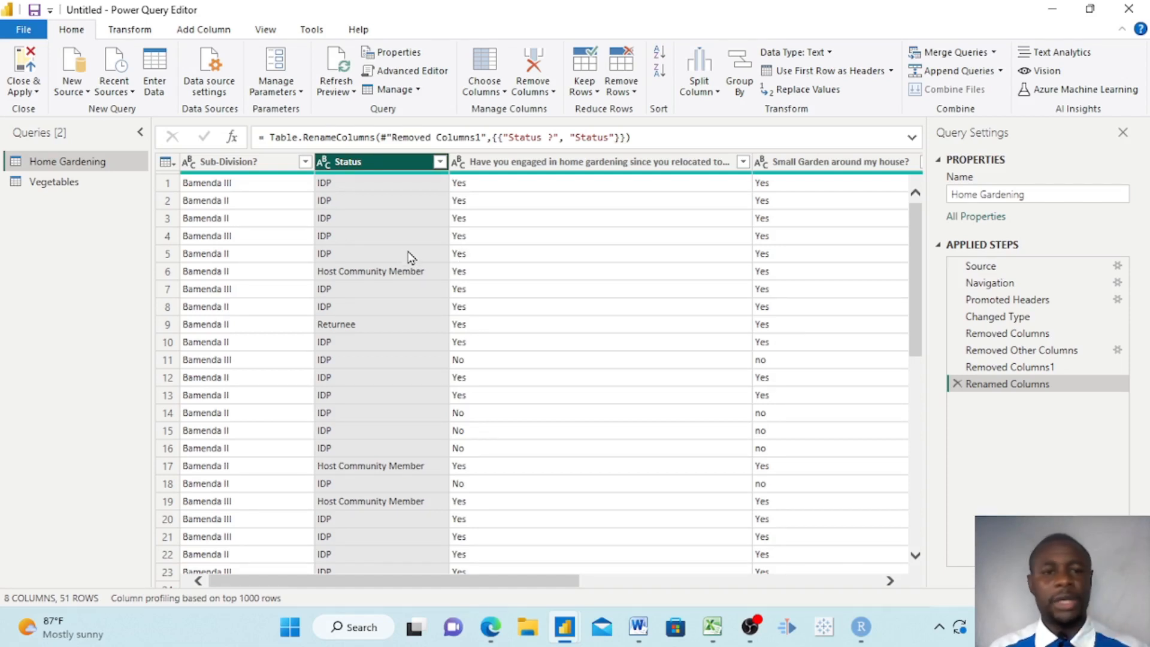
pyautogui.hscroll(5, 406, 255)
pyautogui.hscroll(-5, 406, 255)
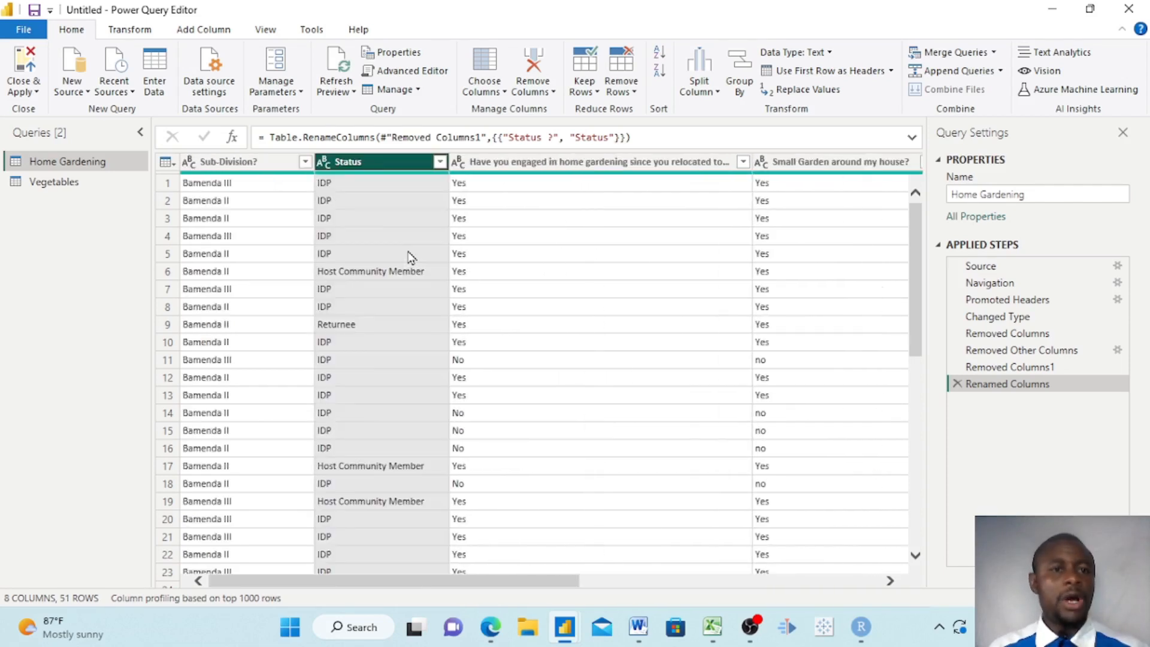
# Close the query editor, applying the changes, and review the loaded fields of the Home Gardening and Vegetables tables.
pyautogui.click(27, 92)
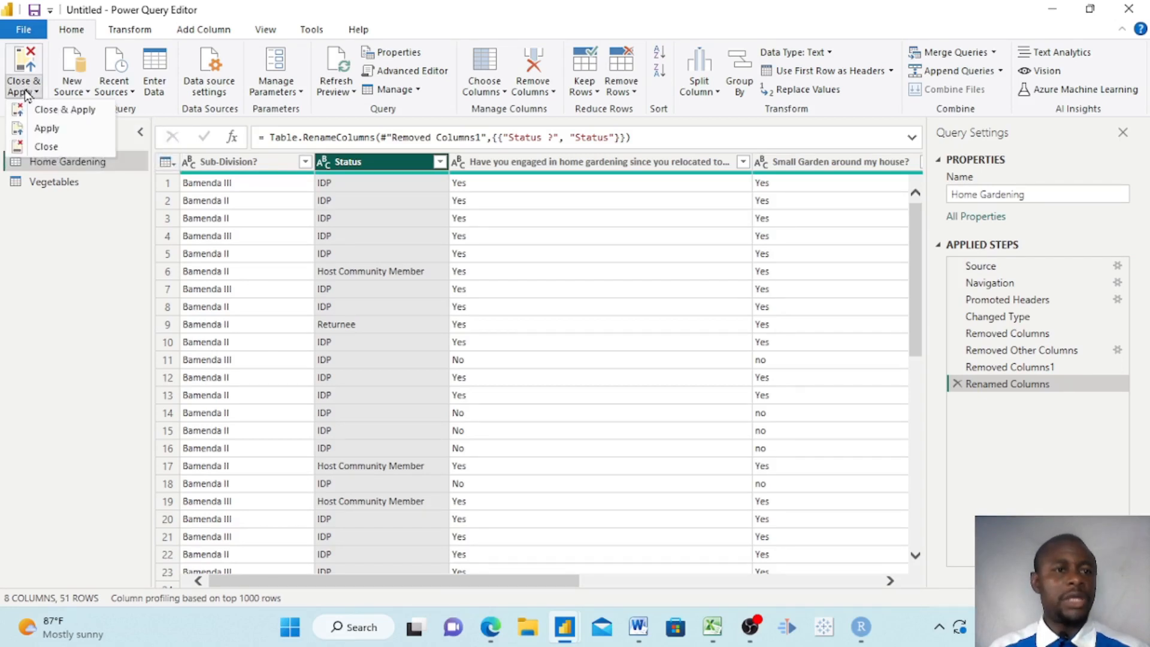
pyautogui.click(53, 112)
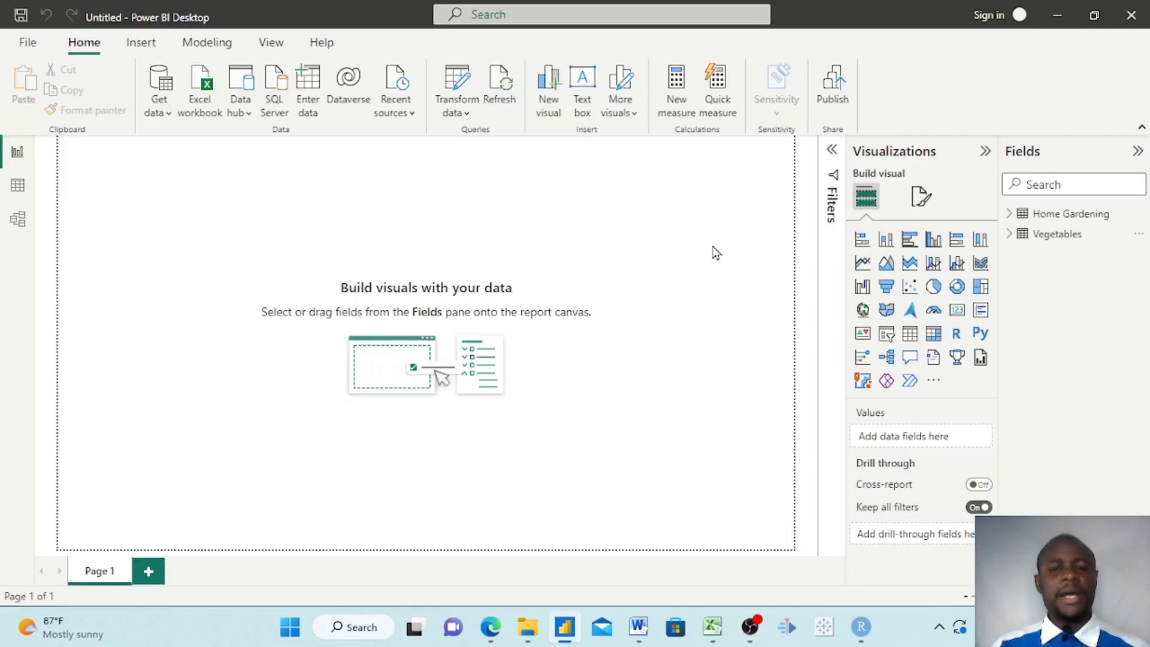
pyautogui.click(1010, 215)
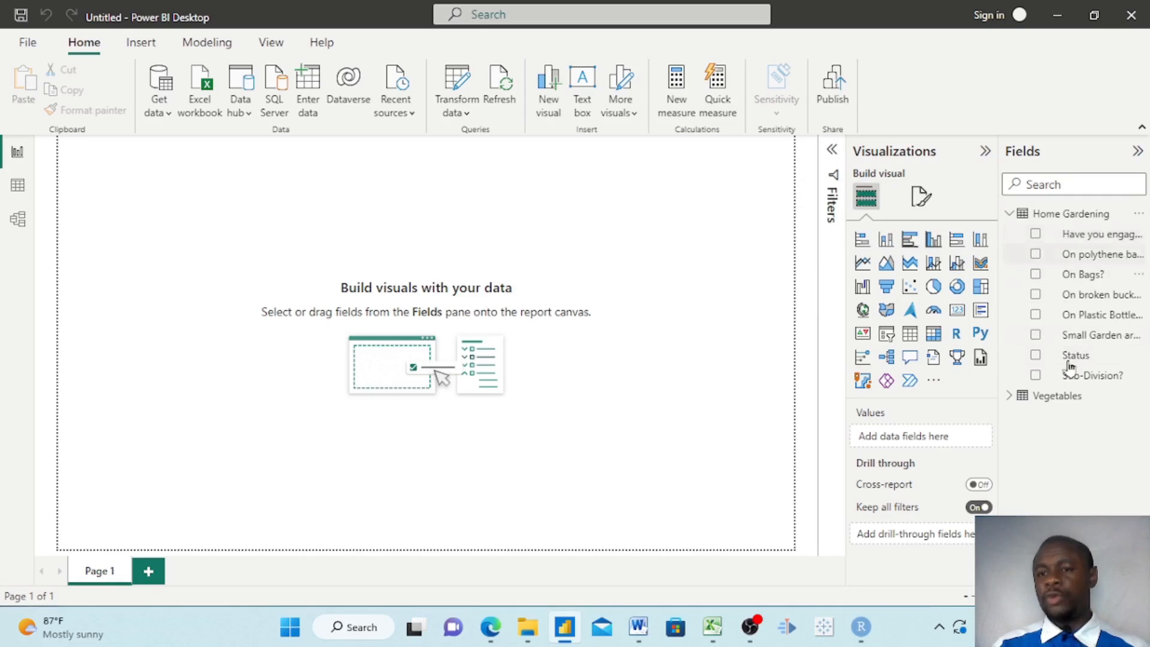
pyautogui.click(1010, 216)
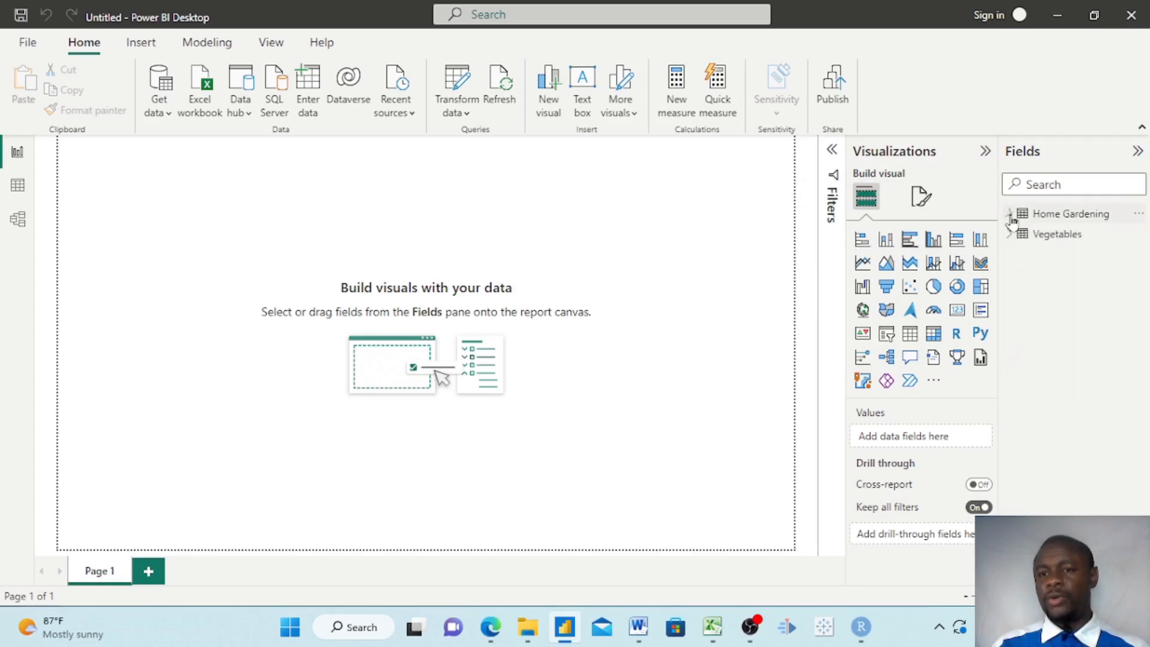
pyautogui.click(1011, 235)
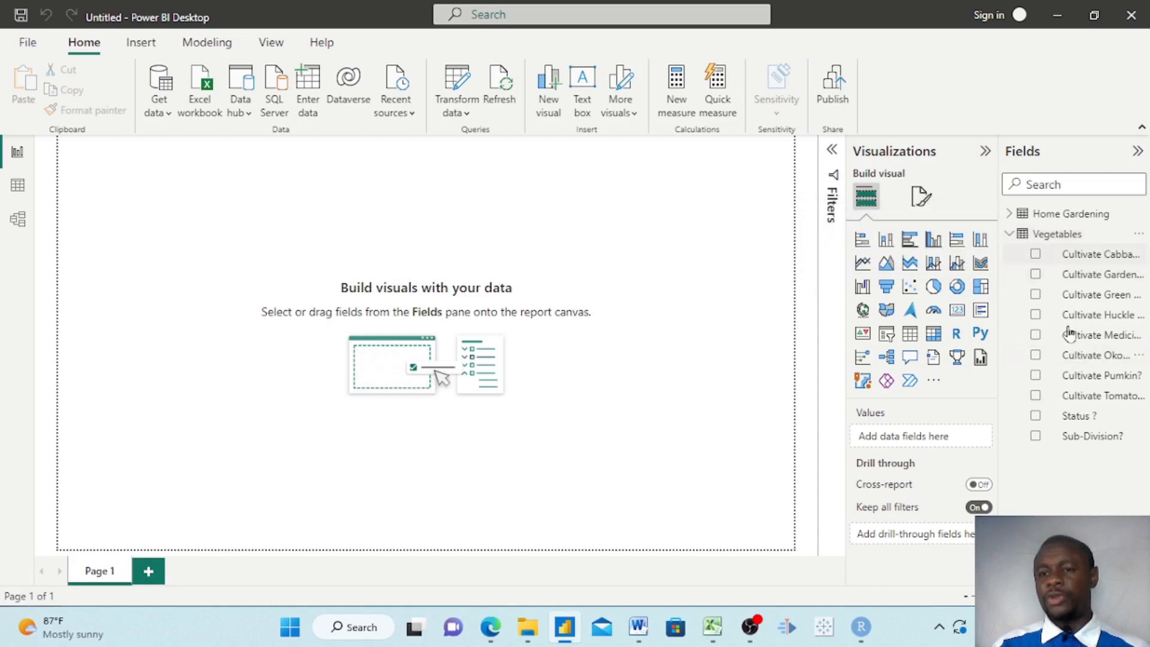
pyautogui.click(1010, 234)
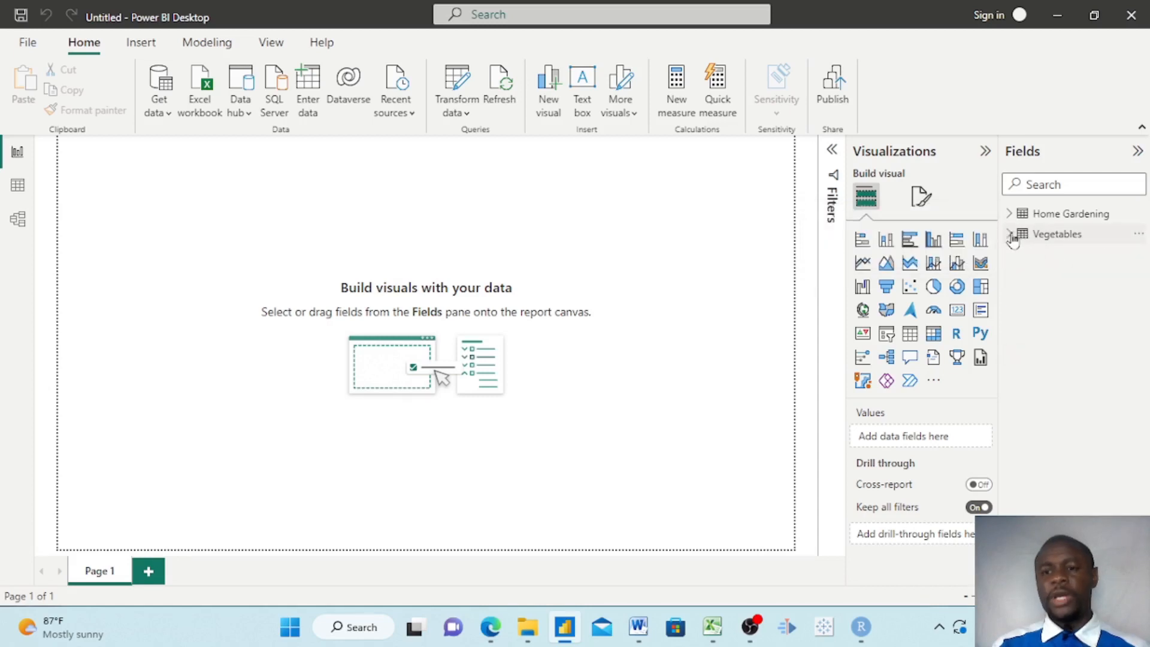
# Create an active many-to-many relationship between Home Gardening's Status and Vegetables' "Status ?" fields, with cross filter direction Both.
pyautogui.click(18, 221)
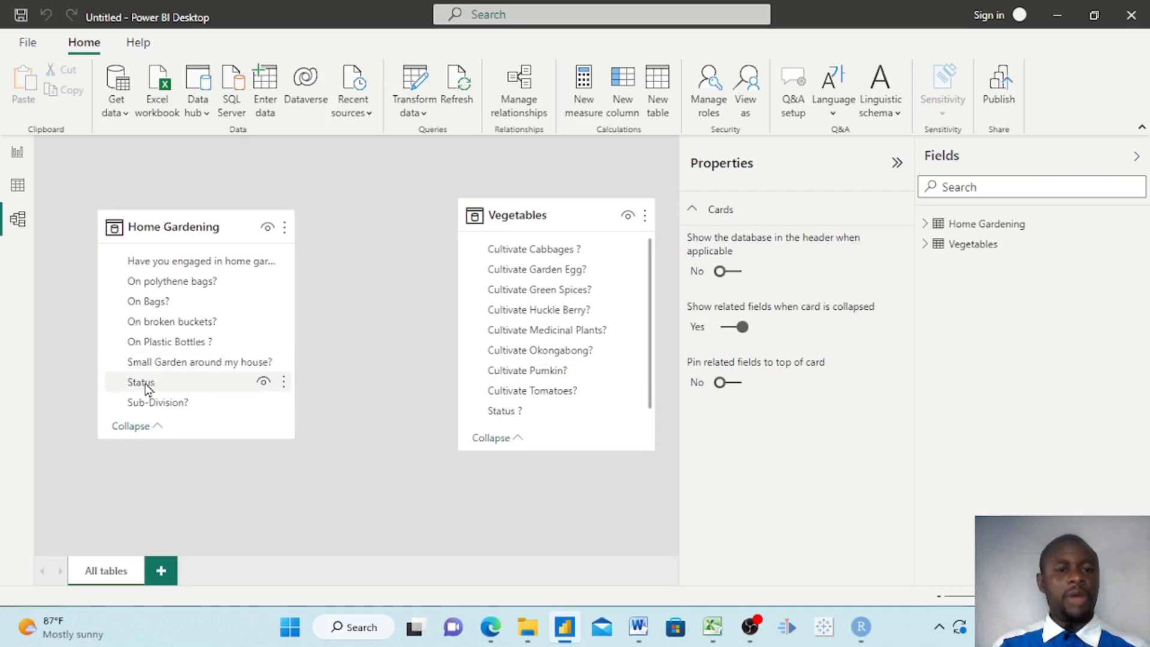
pyautogui.moveTo(149, 390); pyautogui.dragTo(508, 417)
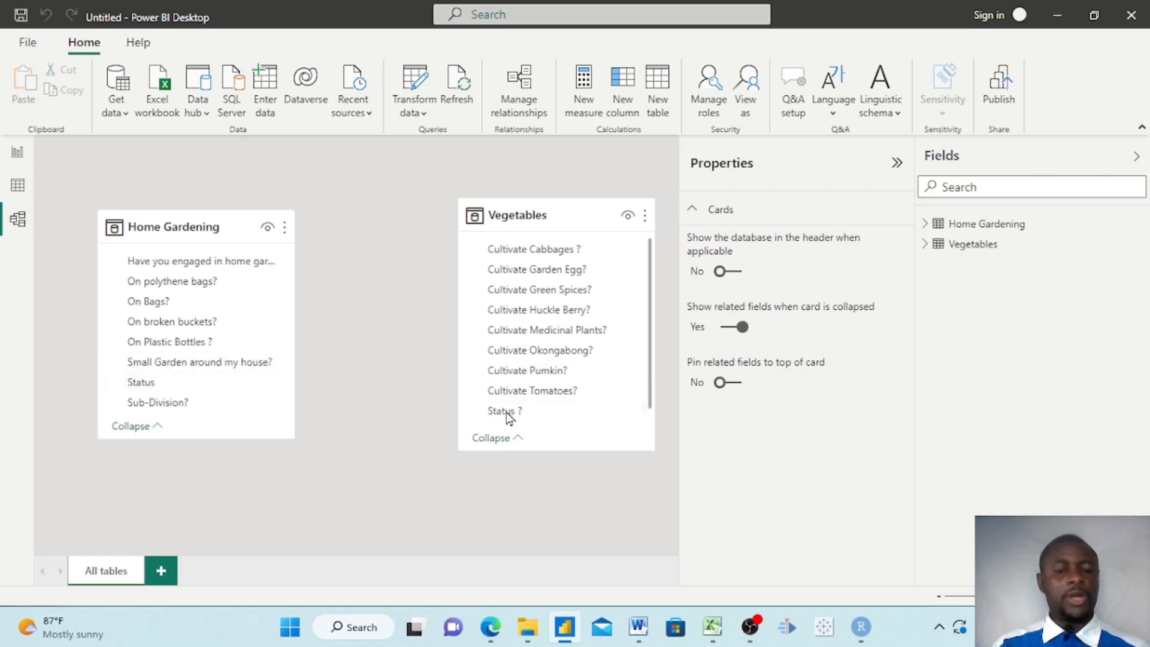
pyautogui.click(508, 417)
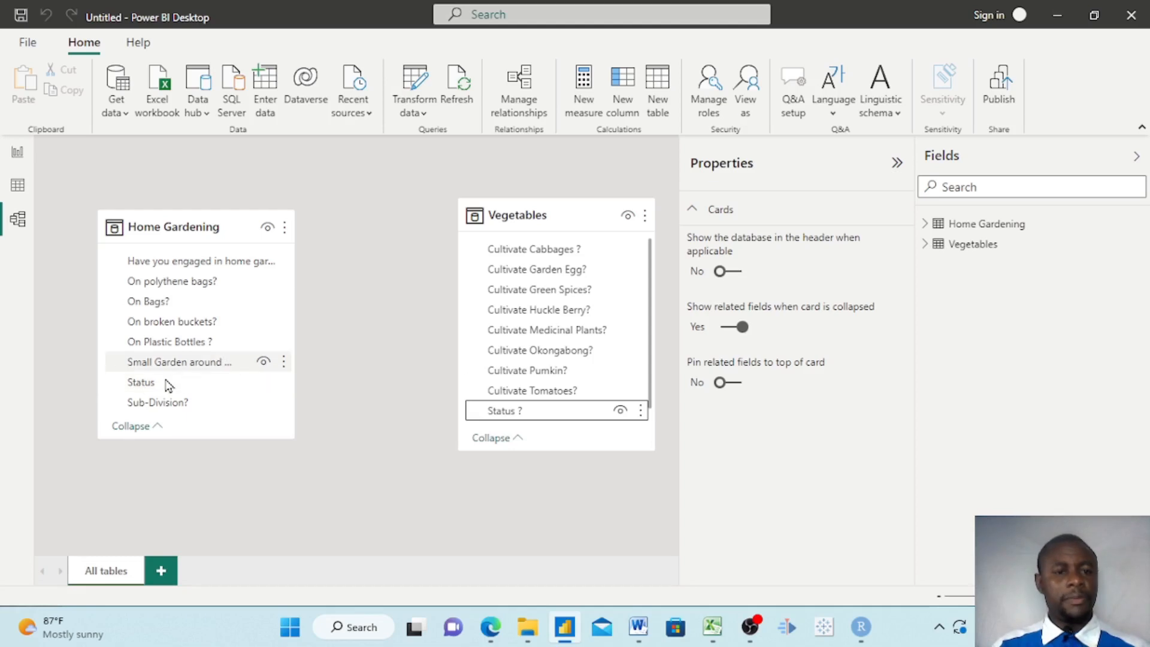
pyautogui.moveTo(160, 386); pyautogui.dragTo(503, 410)
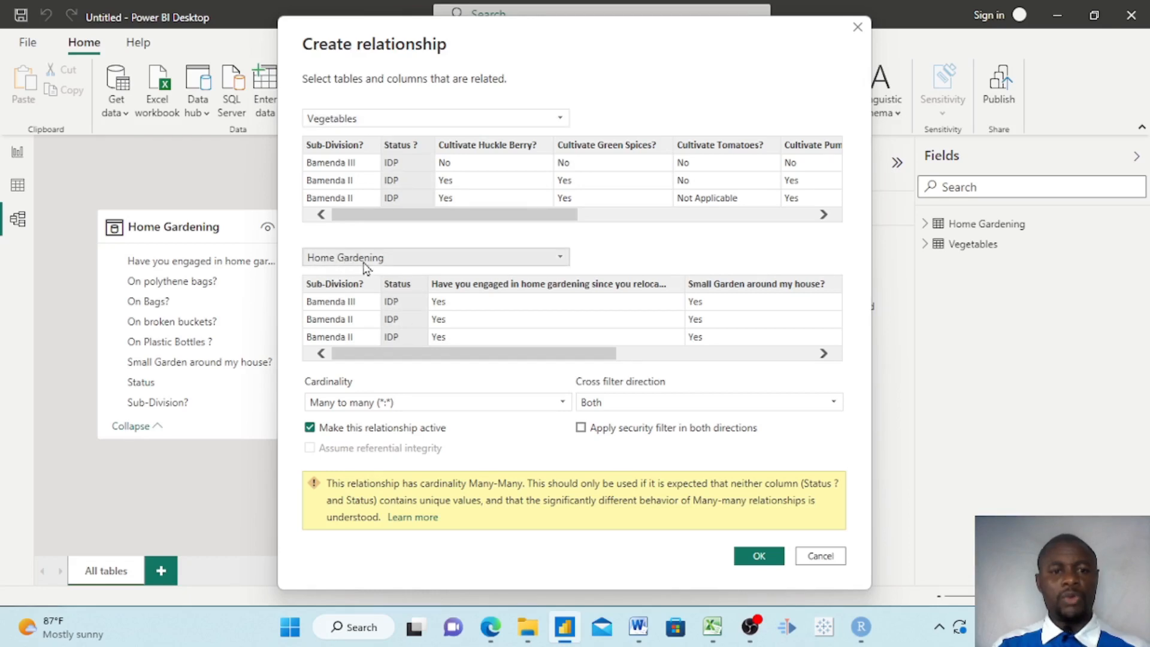
pyautogui.click(746, 561)
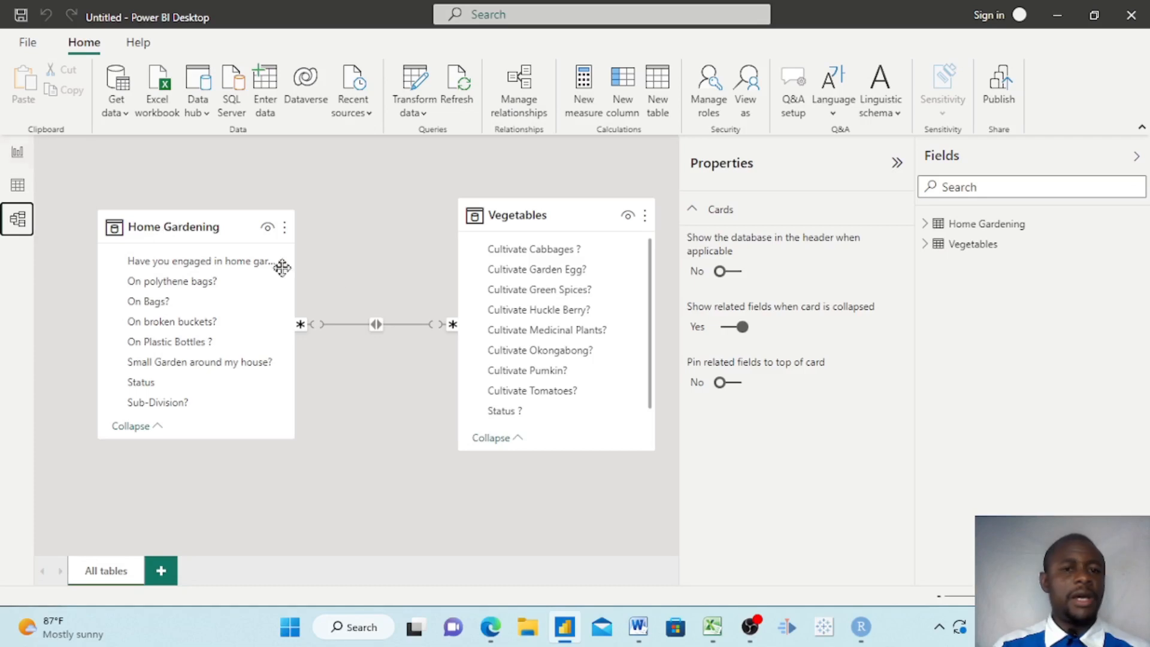
# Return to the report page, look over both tables' fields, and add an empty stacked bar chart.
pyautogui.click(18, 154)
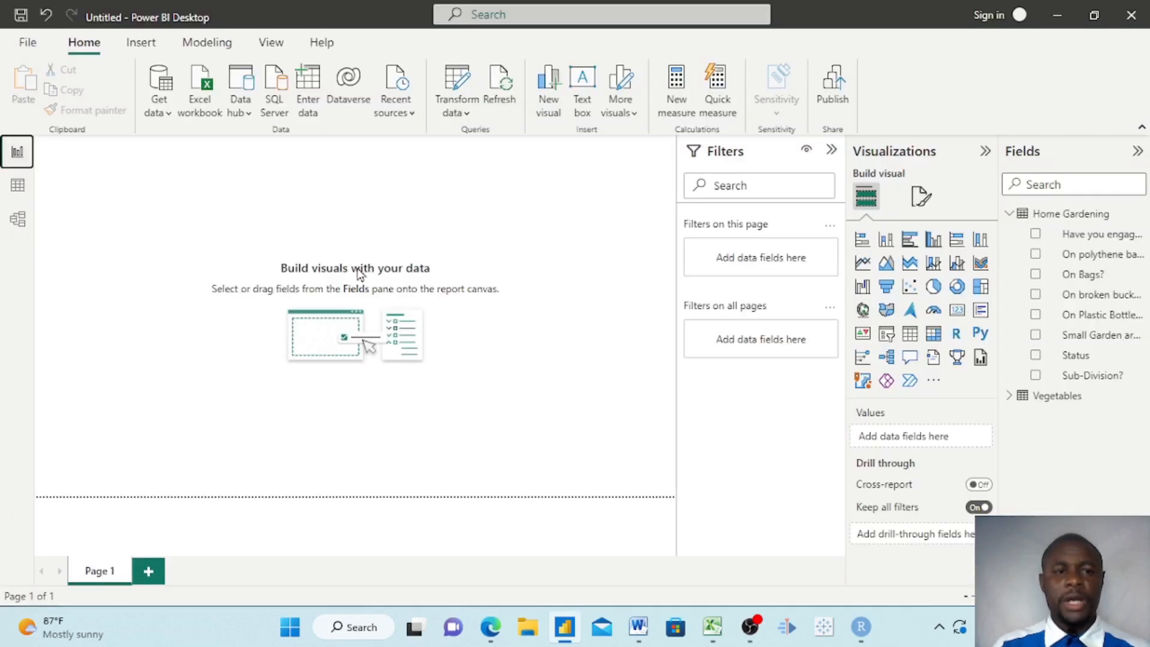
pyautogui.click(1010, 217)
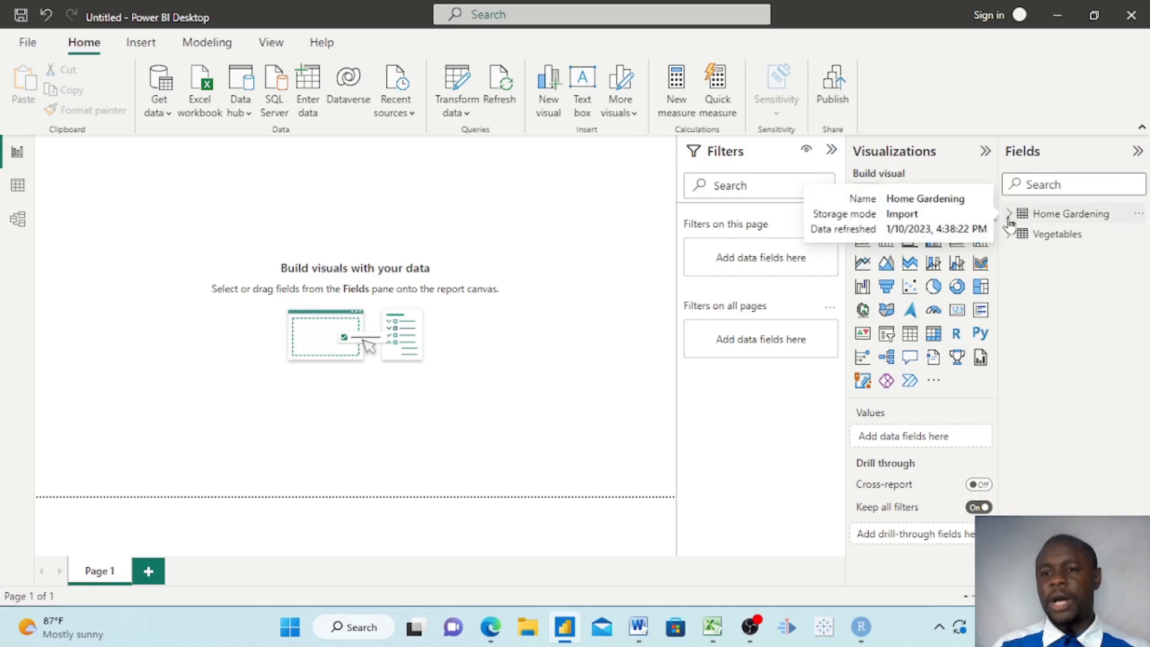
pyautogui.click(1008, 216)
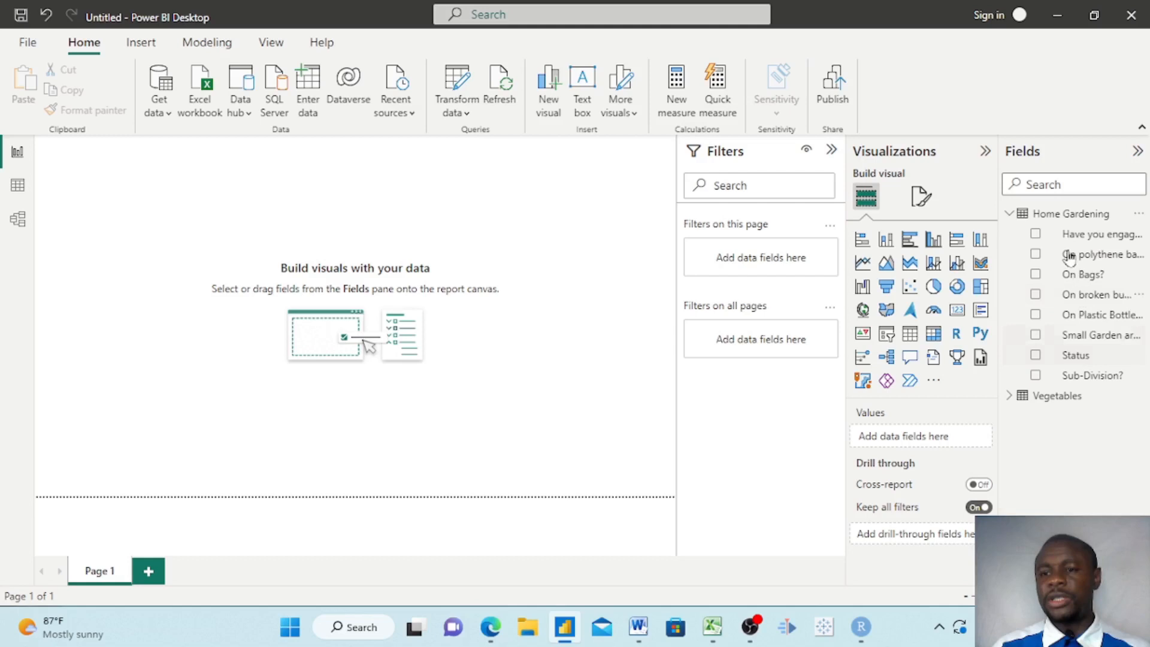
pyautogui.click(1010, 216)
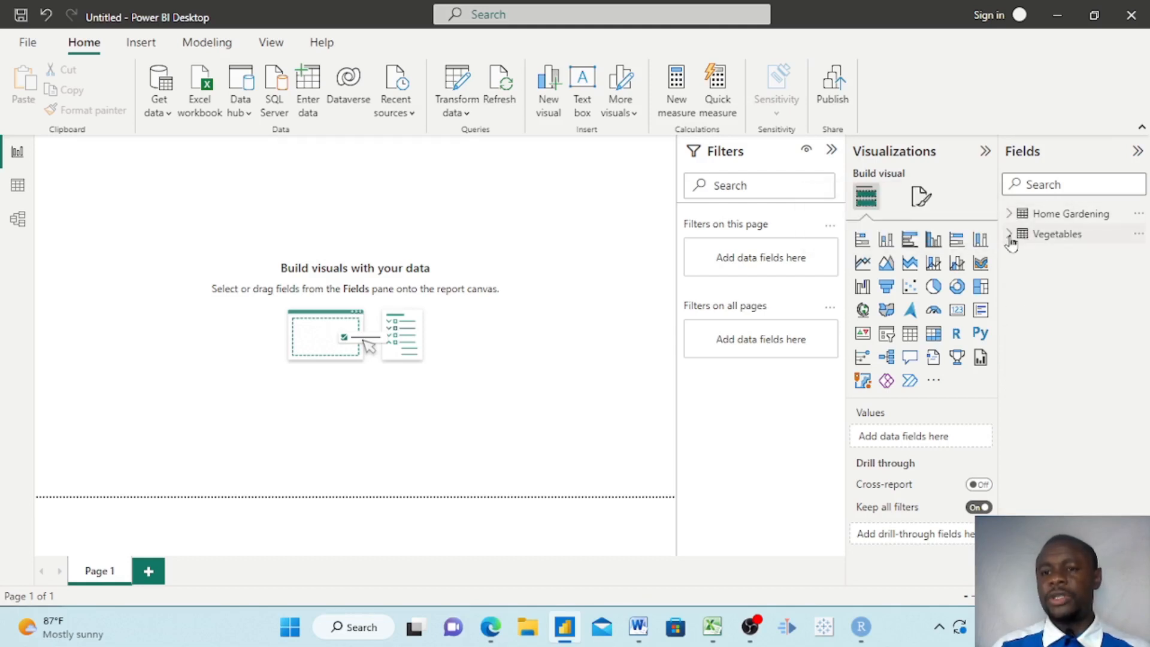
pyautogui.click(1009, 236)
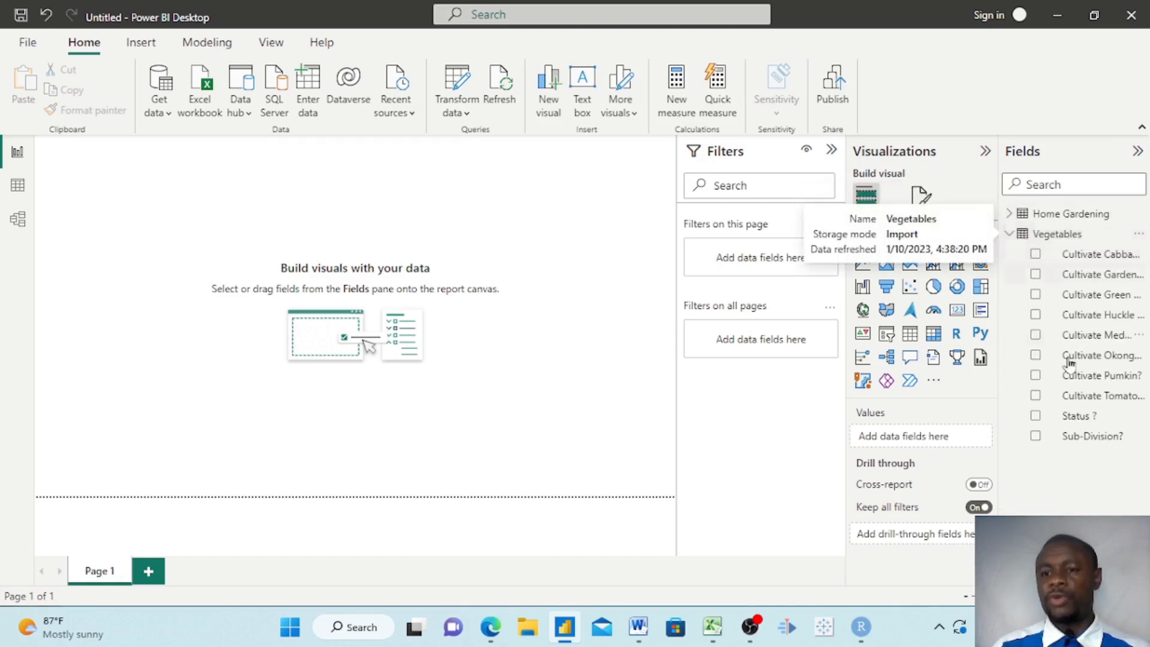
pyautogui.click(1009, 235)
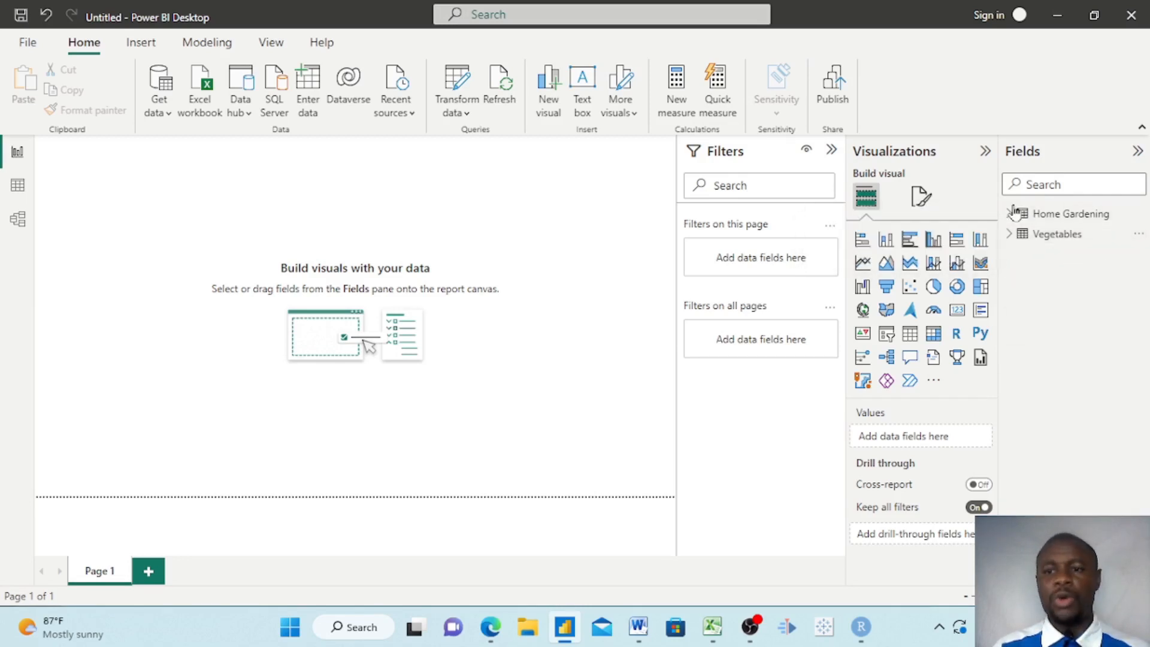
pyautogui.click(1010, 214)
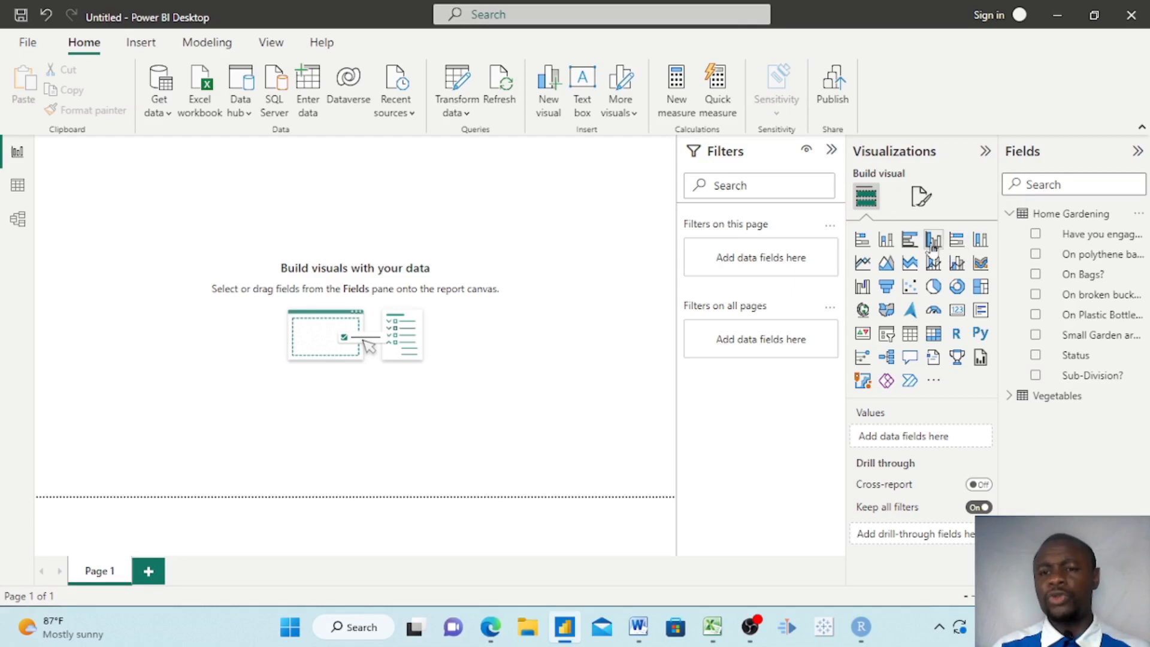
pyautogui.click(863, 243)
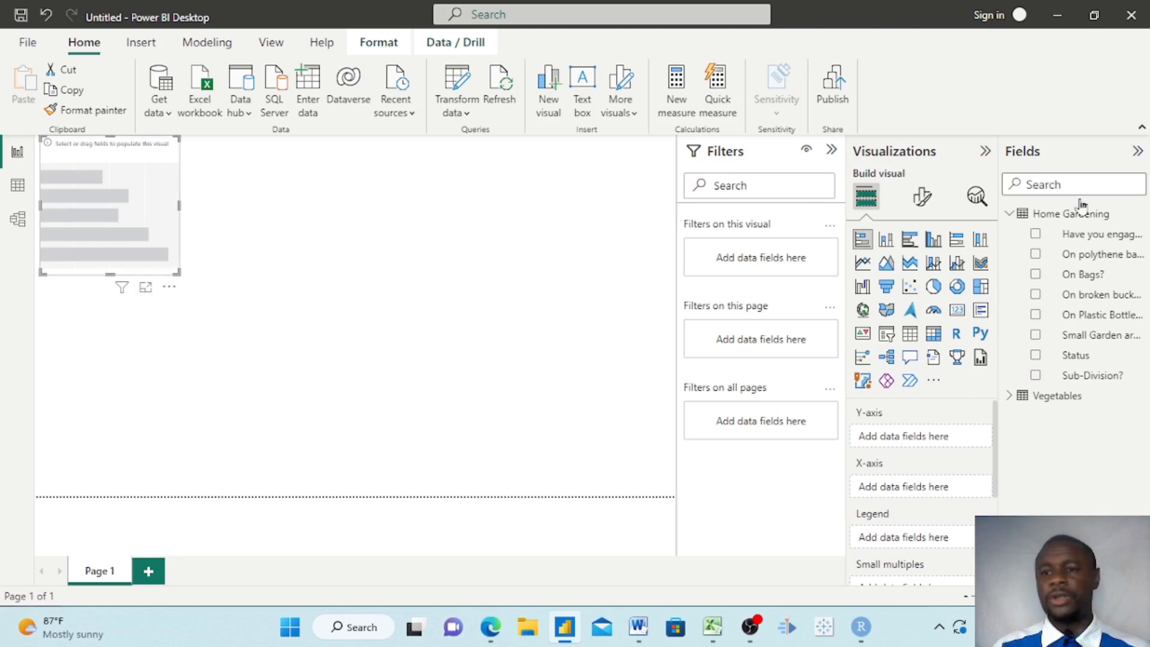
# Assign "Have you engaged in home gardening since you relocated to Bamenda?" to the bar chart's Y-axis and its count to the X-axis.
pyautogui.click(1036, 236)
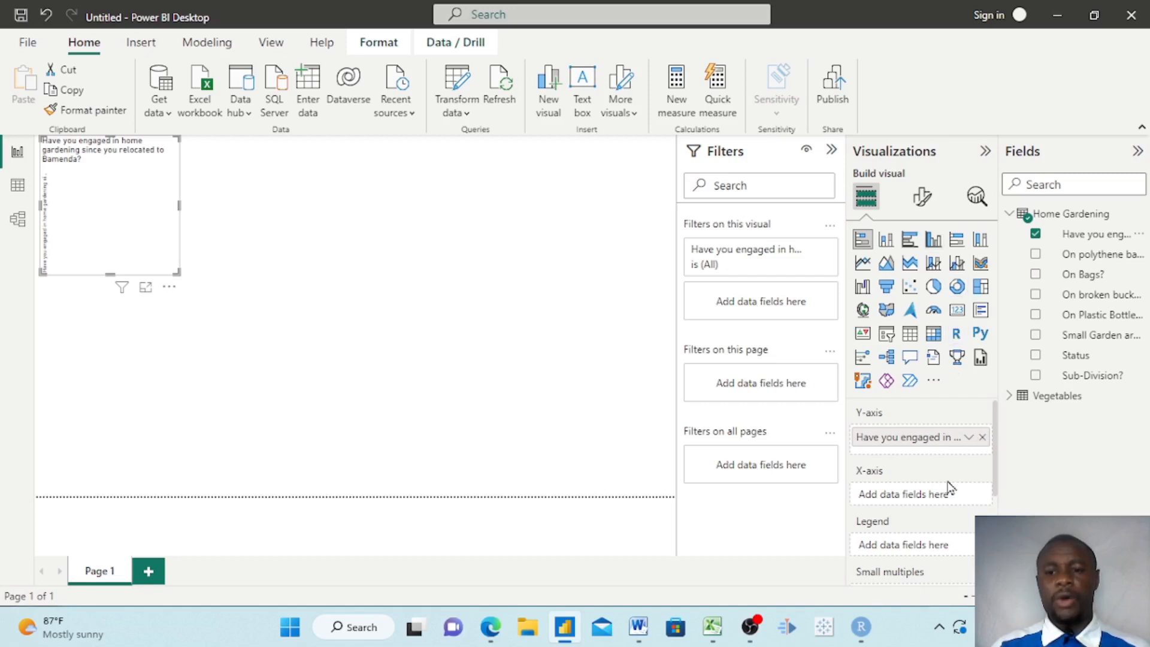
pyautogui.scroll(-2, 950, 488)
pyautogui.scroll(-1, 950, 488)
pyautogui.scroll(2, 951, 488)
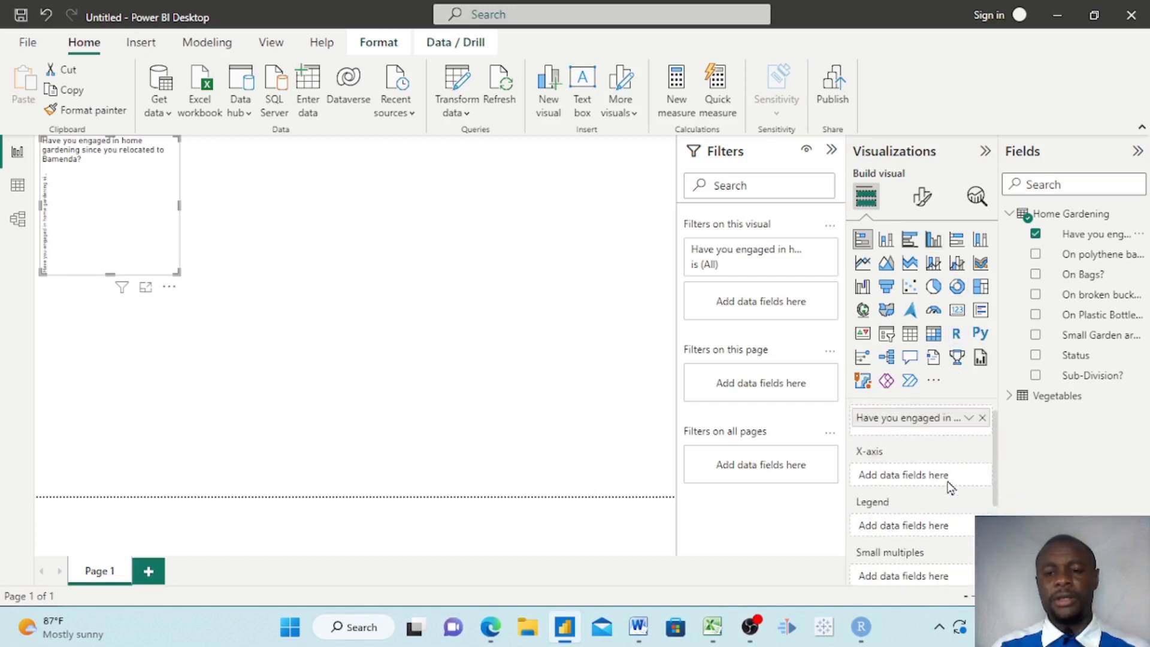
pyautogui.scroll(-1, 950, 487)
pyautogui.scroll(1, 950, 487)
pyautogui.scroll(1, 950, 488)
pyautogui.scroll(-1, 950, 488)
pyautogui.scroll(1, 950, 488)
pyautogui.scroll(-1, 949, 485)
pyautogui.scroll(1, 949, 483)
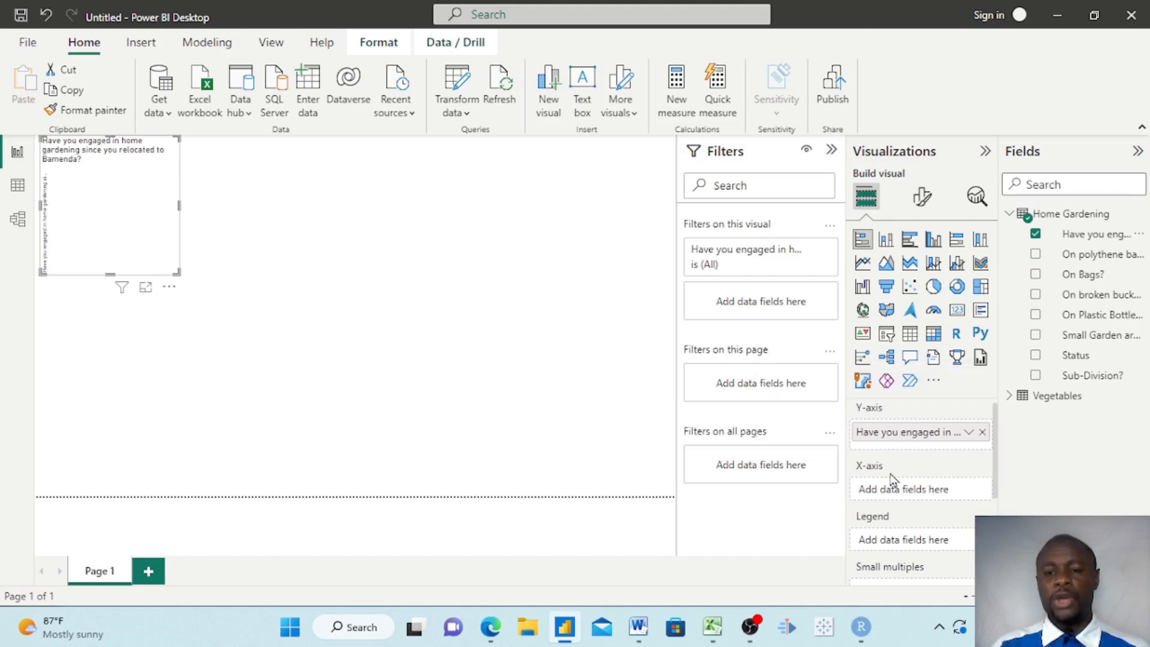
pyautogui.scroll(-3, 894, 499)
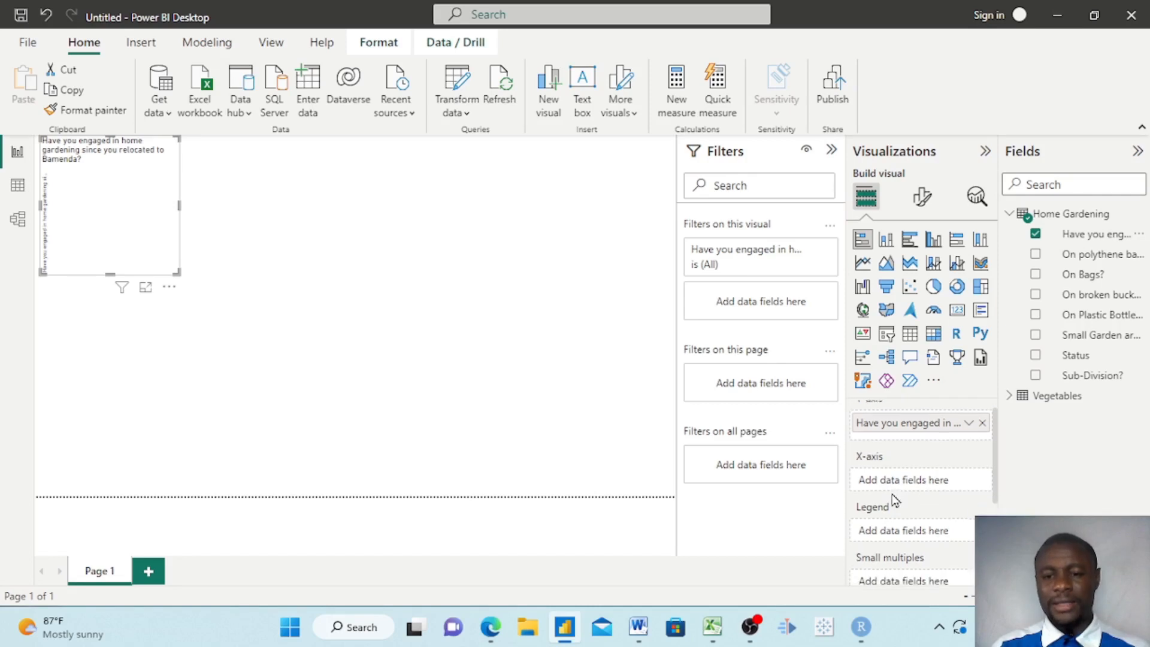
pyautogui.scroll(-1, 893, 498)
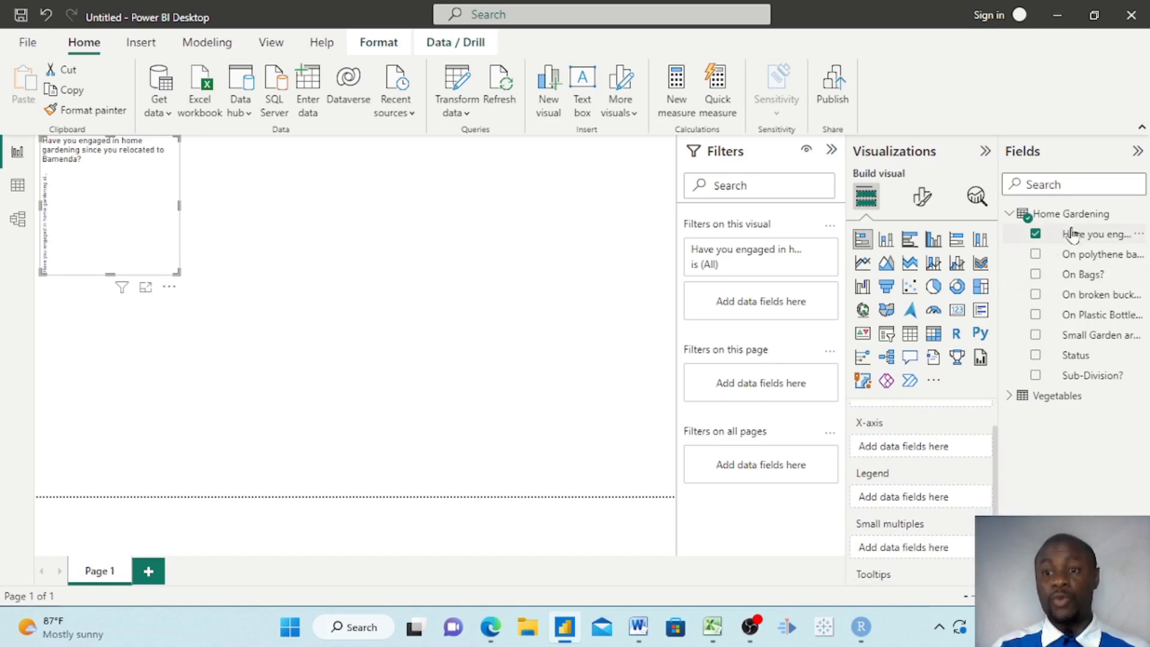
pyautogui.moveTo(1073, 236); pyautogui.dragTo(914, 462)
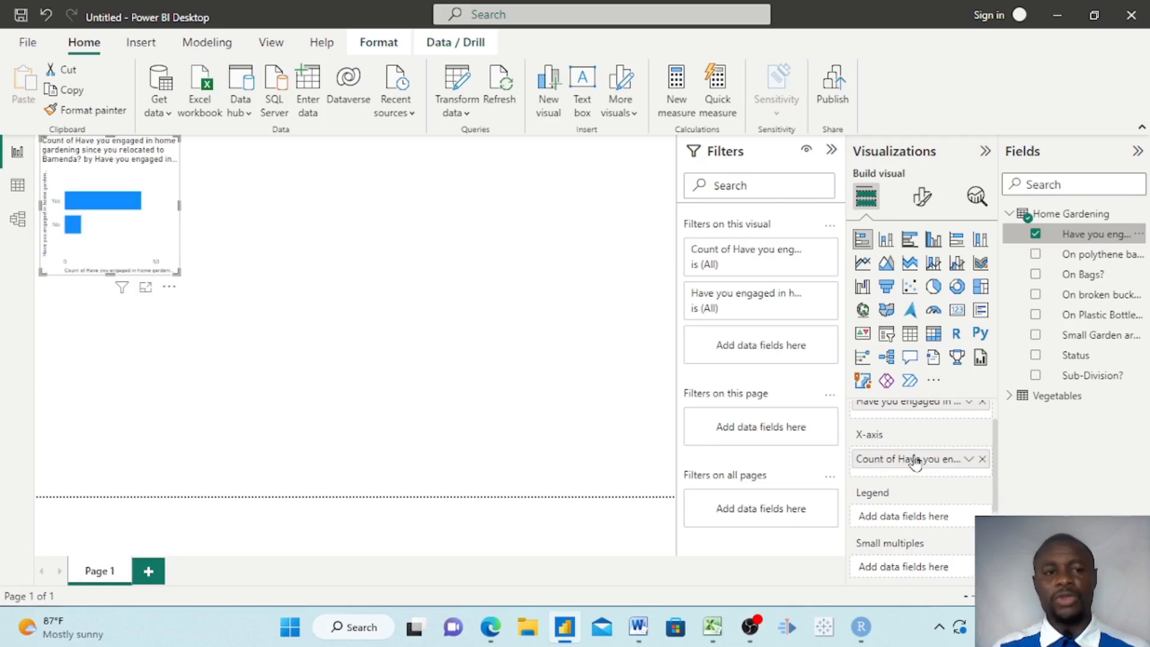
# Move the bar chart toward the middle of the report page and enlarge it, mainly in width.
pyautogui.moveTo(146, 181); pyautogui.dragTo(323, 264)
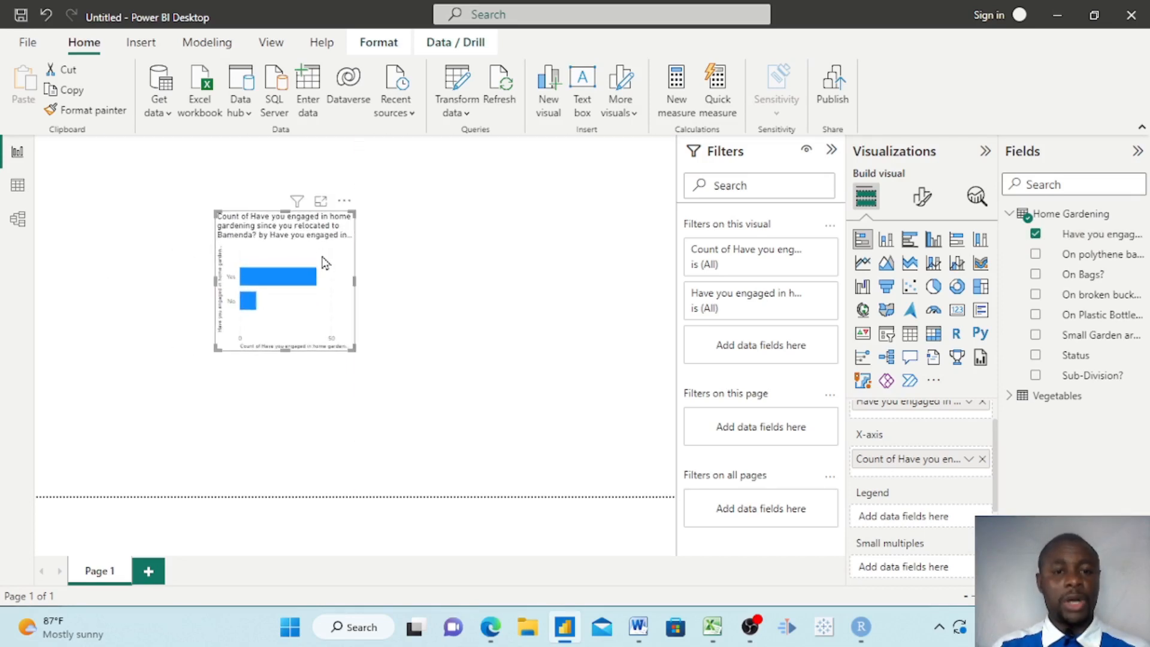
pyautogui.moveTo(352, 347); pyautogui.dragTo(544, 385)
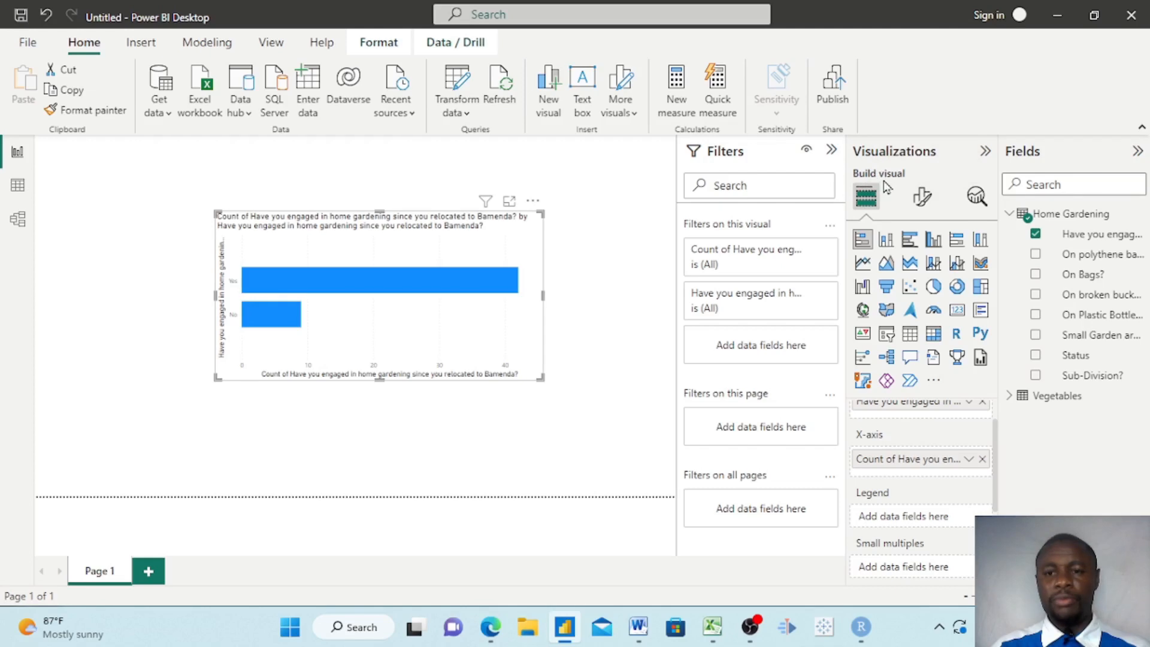
# Try the Y-axis on/off setting in the bar chart's visual formatting, leaving it on, and turn off the X-axis.
pyautogui.click(922, 198)
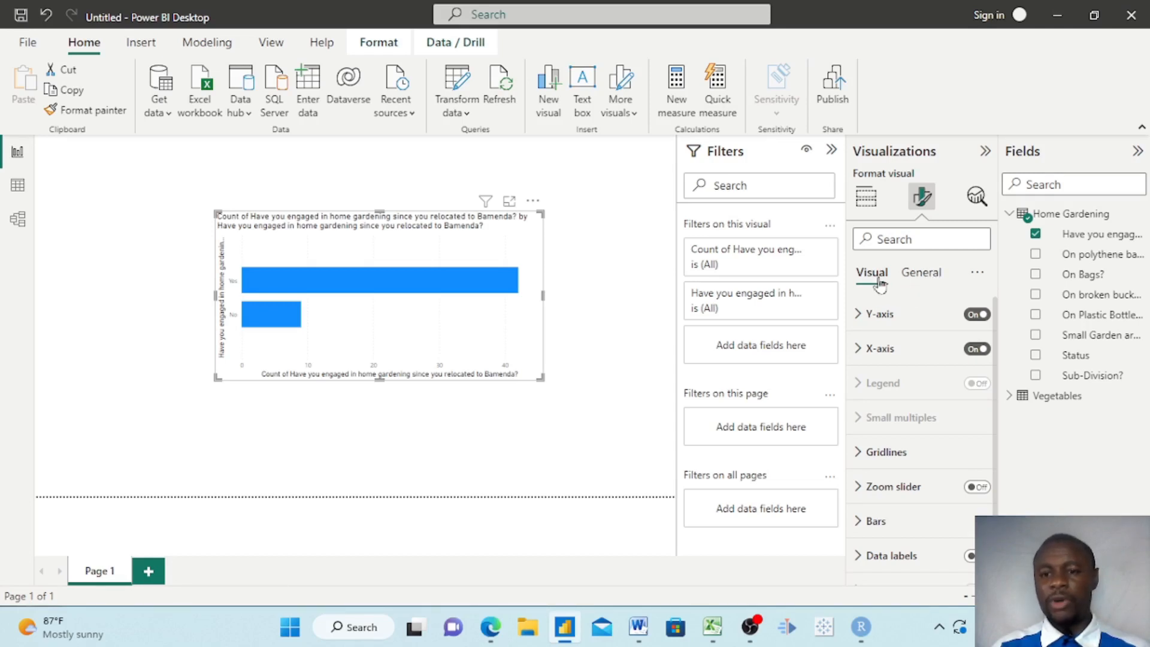
pyautogui.click(971, 317)
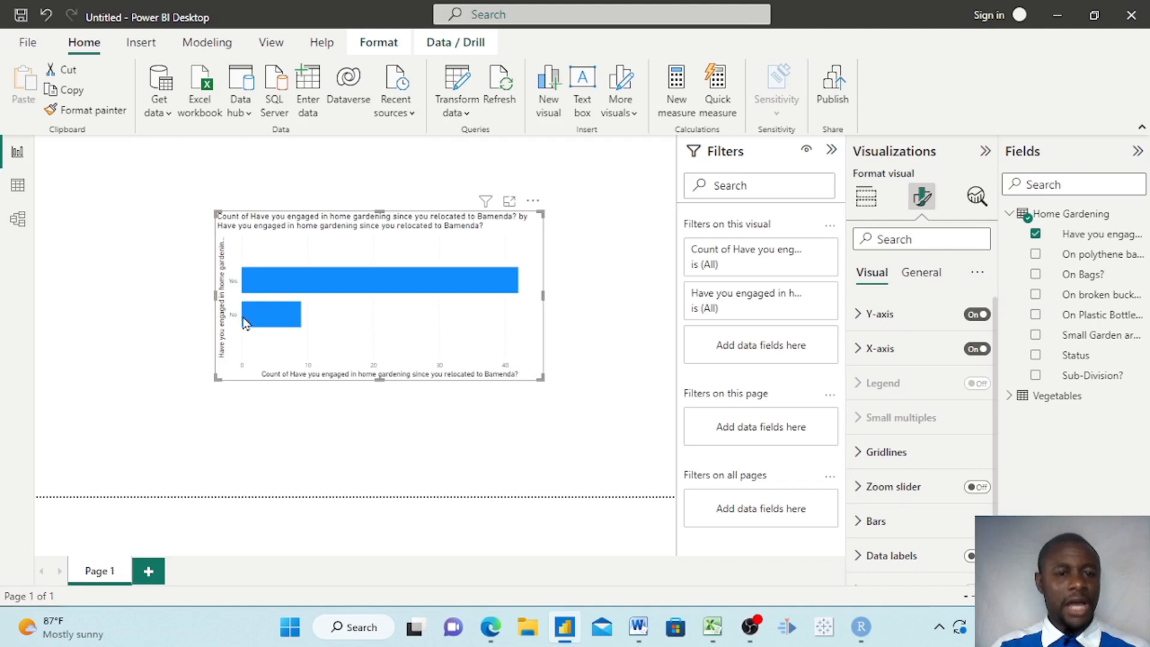
pyautogui.click(976, 348)
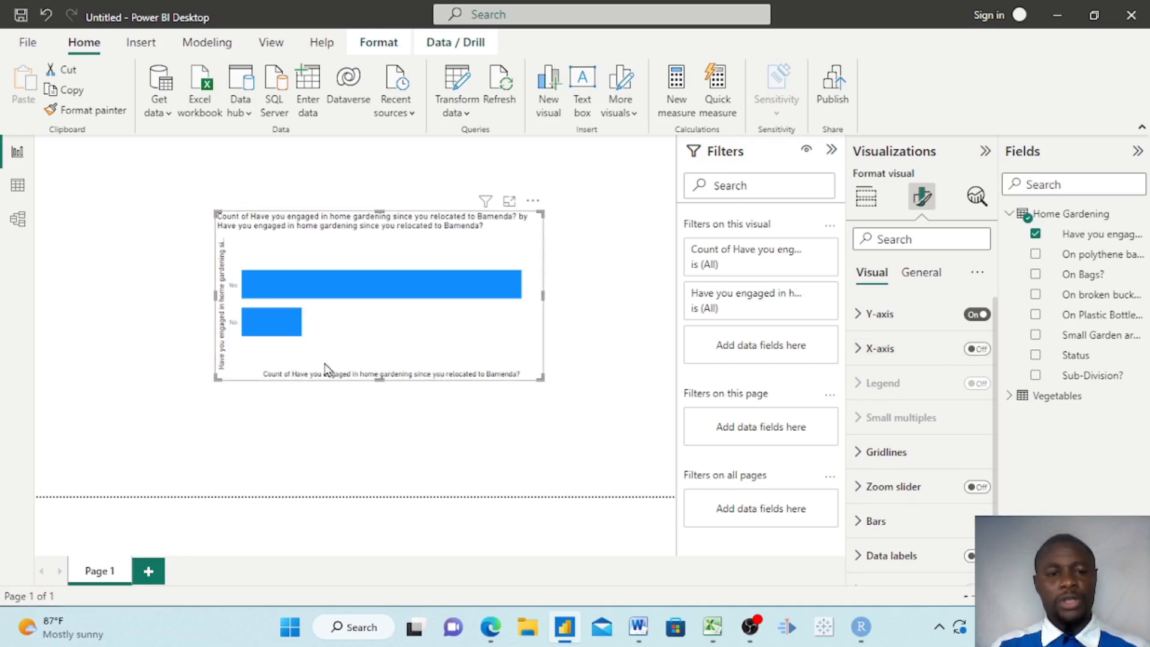
# Turn off the Y-axis title in the bar chart's visual formatting.
pyautogui.click(858, 316)
pyautogui.scroll(-3, 898, 393)
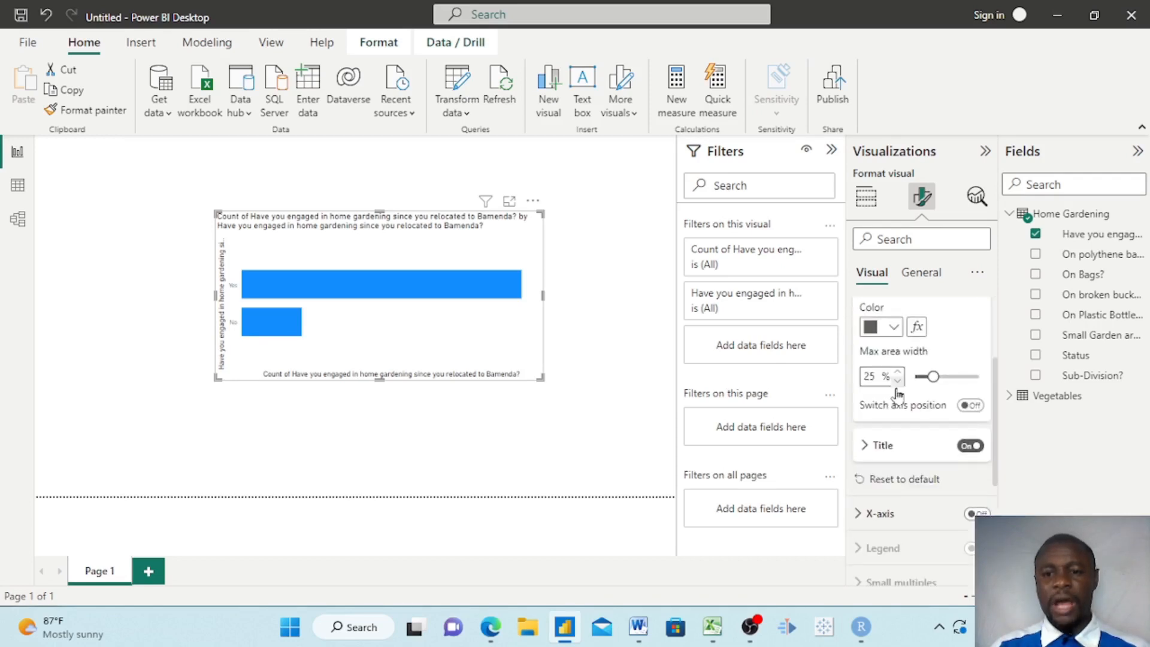
pyautogui.scroll(-2, 896, 394)
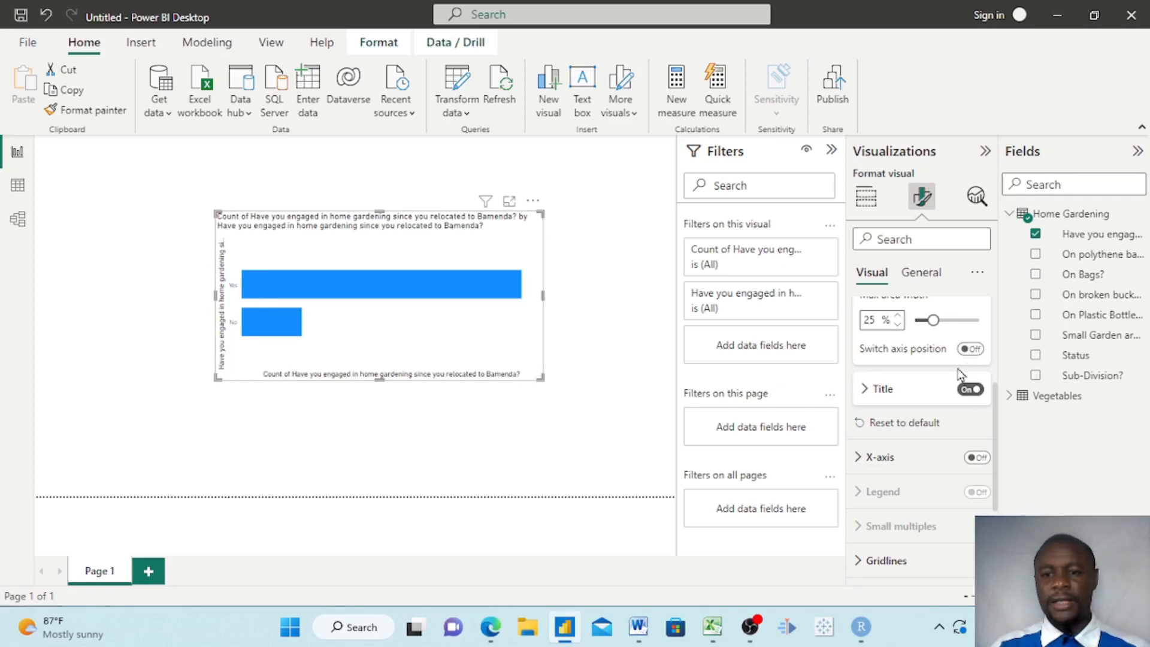
pyautogui.click(965, 395)
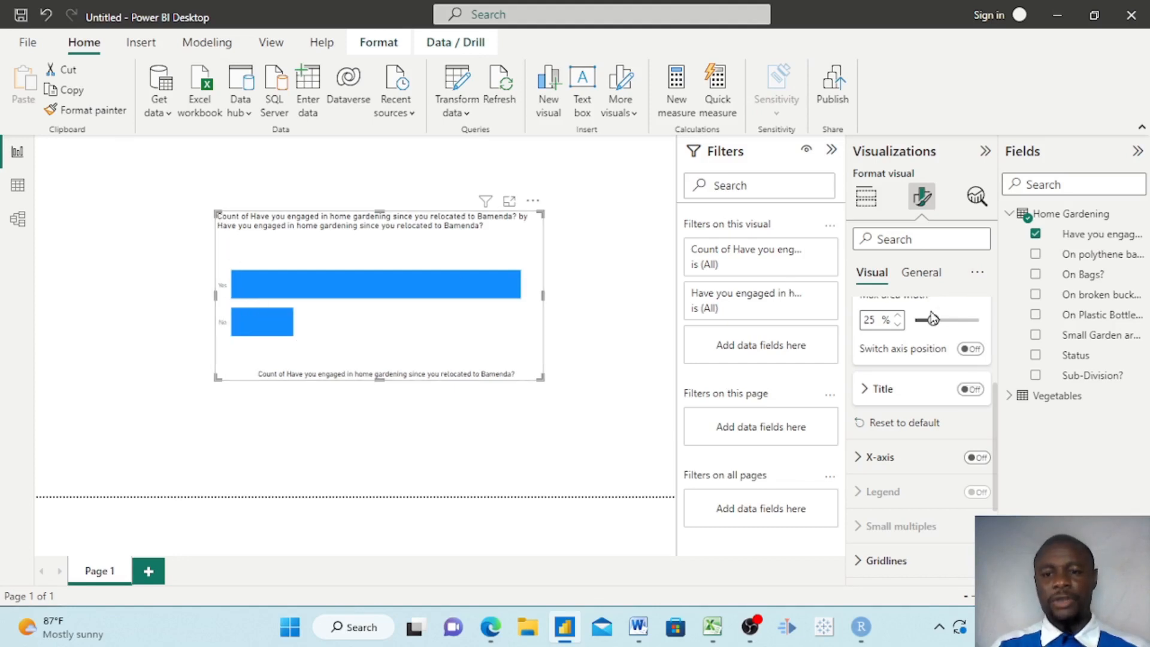
pyautogui.scroll(3, 932, 319)
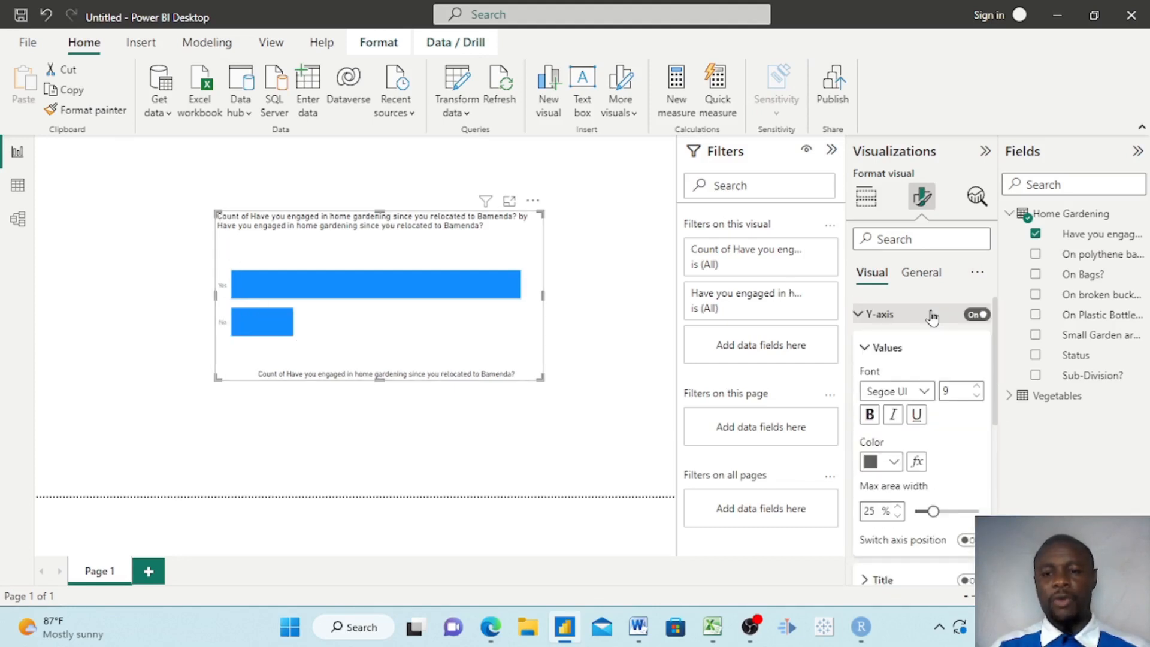
pyautogui.click(859, 315)
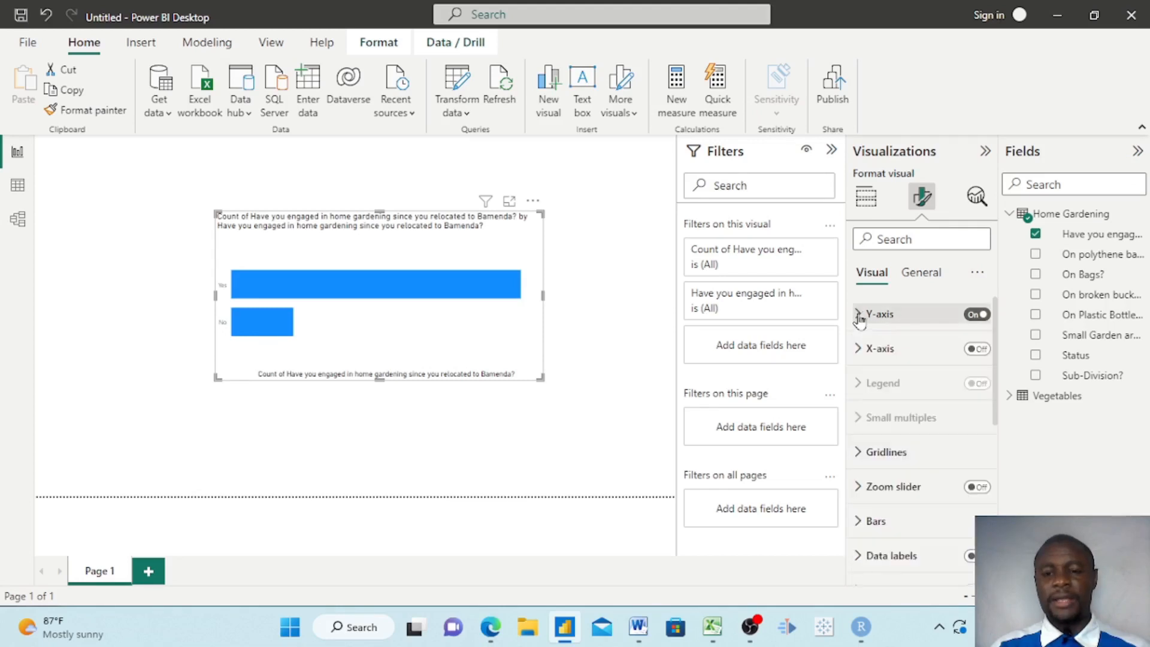
# Turn off the X-axis title in the bar chart's visual formatting.
pyautogui.click(857, 349)
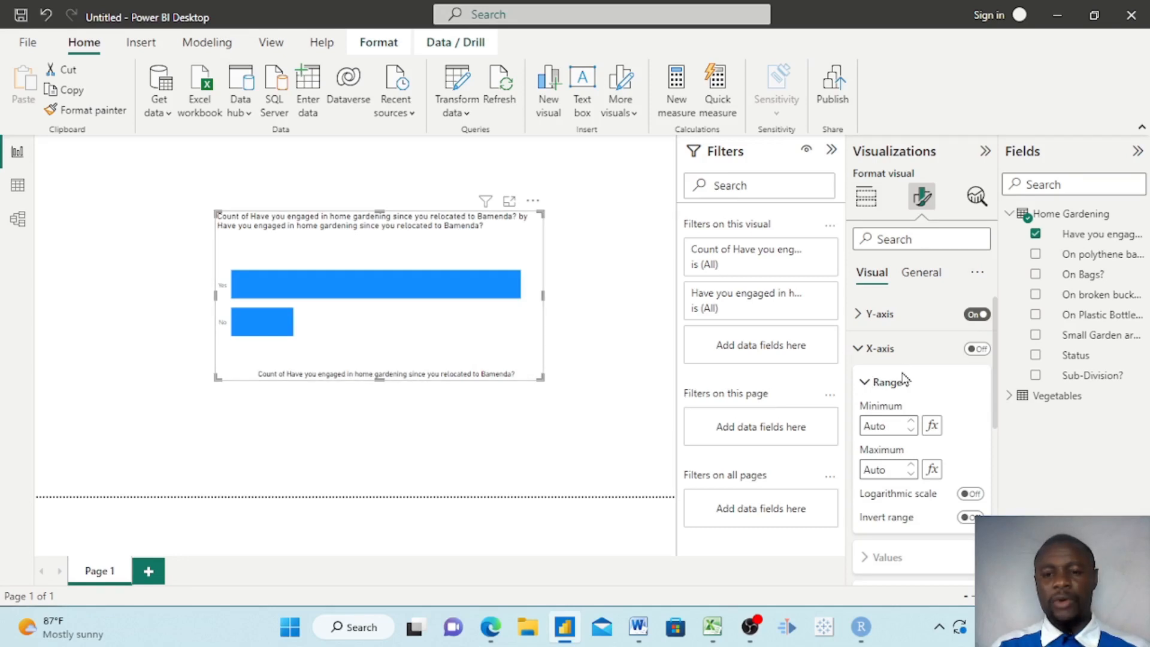
pyautogui.scroll(-4, 904, 378)
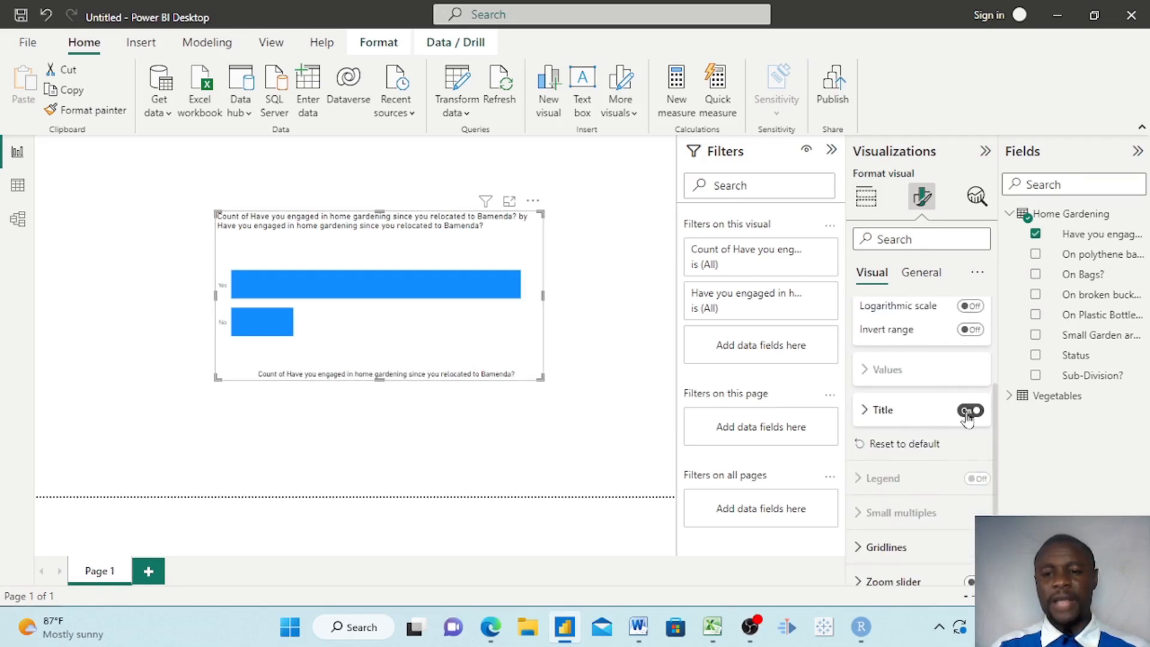
pyautogui.click(968, 417)
pyautogui.scroll(3, 891, 365)
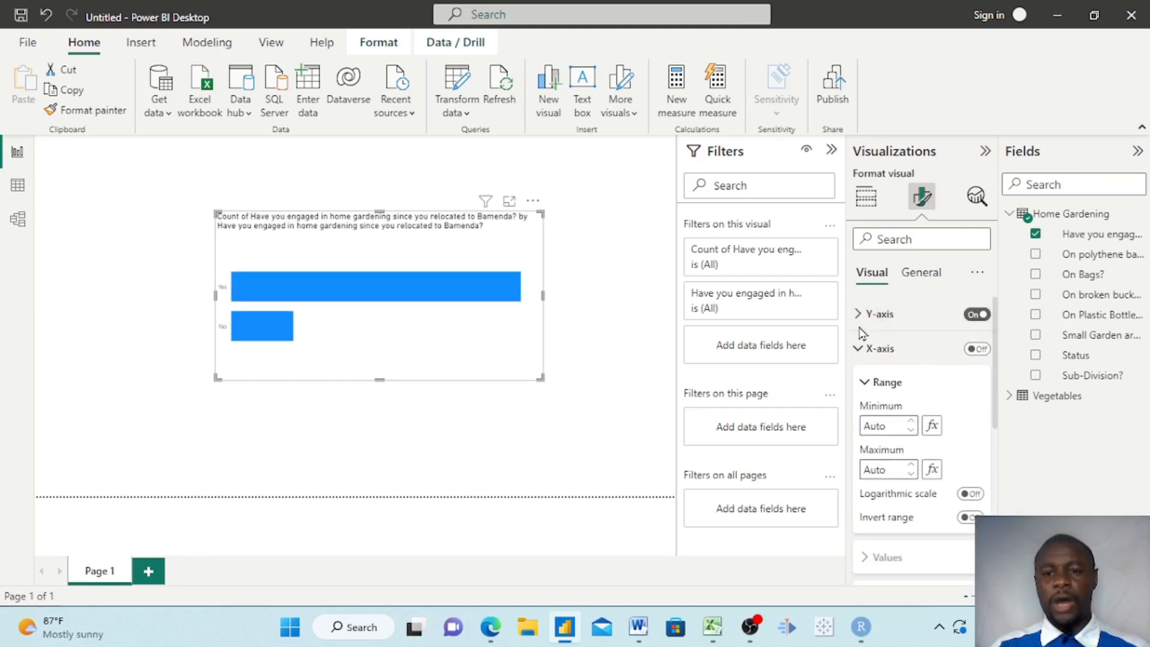
pyautogui.click(861, 349)
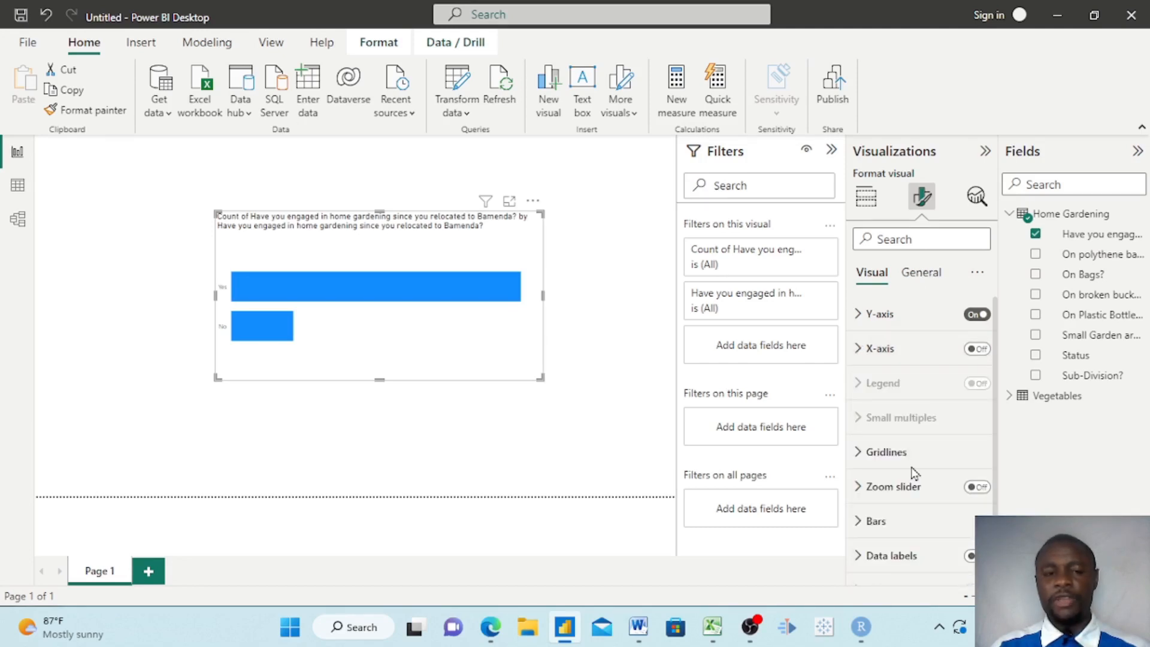
# Turn on the bar chart's data labels and set their position to Inside end.
pyautogui.scroll(-1, 910, 469)
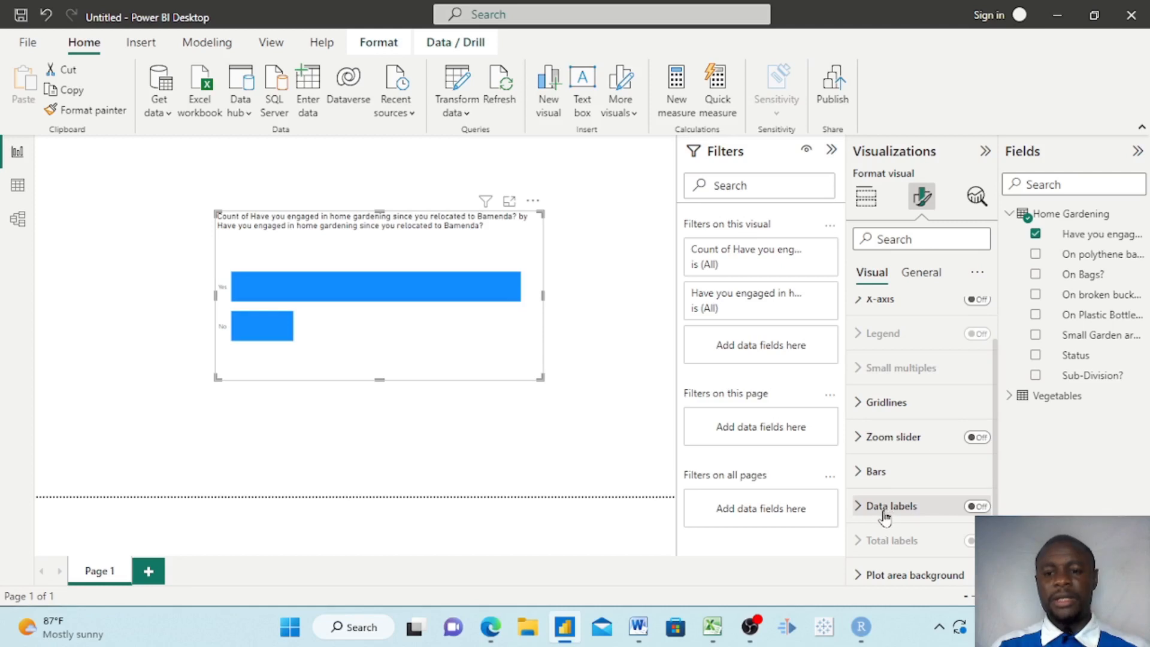
pyautogui.click(977, 507)
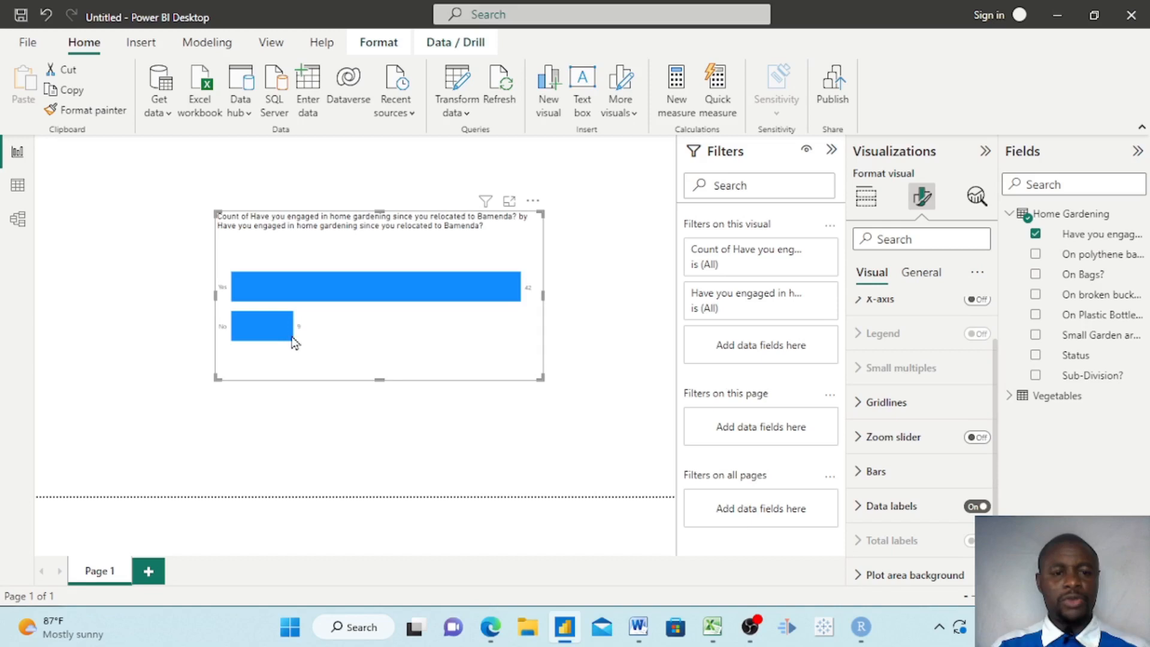
pyautogui.scroll(-1, 926, 479)
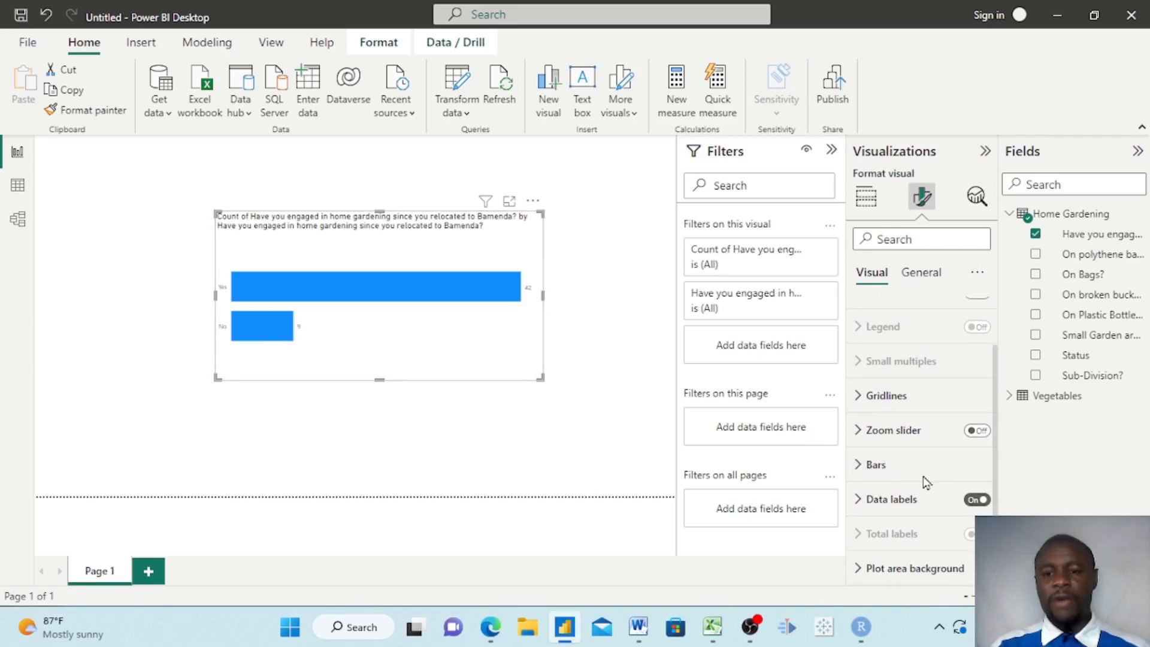
pyautogui.click(859, 500)
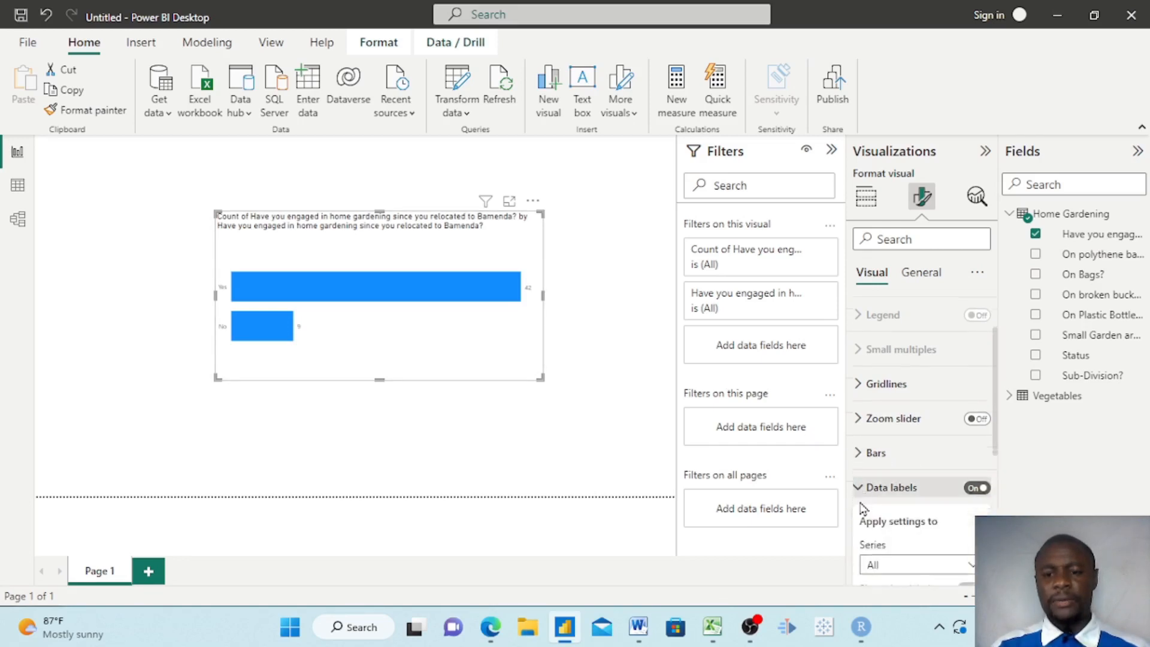
pyautogui.scroll(-2, 863, 508)
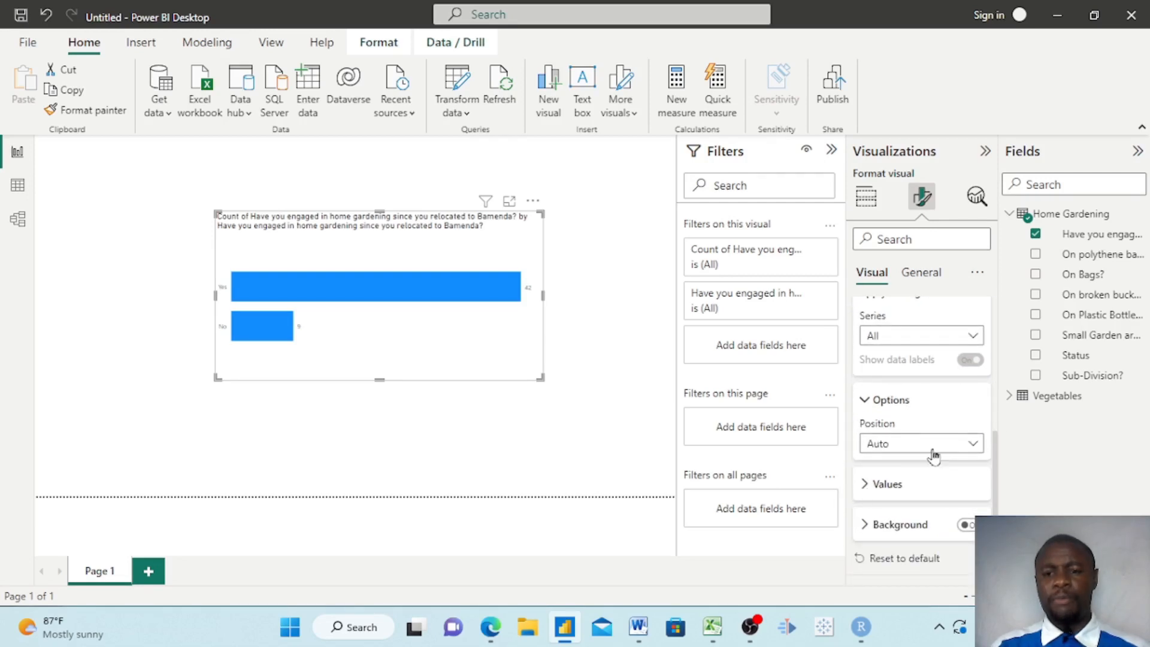
pyautogui.click(974, 447)
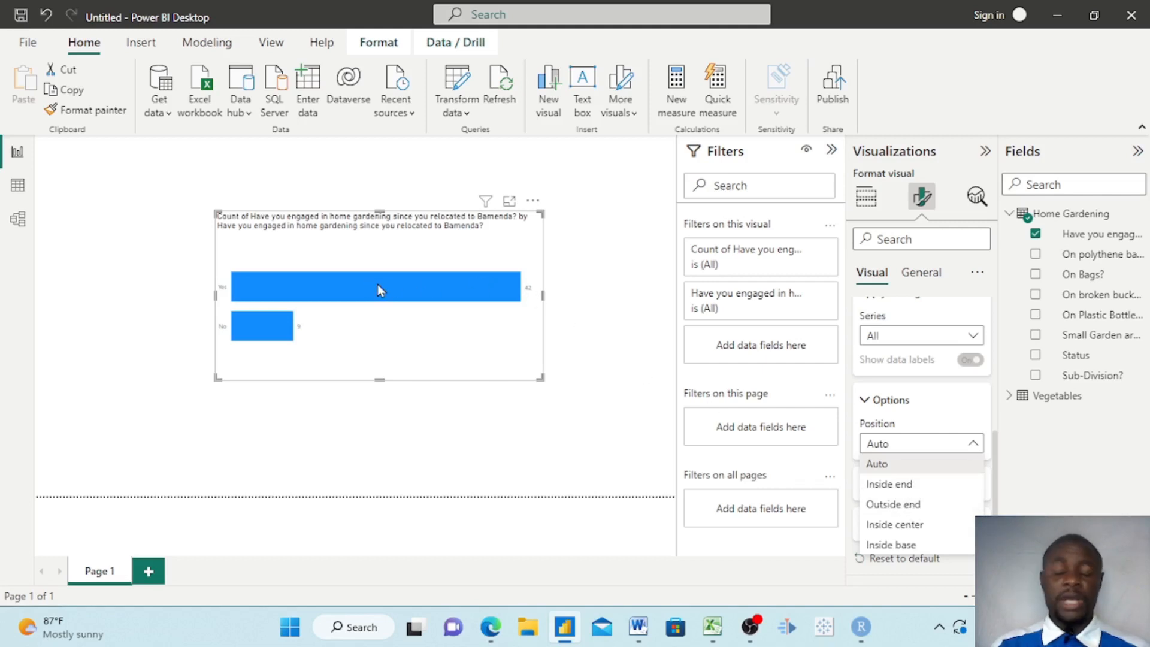
pyautogui.click(893, 492)
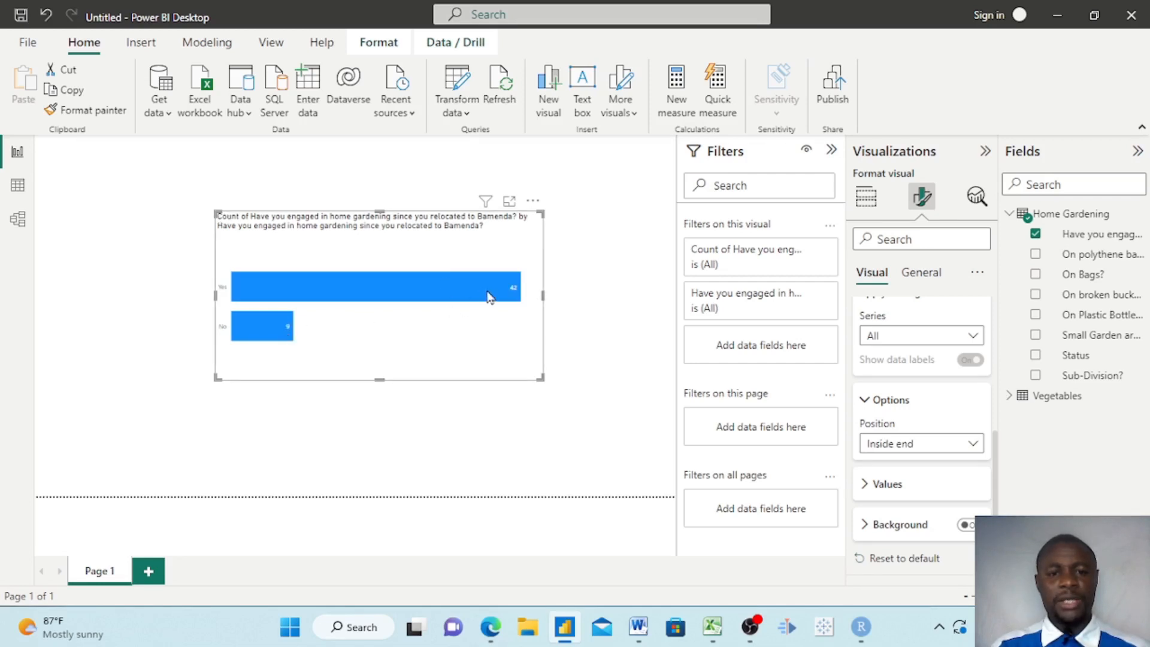
# Set the font size of the bar chart's data label values to 14.
pyautogui.click(868, 484)
pyautogui.scroll(-2, 869, 492)
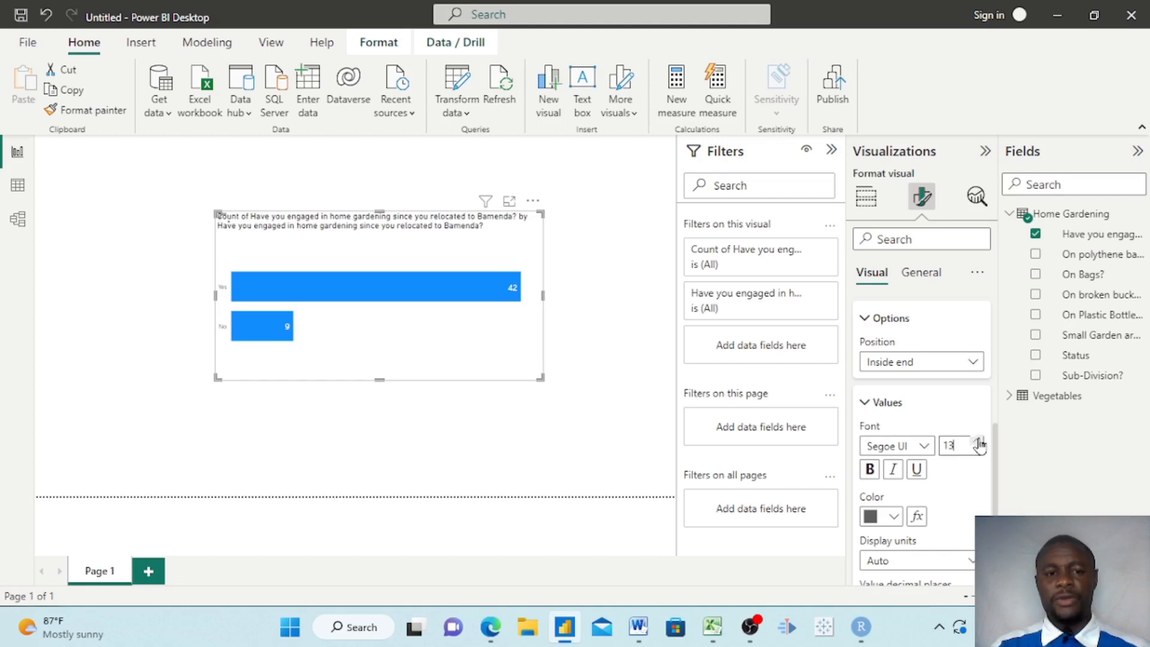
pyautogui.click(977, 441)
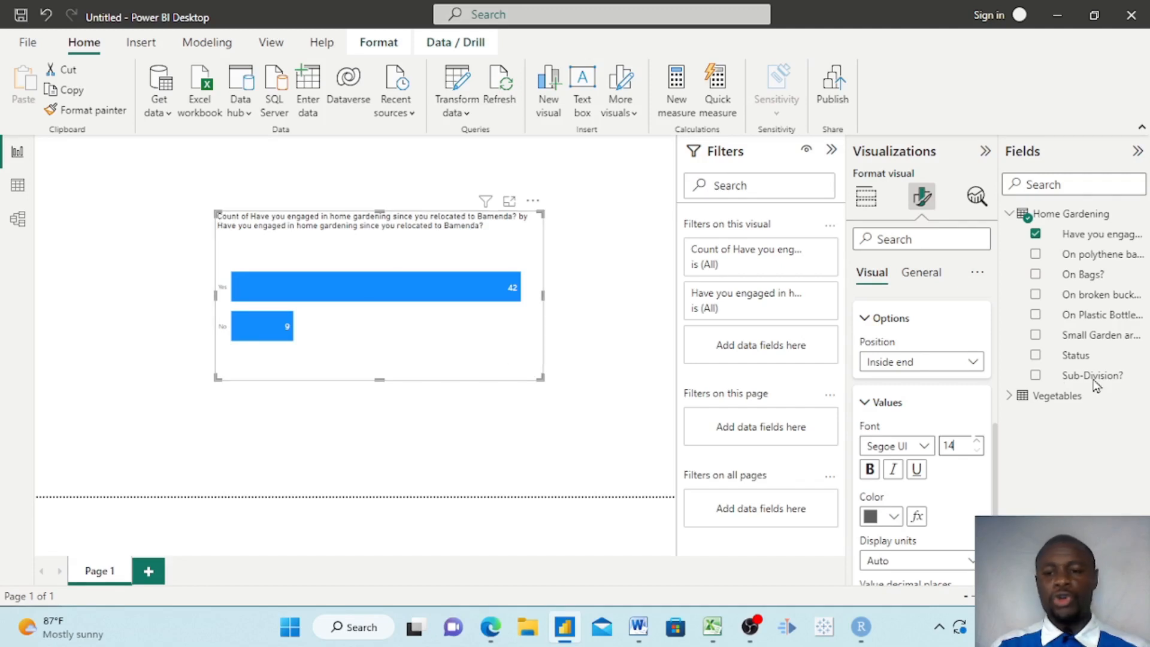
pyautogui.scroll(5, 914, 349)
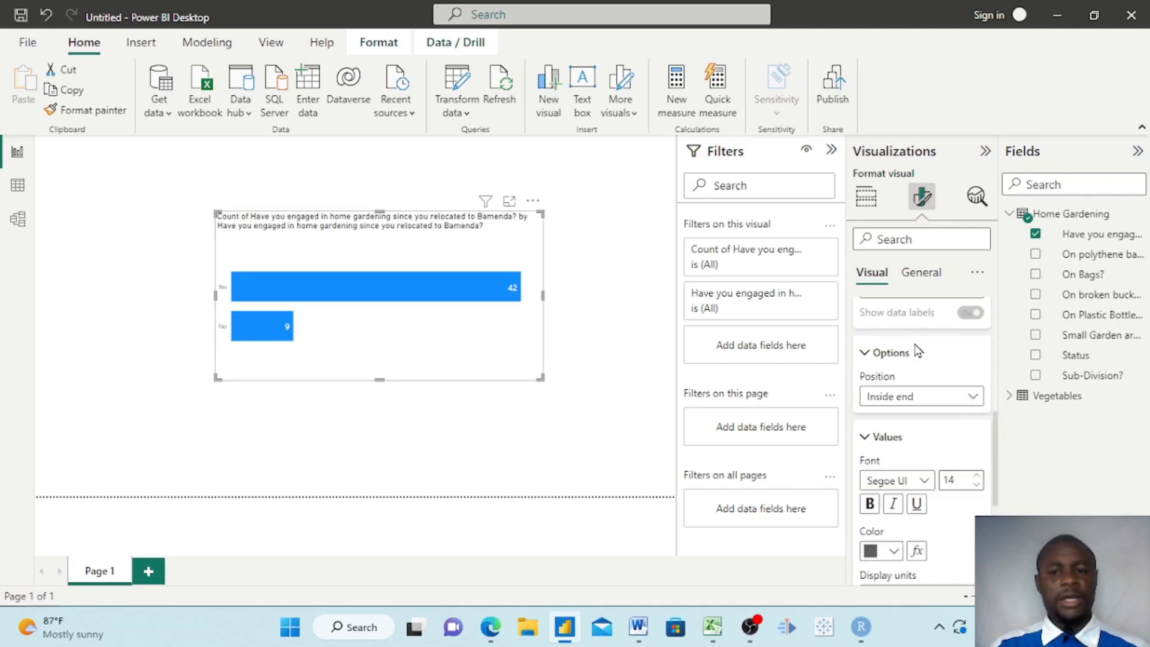
pyautogui.click(858, 422)
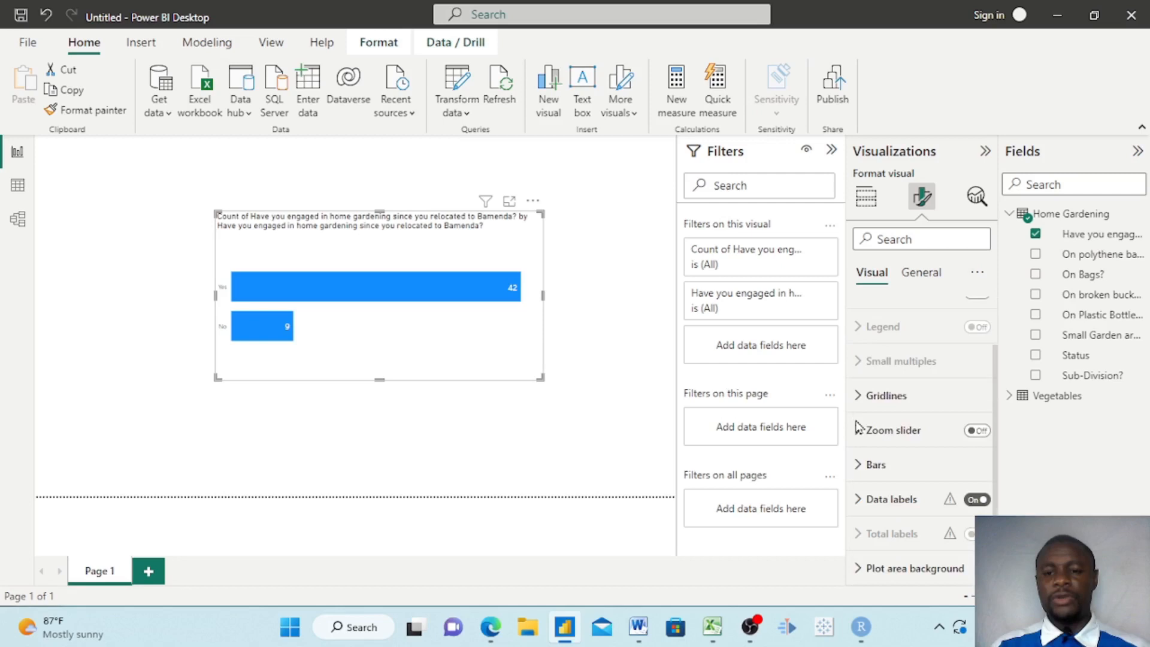
# Keep the bar chart's title on, change its text to "Garden", and move the chart to the report page's upper-left corner.
pyautogui.click(922, 279)
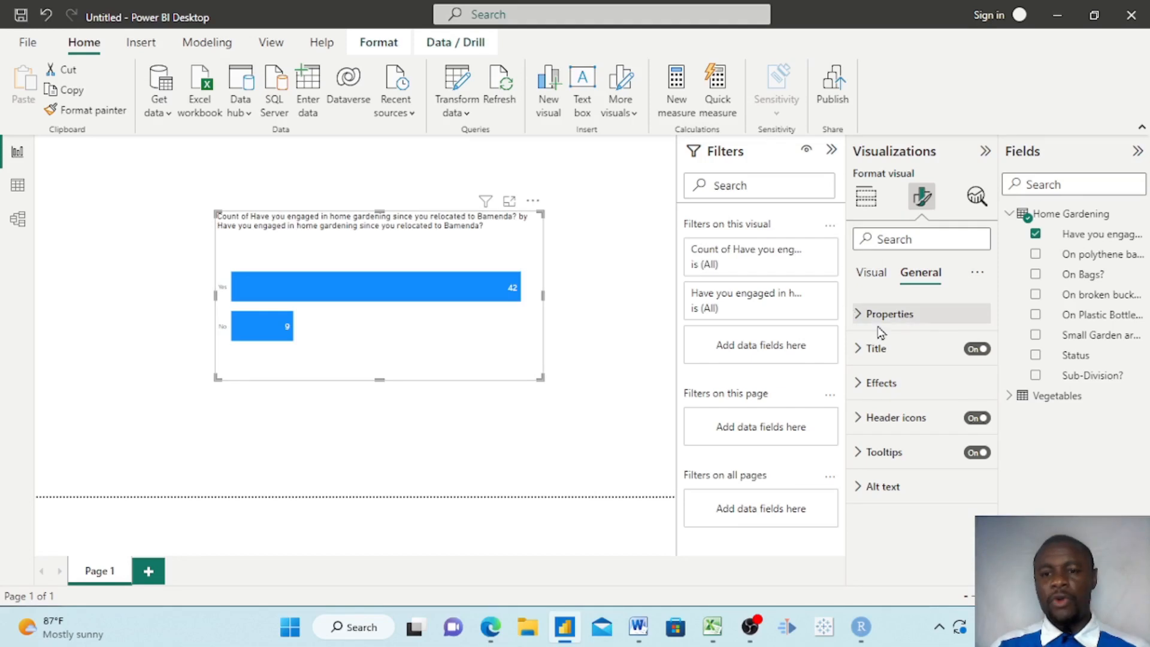
pyautogui.click(974, 353)
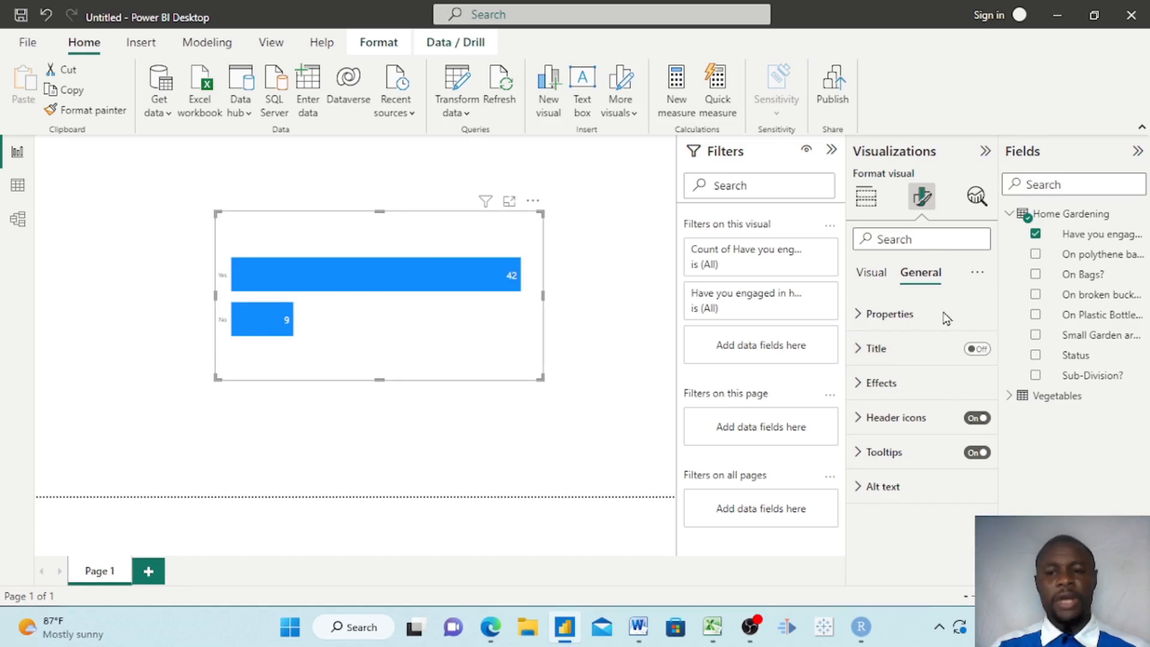
pyautogui.click(984, 359)
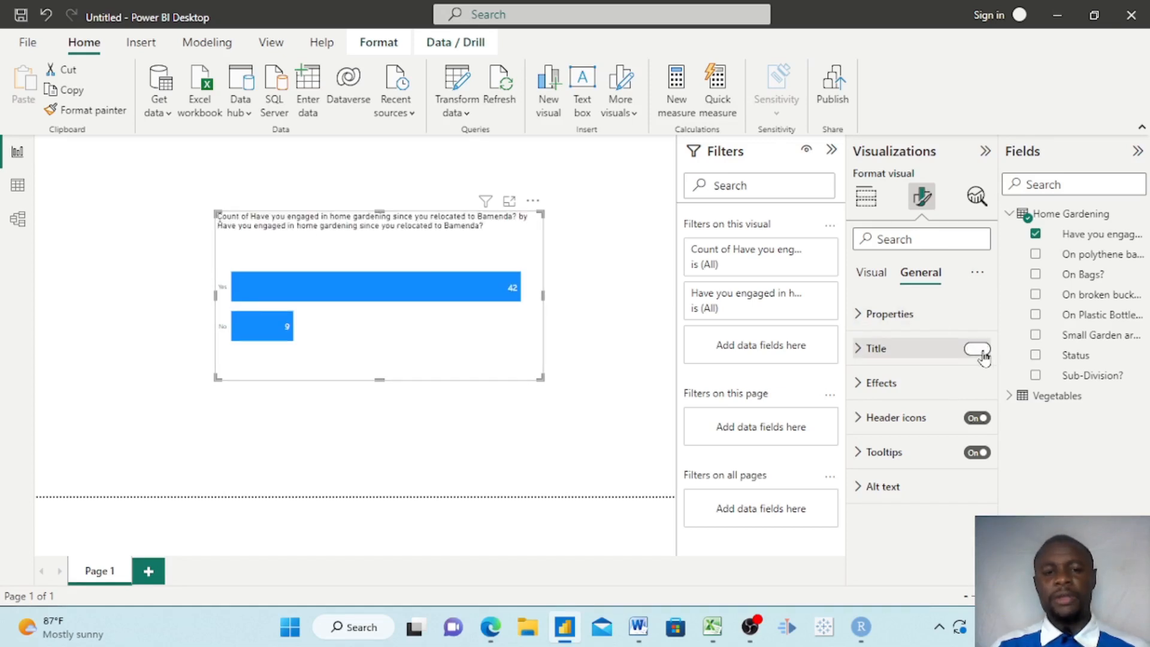
pyautogui.click(861, 349)
pyautogui.scroll(-2, 860, 358)
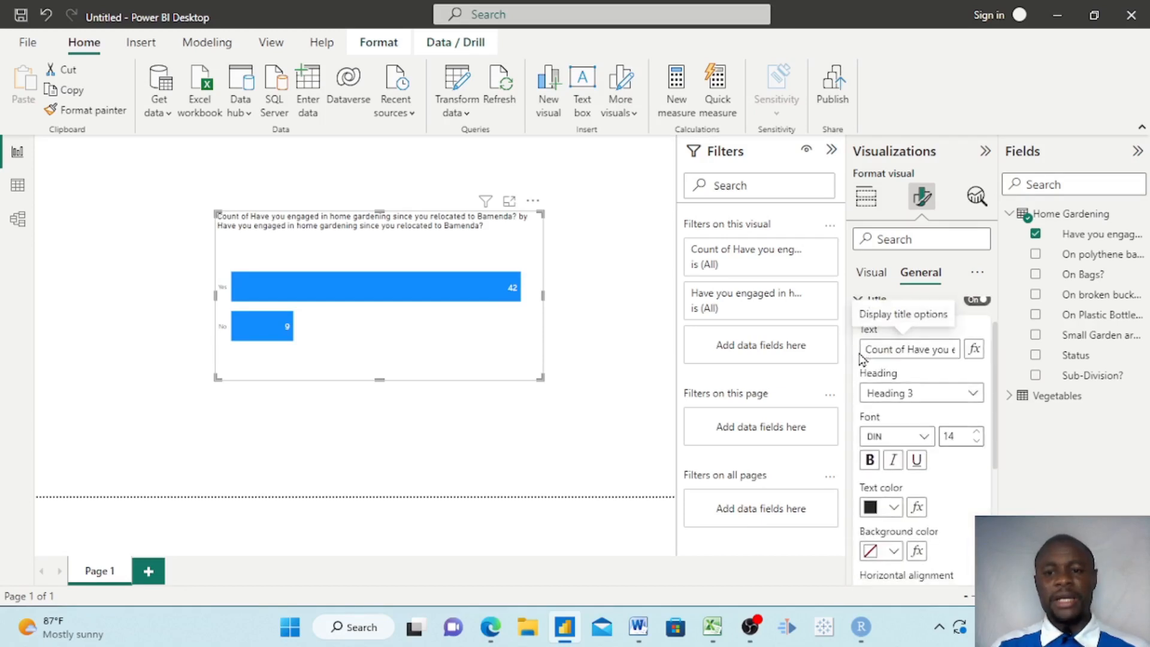
pyautogui.scroll(1, 860, 358)
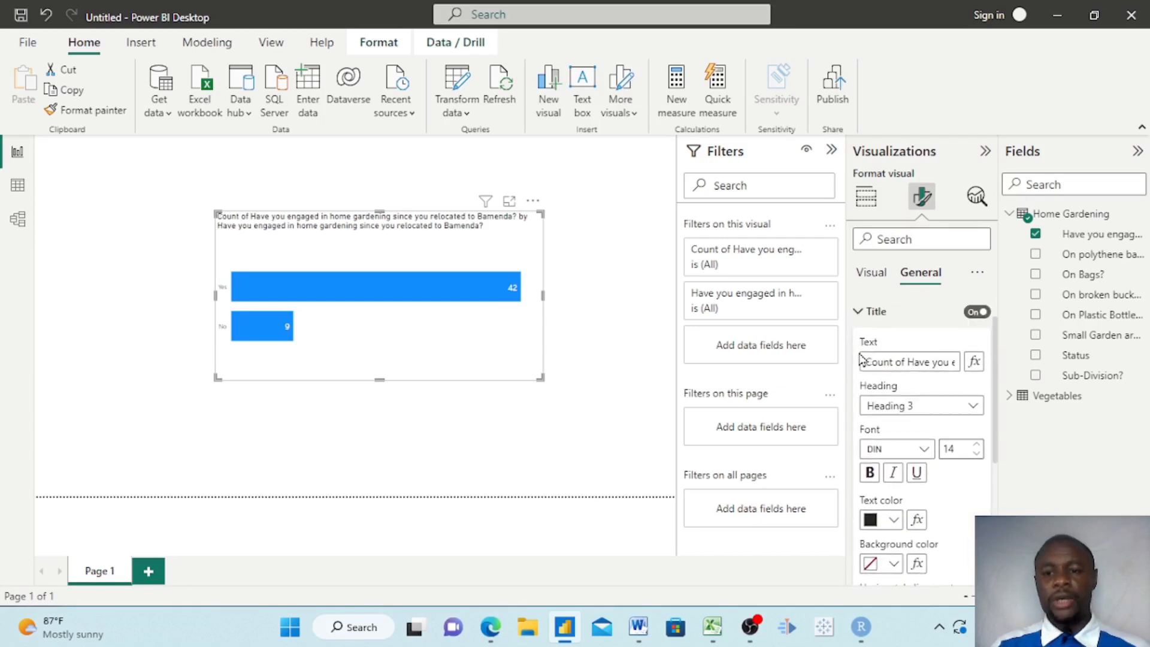
pyautogui.click(912, 363)
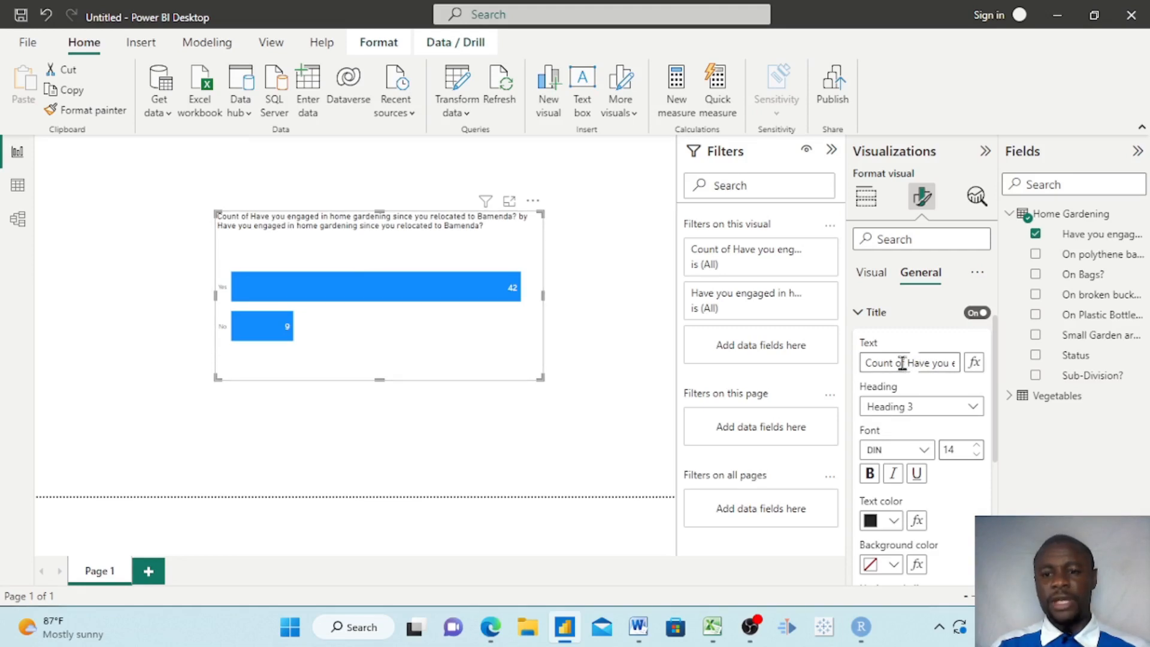
pyautogui.tripleClick(907, 364)
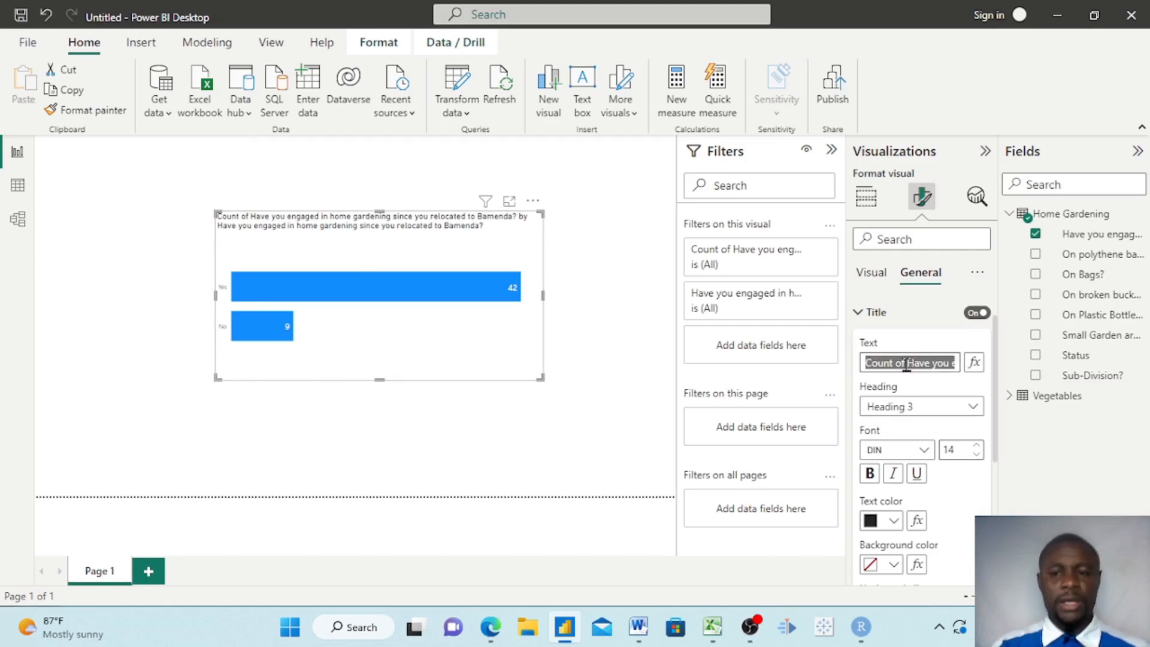
pyautogui.press('BackSpace')
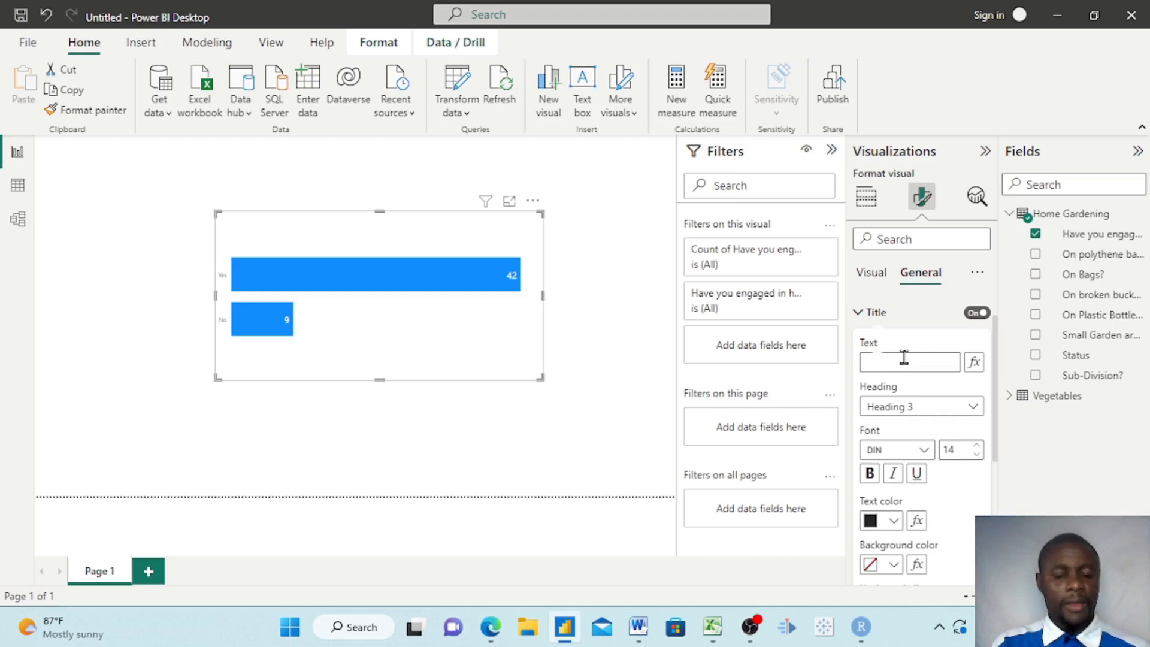
pyautogui.write('Garden')
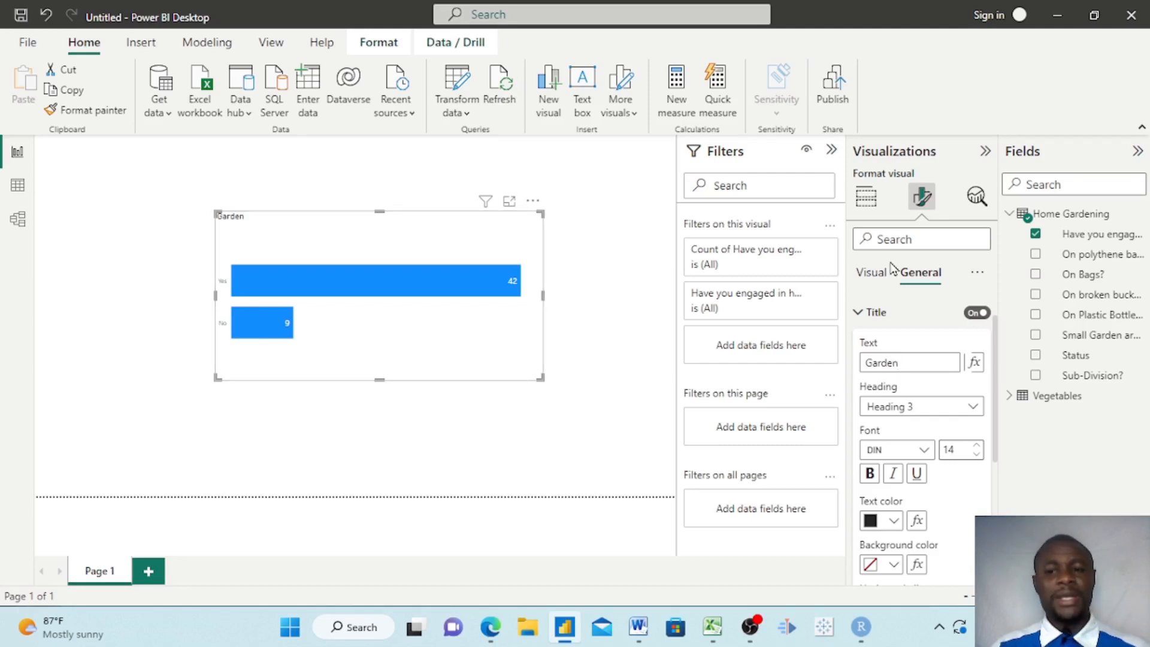
pyautogui.click(858, 312)
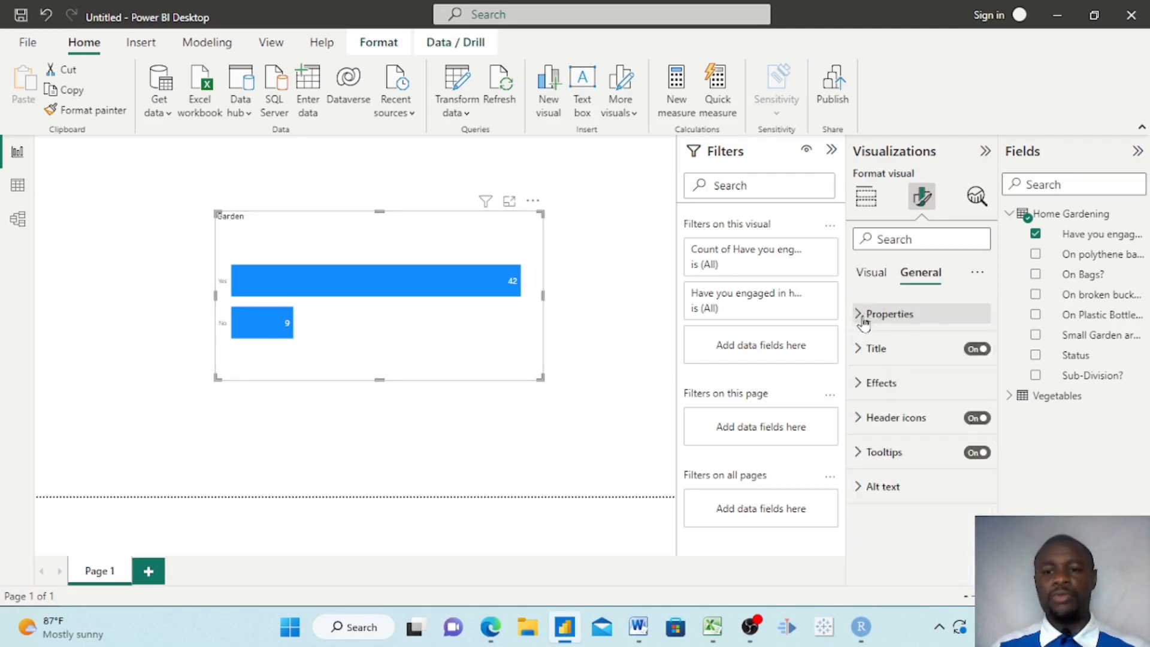
pyautogui.moveTo(431, 246); pyautogui.dragTo(274, 218)
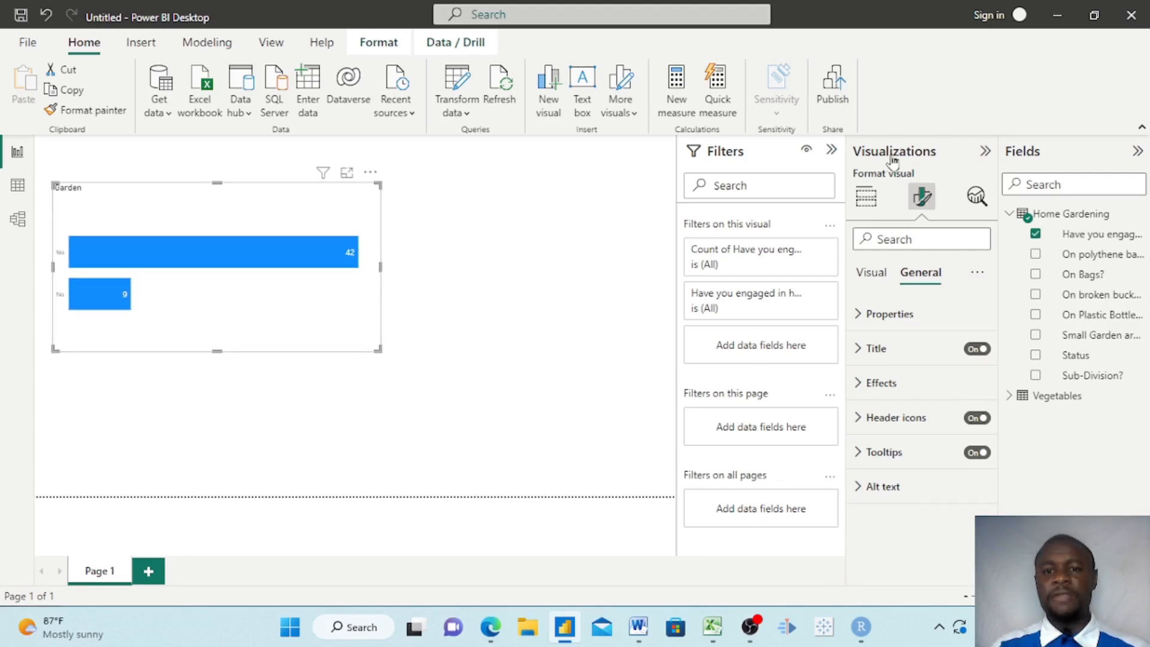
# Try the pie, donut and 100% stacked column types for the Garden chart, and settle on a clustered bar chart.
pyautogui.click(867, 200)
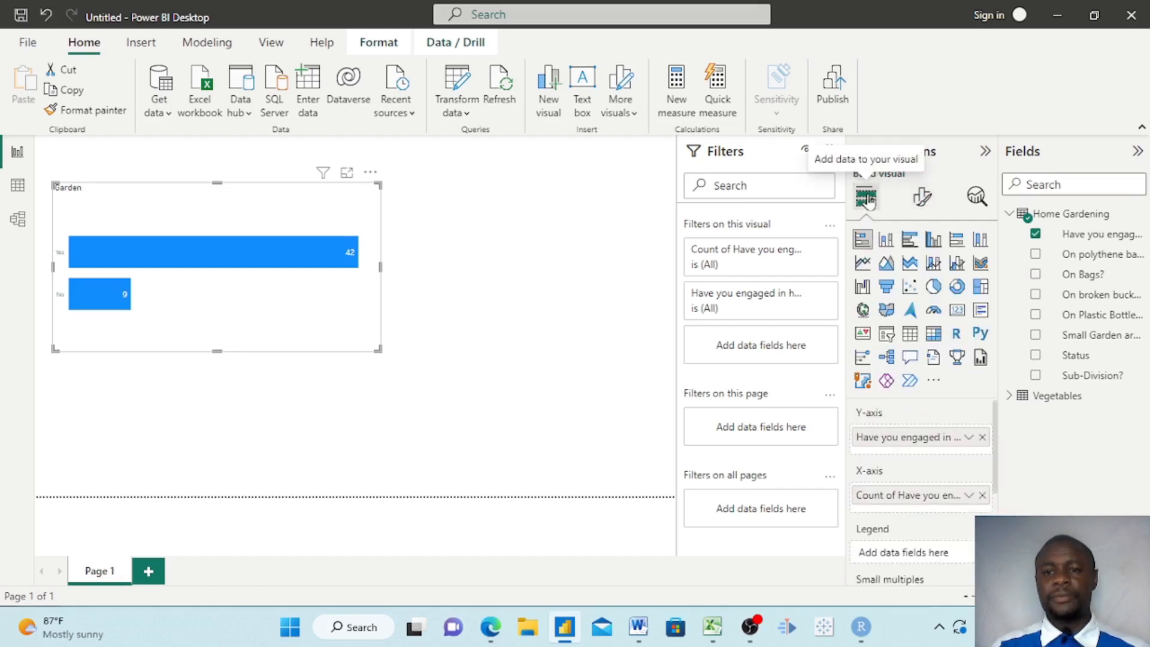
pyautogui.click(933, 288)
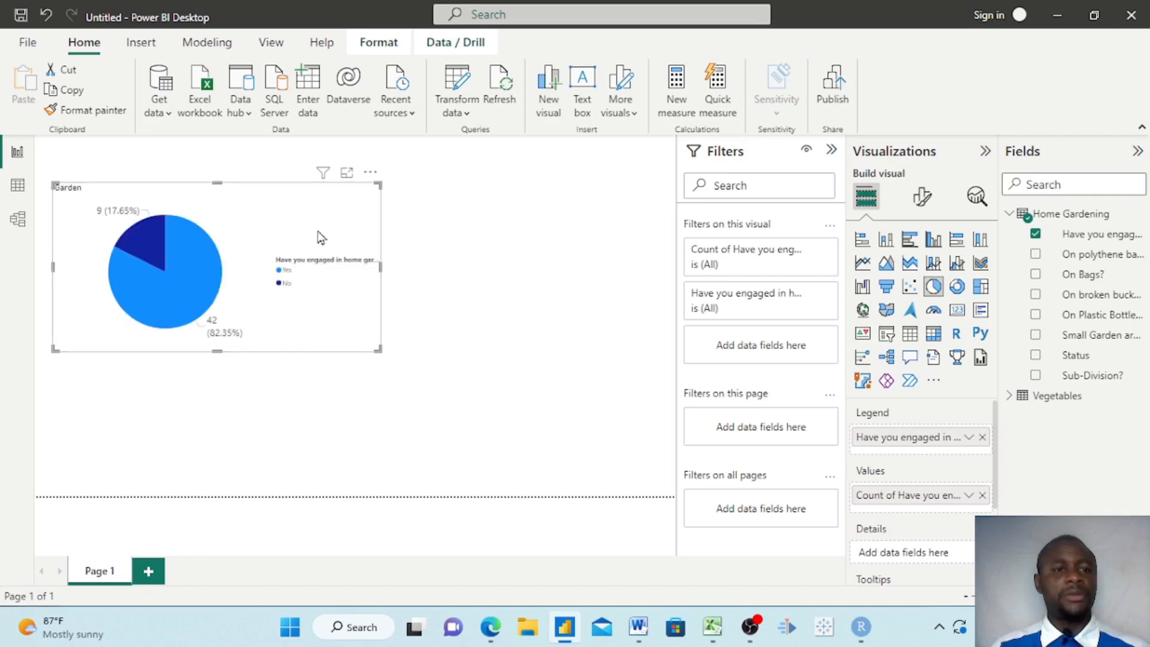
pyautogui.click(961, 289)
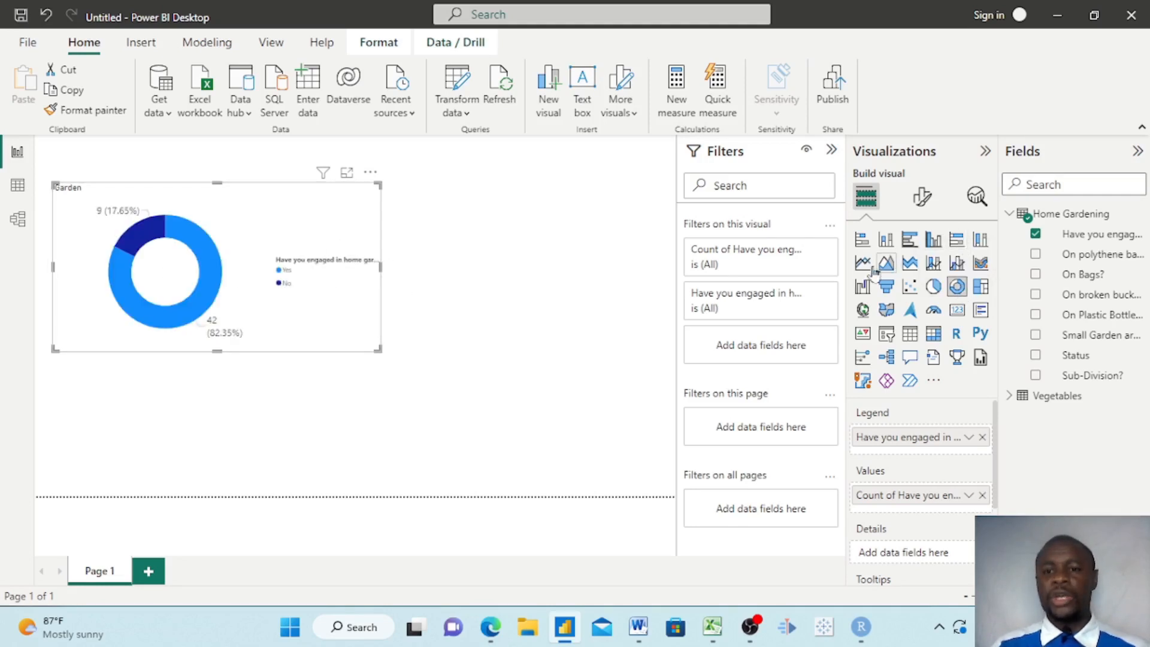
pyautogui.click(981, 240)
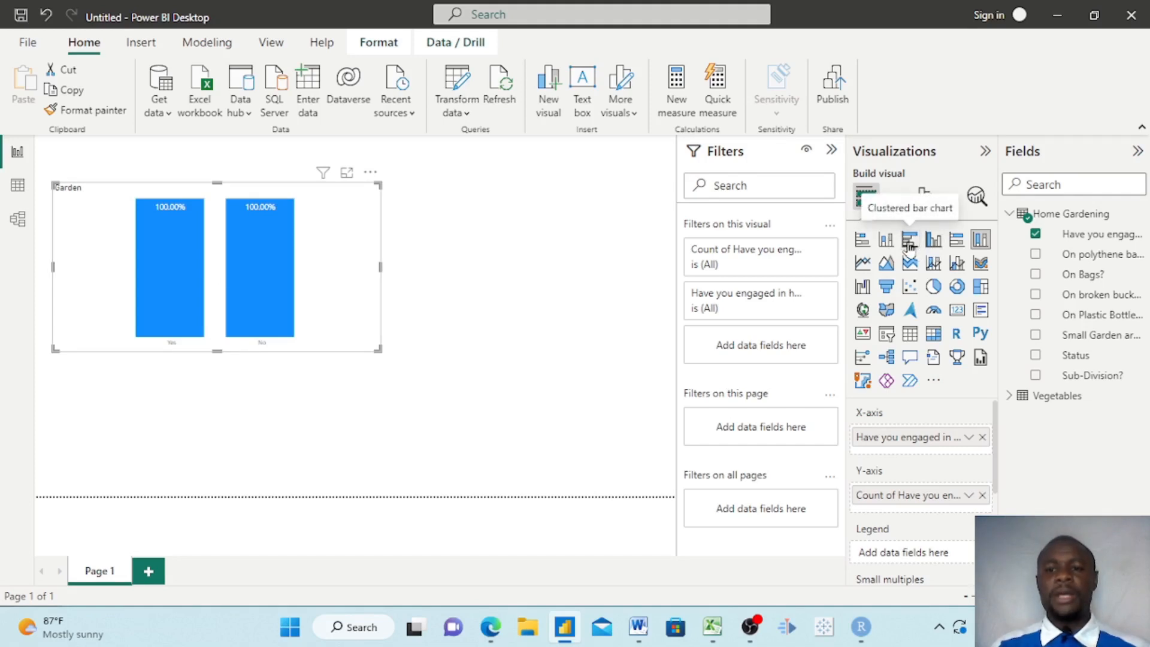
pyautogui.click(909, 243)
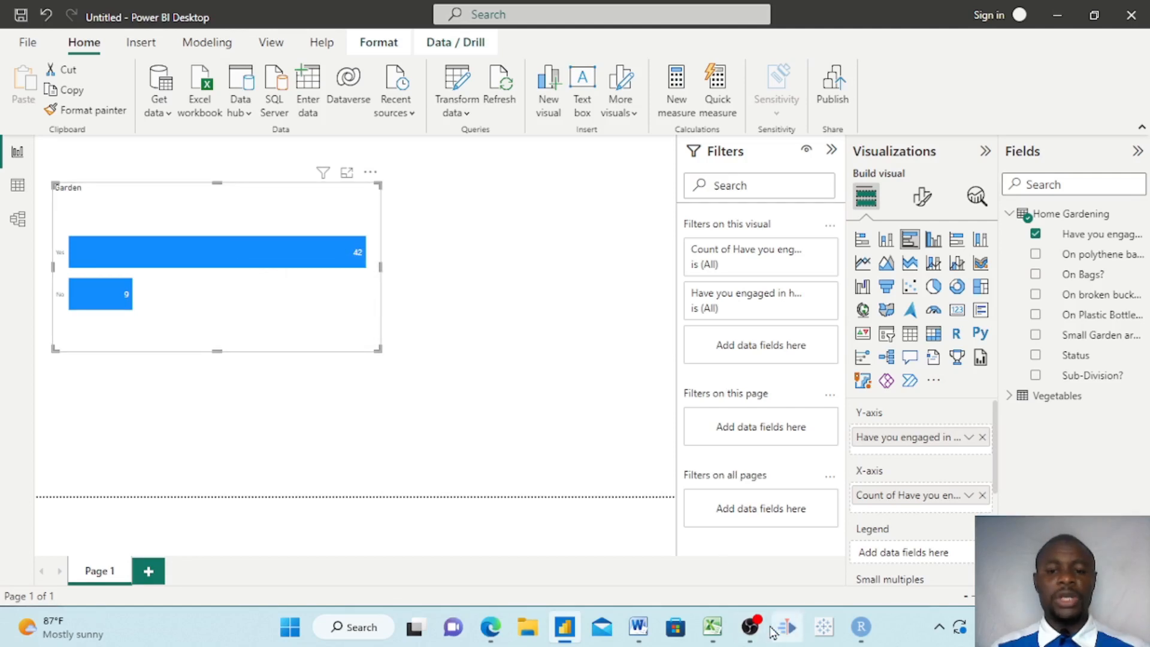
pyautogui.moveTo(750, 627)
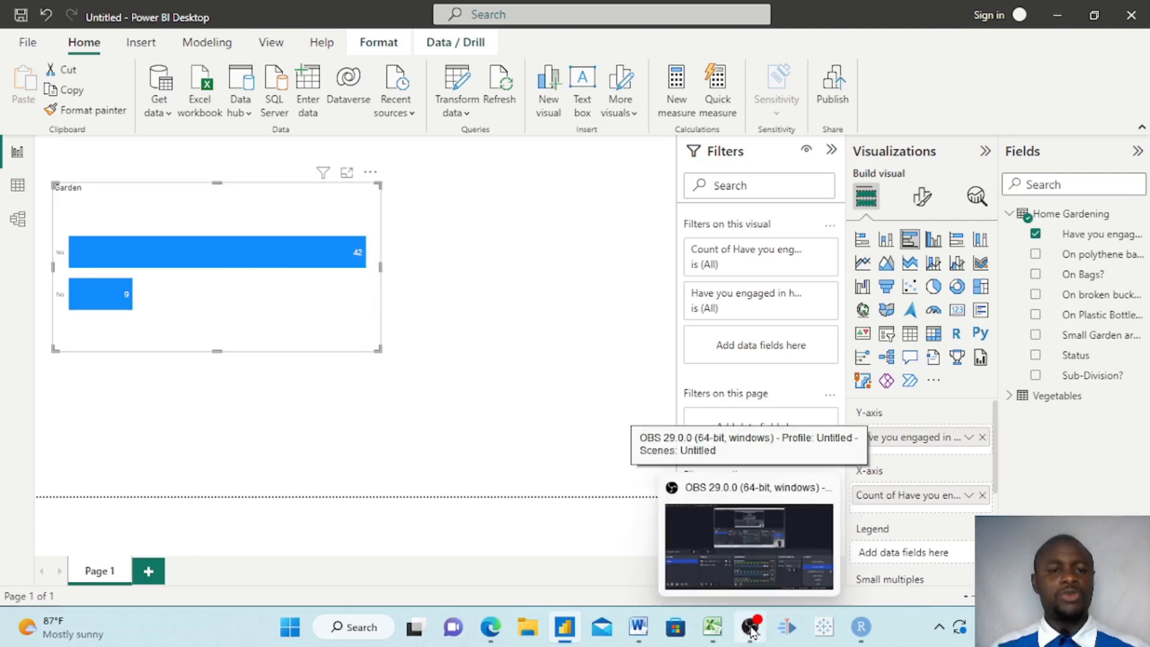